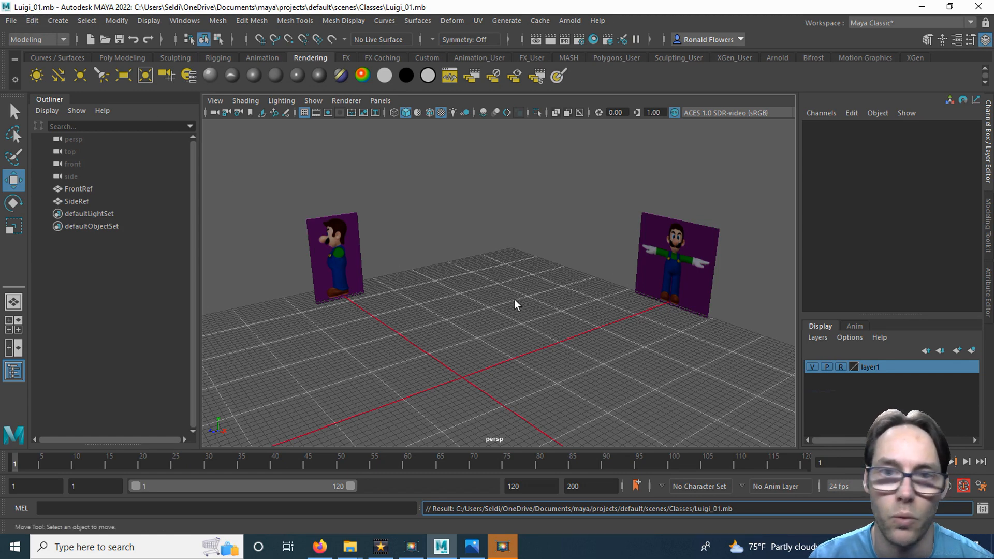
Save the scene under the new file name Luigi_02.mb in the Classes folder
click(13, 20)
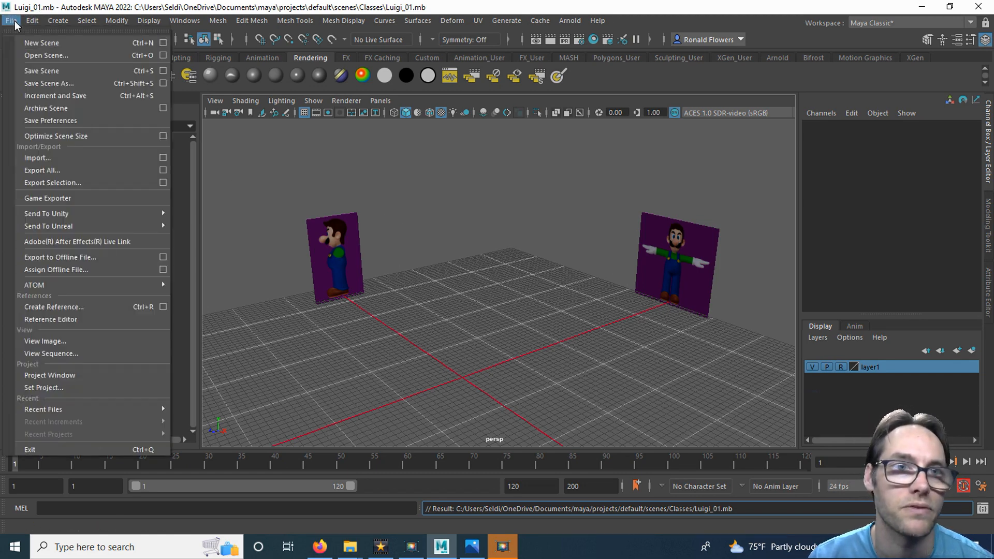
click(30, 86)
click(214, 397)
key(Delete)
text(2)
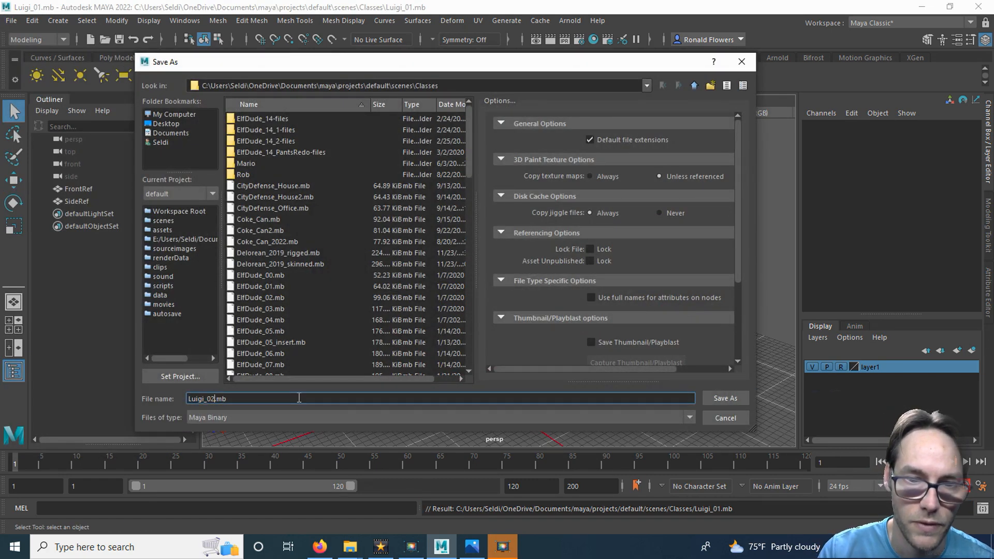
click(722, 405)
Create a polygon cube in the front view and raise it to Luigi's chest, at about 84.38 in Translate Y
key(w)
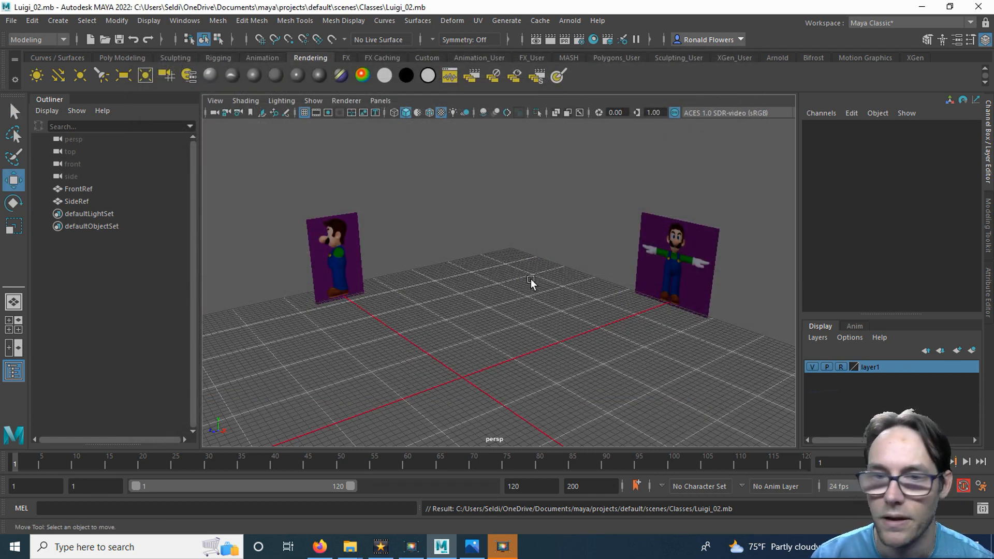
key(space)
key(space)
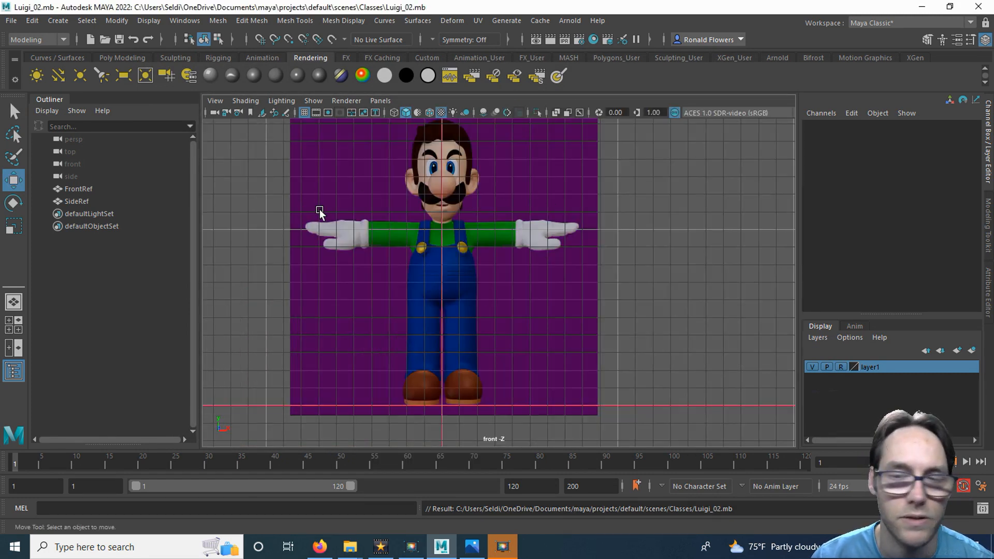
click(112, 57)
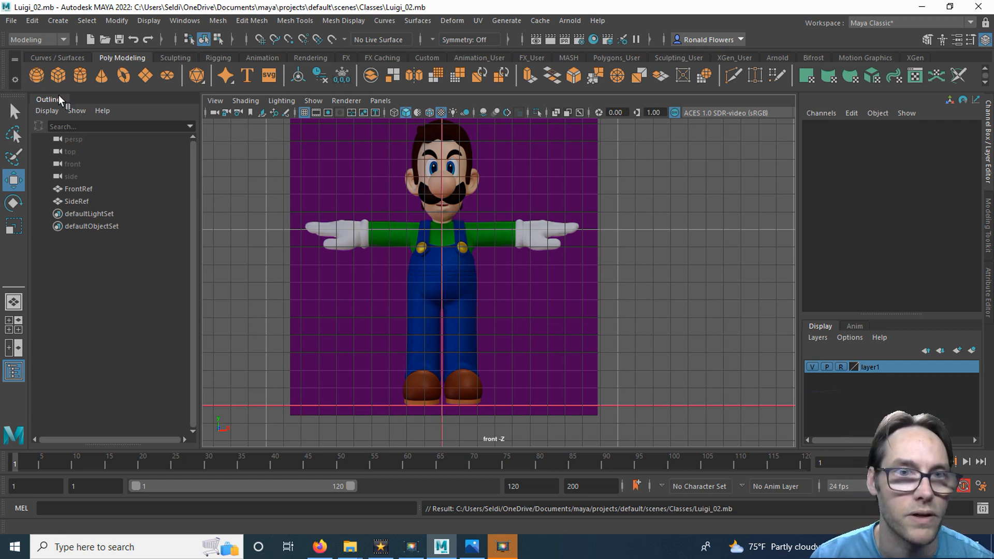
click(58, 75)
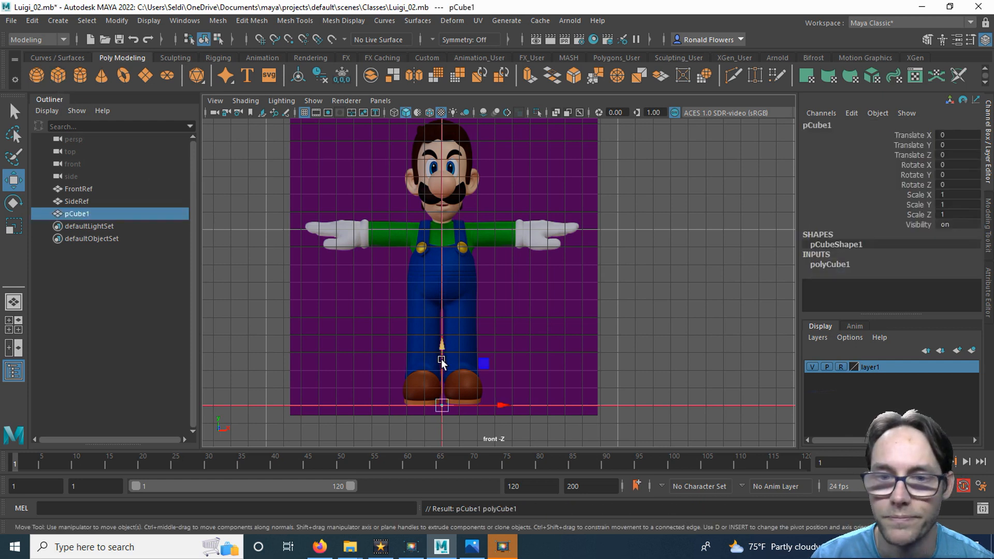
drag(443, 356, 423, 211)
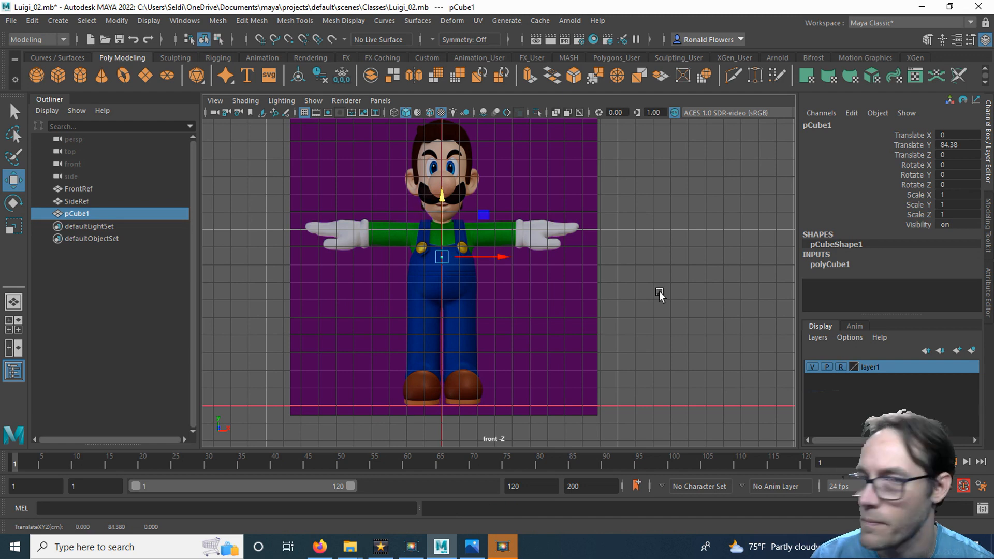
Match the cube to the torso in the front reference, with a width of about 34.6 and a height of about 42.3
click(836, 264)
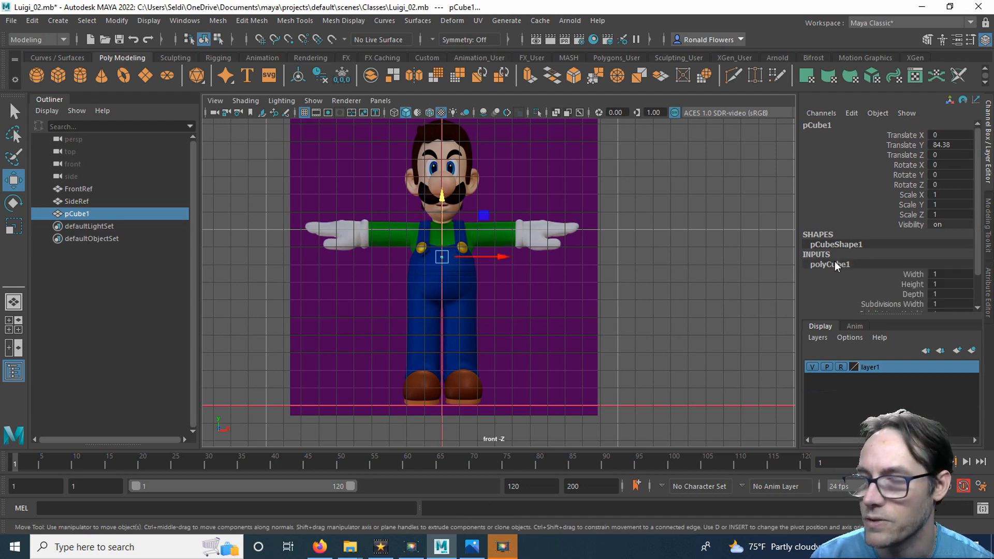
scroll(866, 268, down, 2)
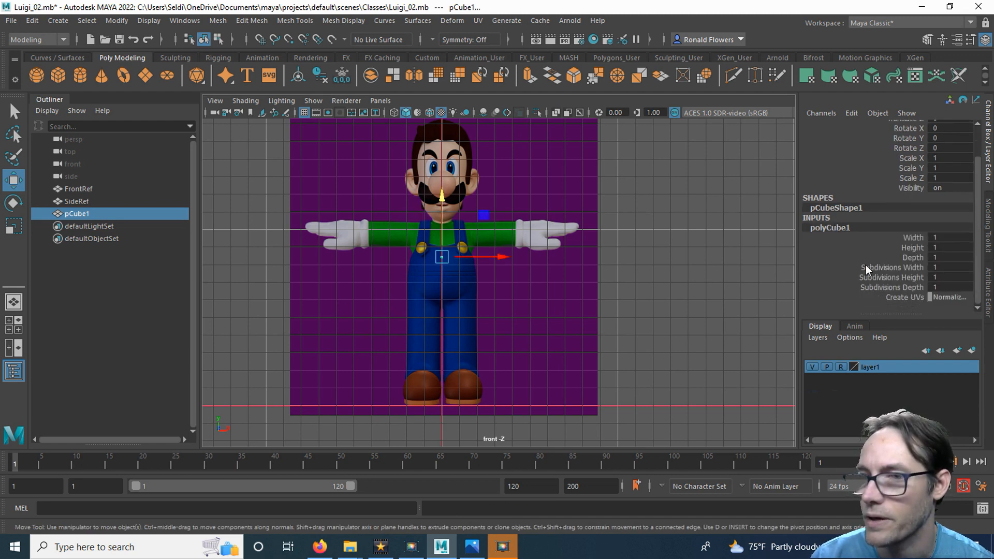
click(913, 235)
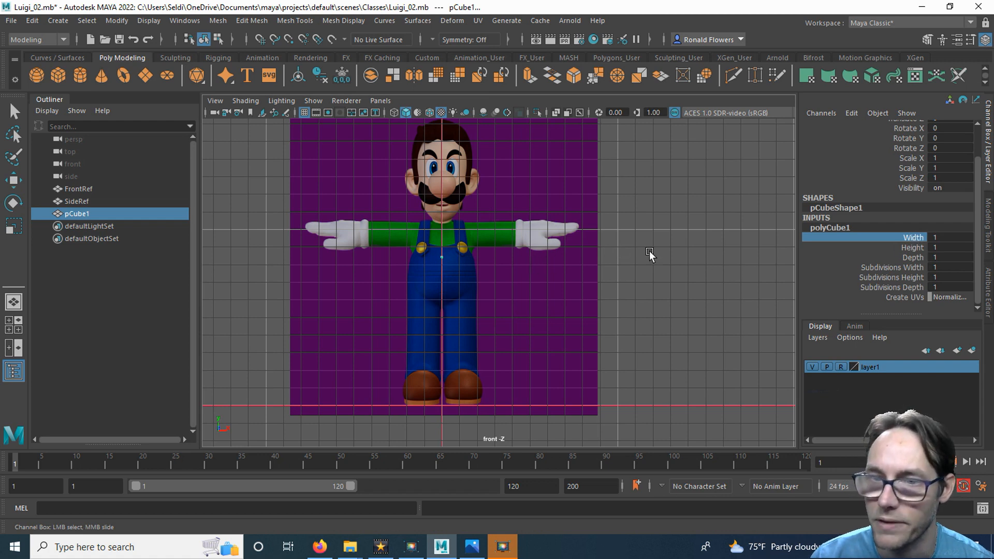
middle_drag(649, 251, 859, 241)
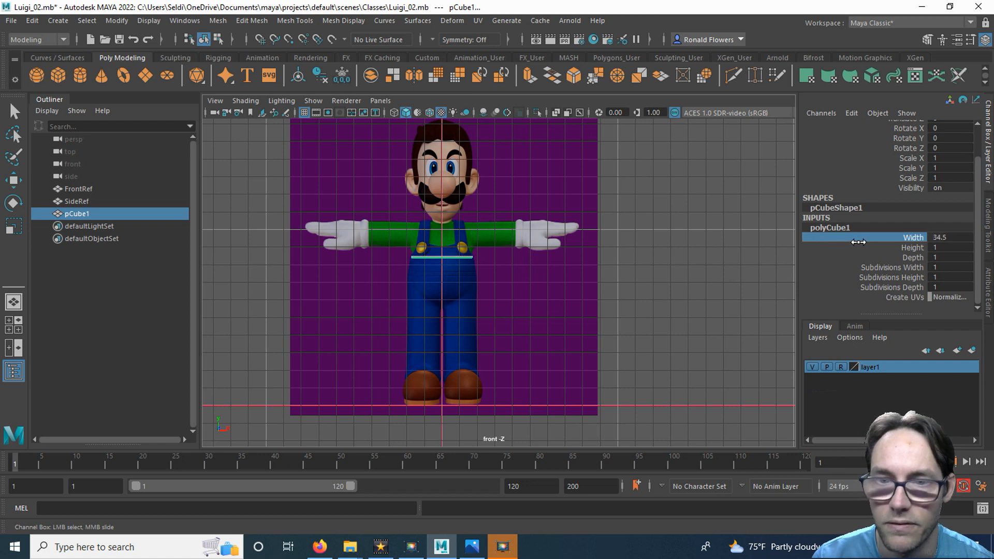
click(917, 247)
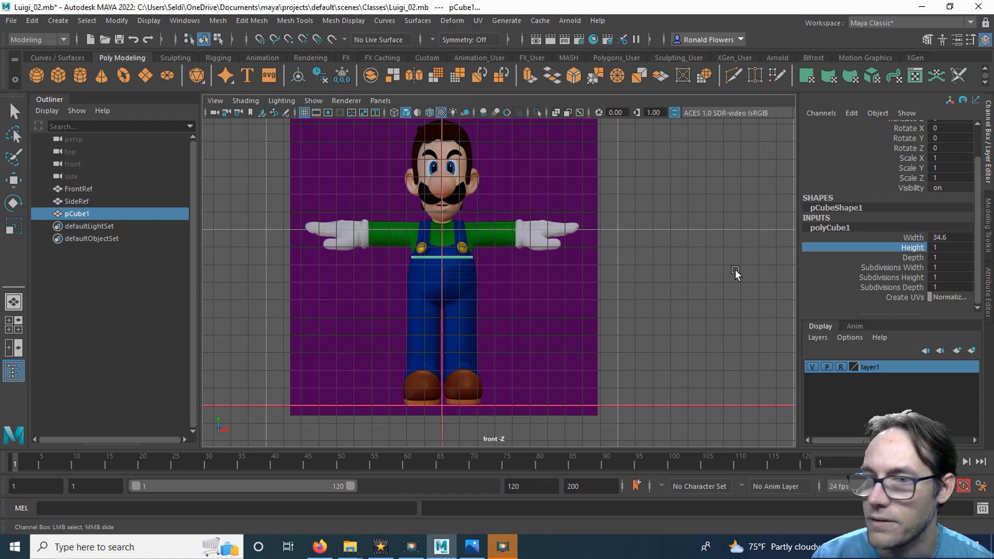
middle_drag(622, 277, 869, 248)
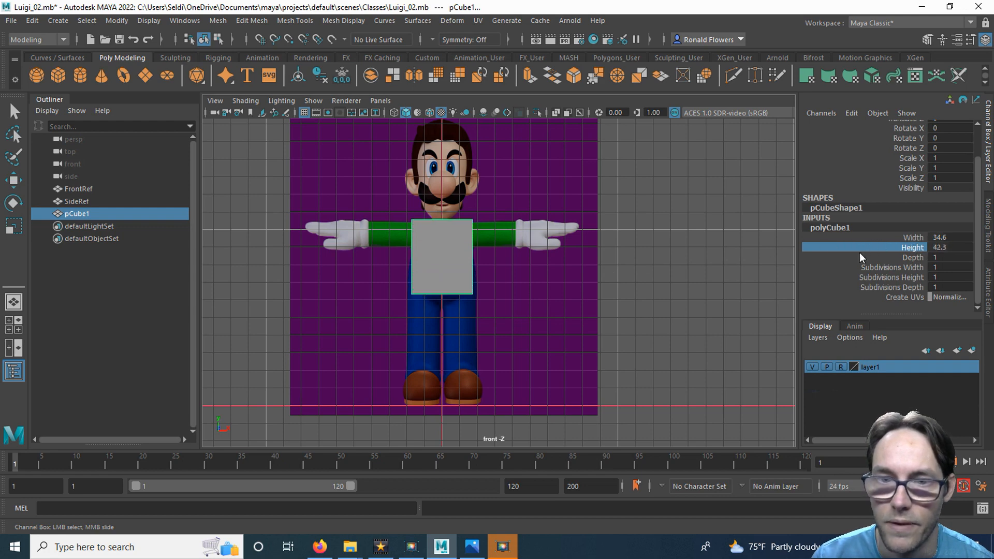
Set the cube's depth to about 35 against the torso in the side reference
key(space)
key(space)
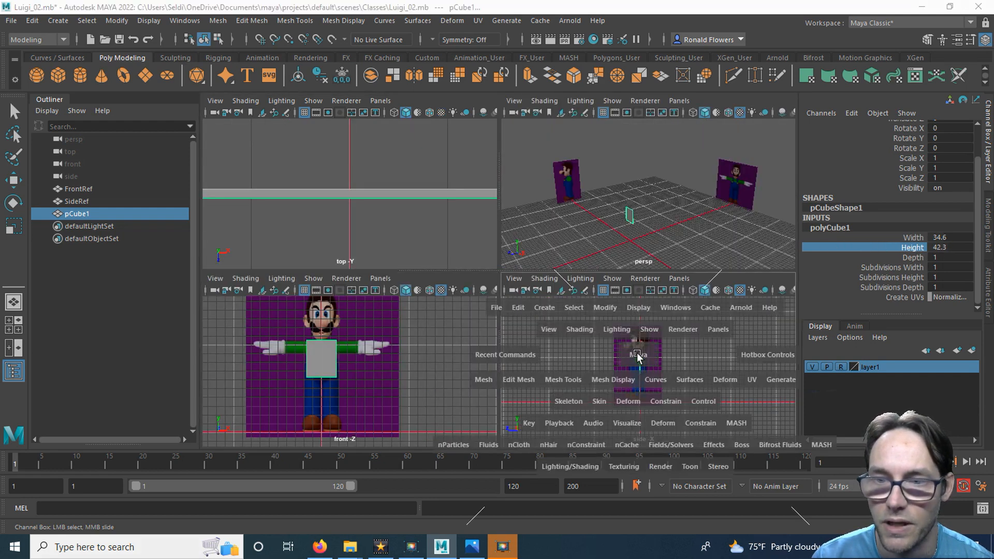
scroll(506, 287, up, 5)
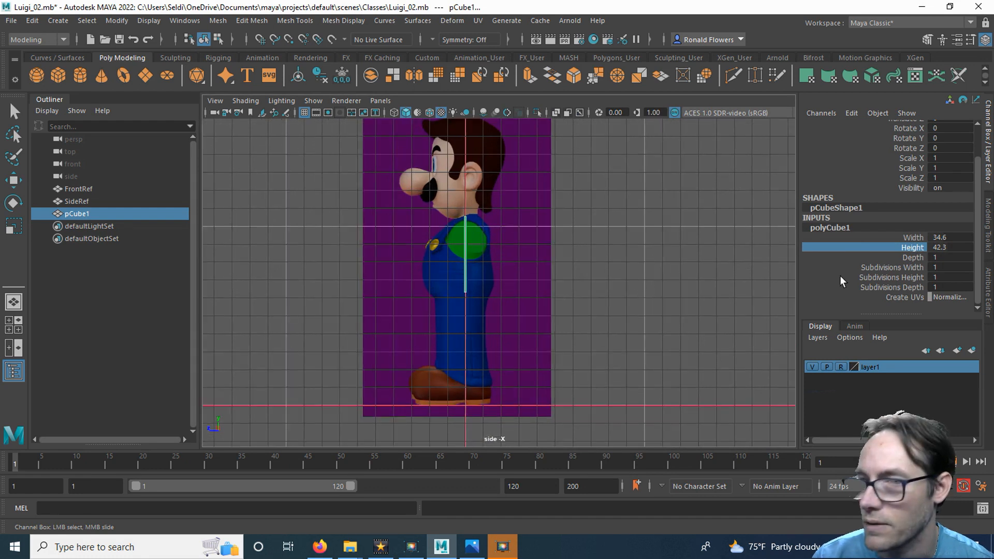
click(911, 258)
middle_drag(572, 256, 785, 239)
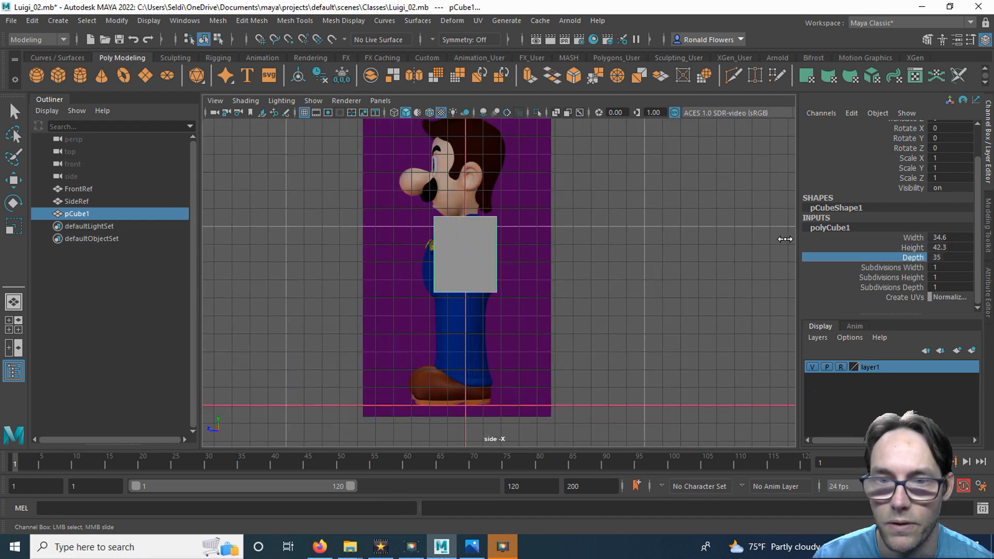
alt+middle_drag(544, 256, 597, 268)
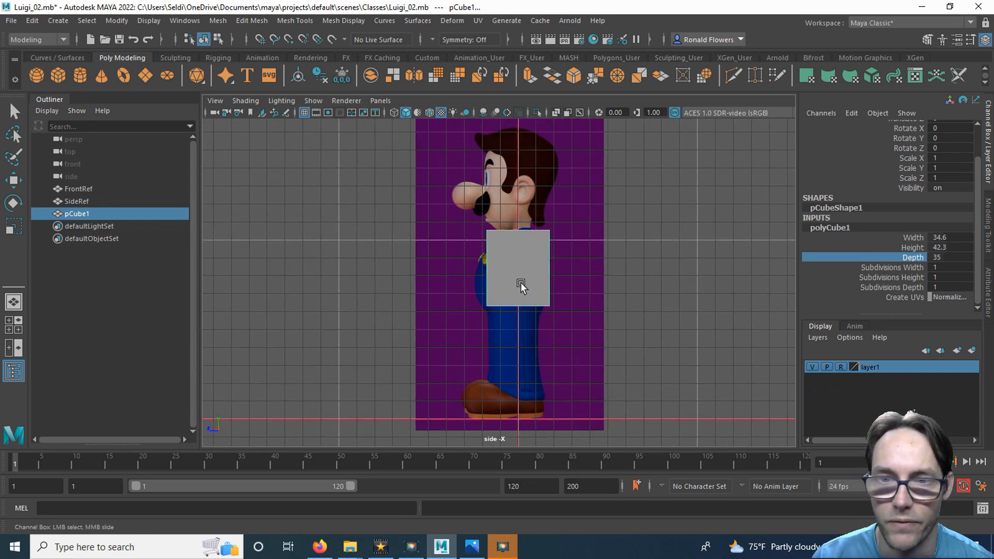
Insert a vertical edge loop down the cube's centre line in the front view with the Multi-Cut tool
key(space)
key(space)
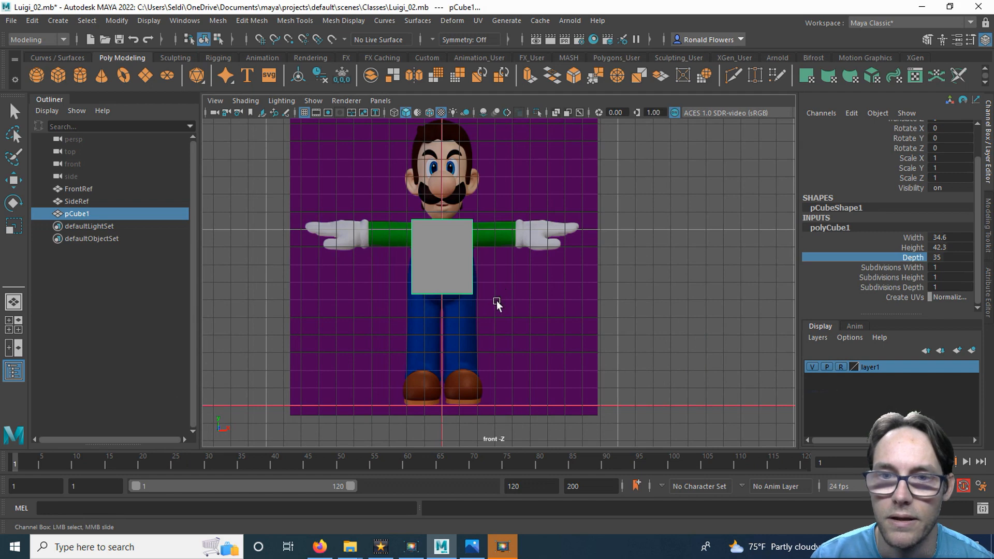
scroll(511, 301, up, 5)
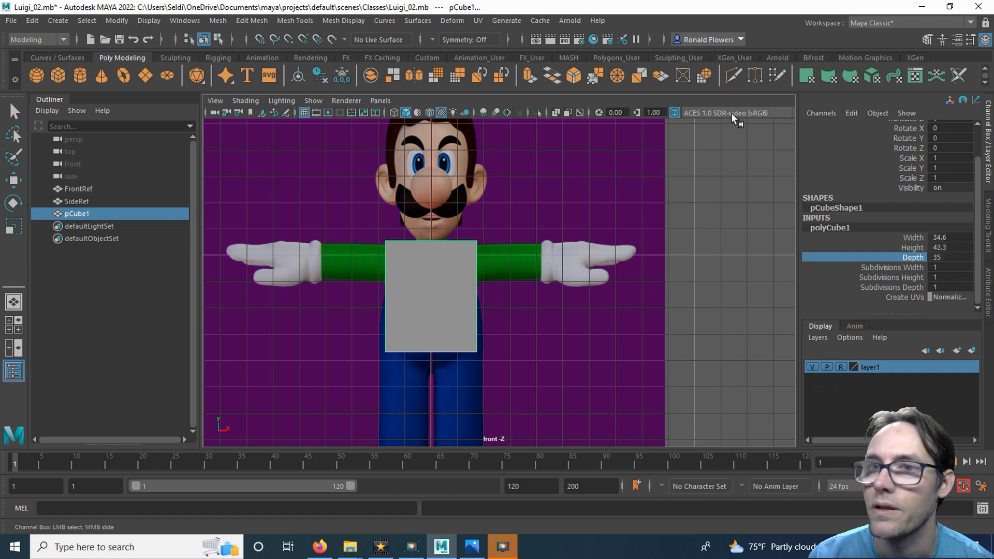
click(738, 75)
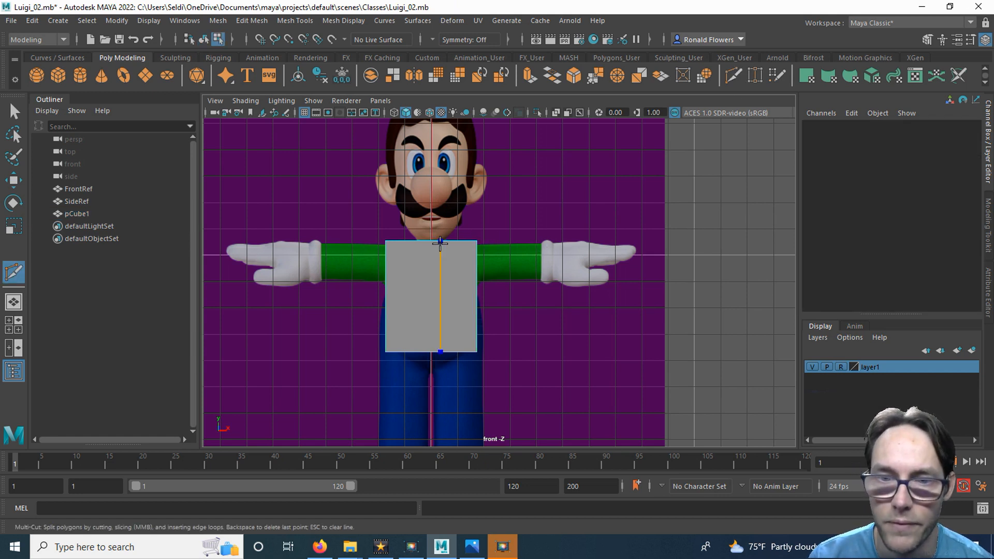
ctrl+click(431, 285)
key(ctrl+z)
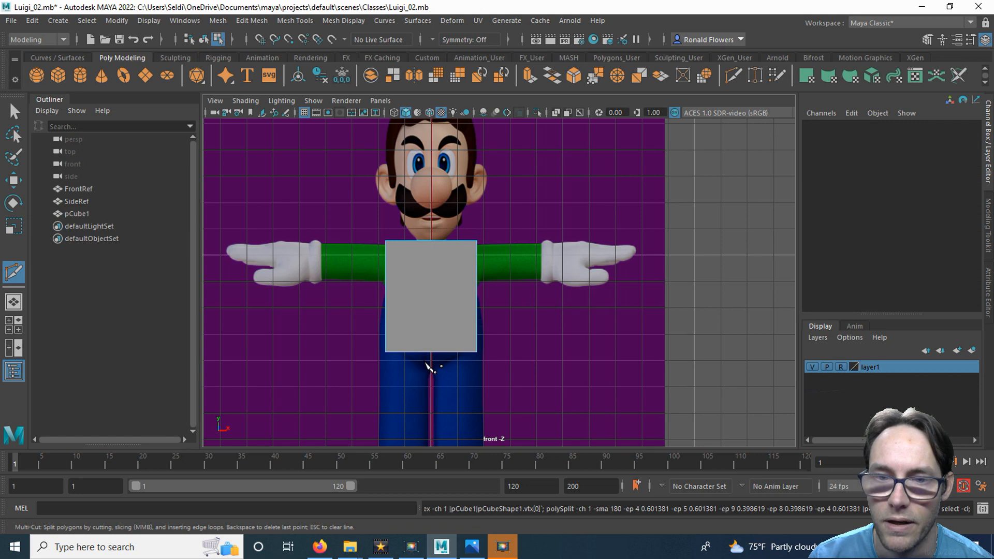
click(433, 241)
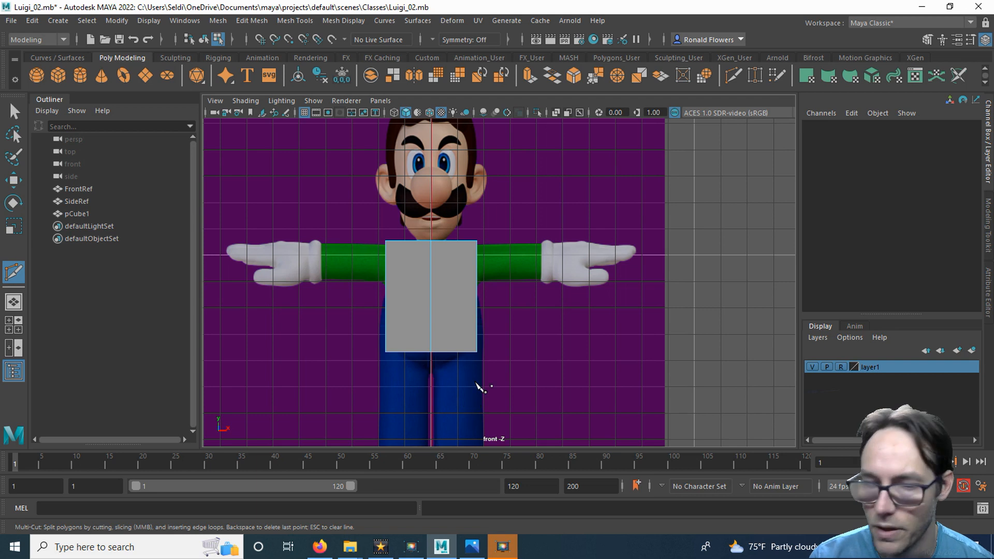
key(q)
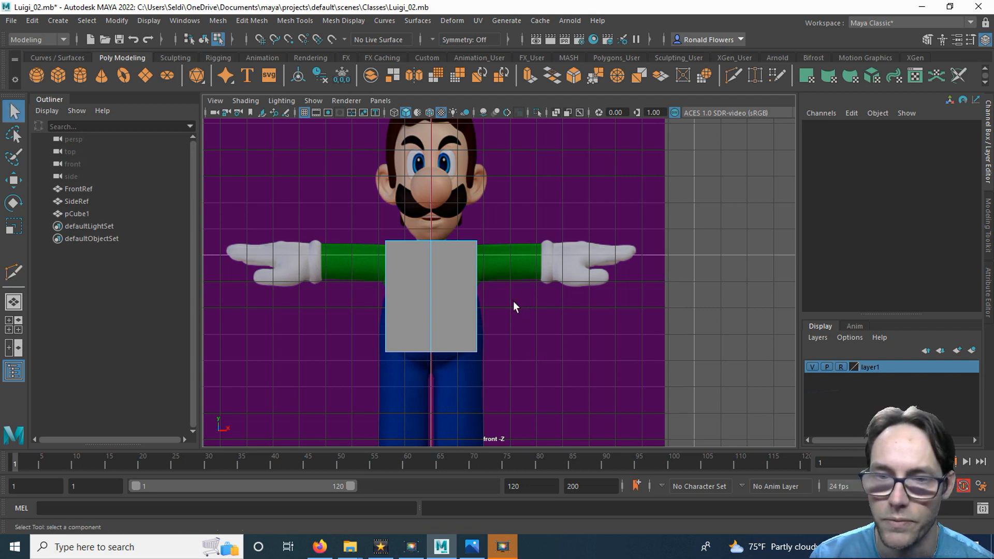
Delete all faces of the cube's left half as seen from the front, and check the open side in perspective
right_drag(514, 302, 513, 237)
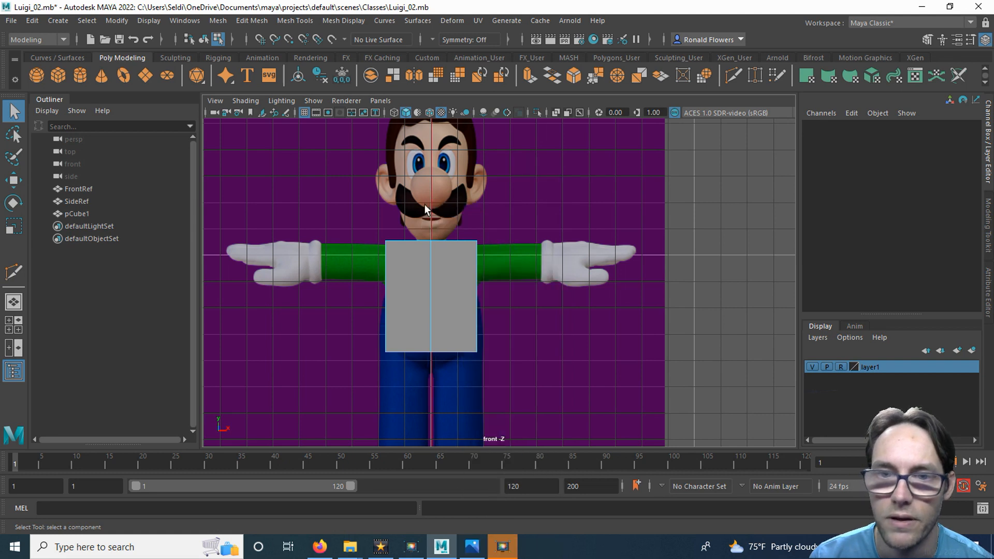
drag(341, 164, 403, 390)
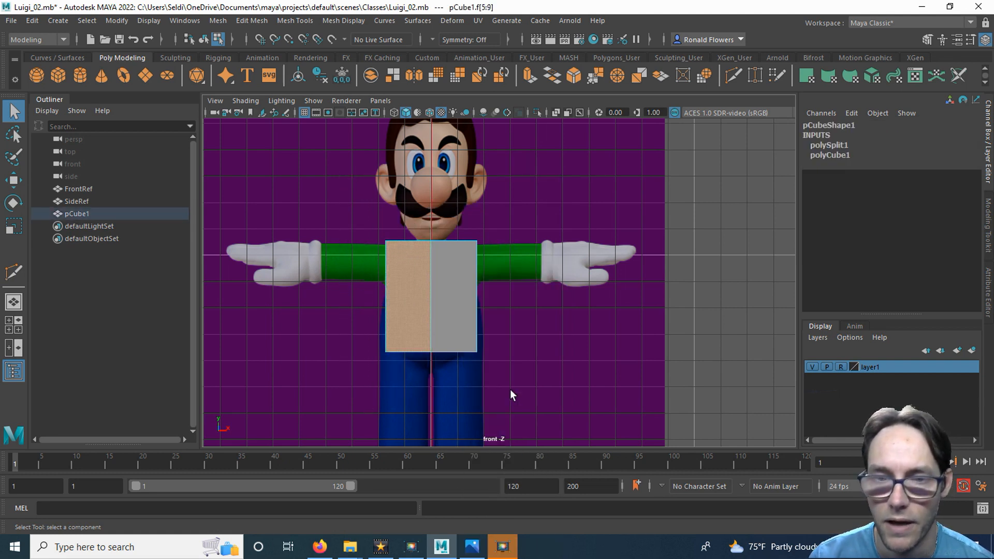
key(Delete)
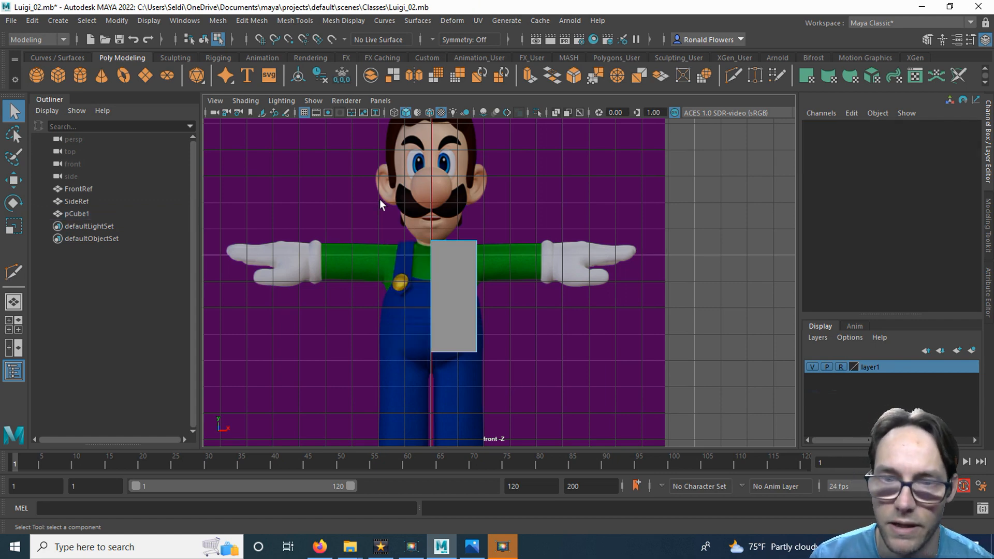
key(space)
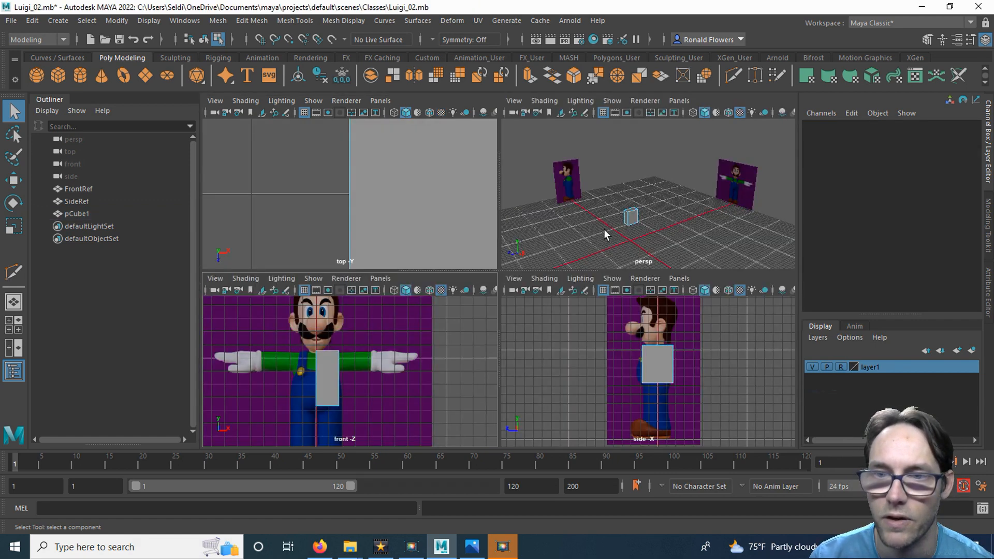
key(space)
scroll(491, 367, up, 6)
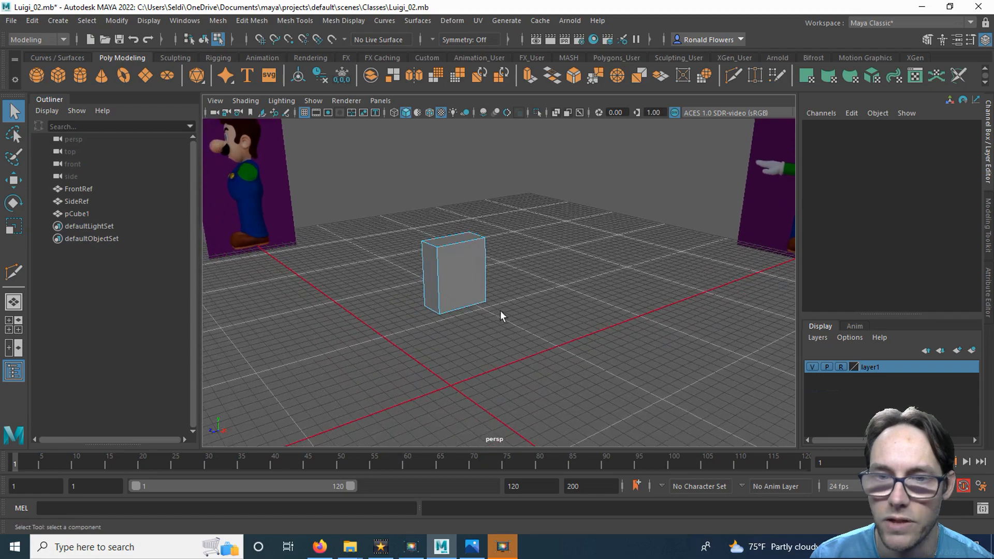
alt+drag(440, 329, 595, 330)
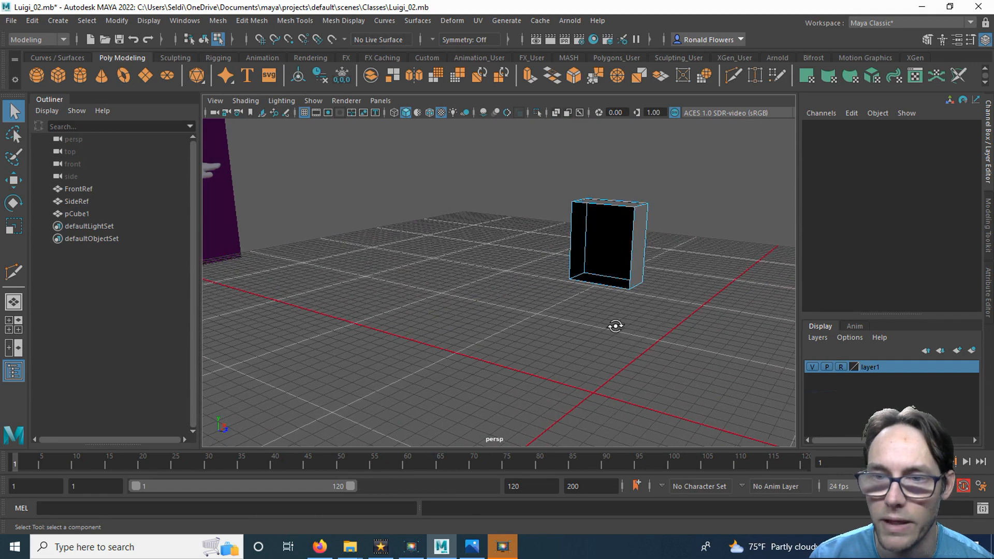
alt+drag(621, 325, 570, 334)
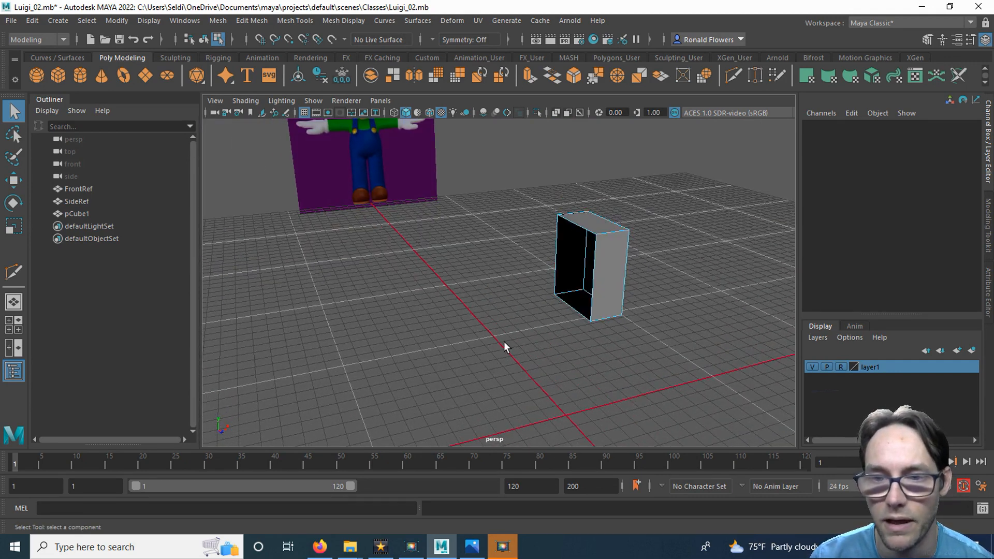
Make the remaining half cube's lambert1 material semi-transparent so the front reference can be seen through it
key(space)
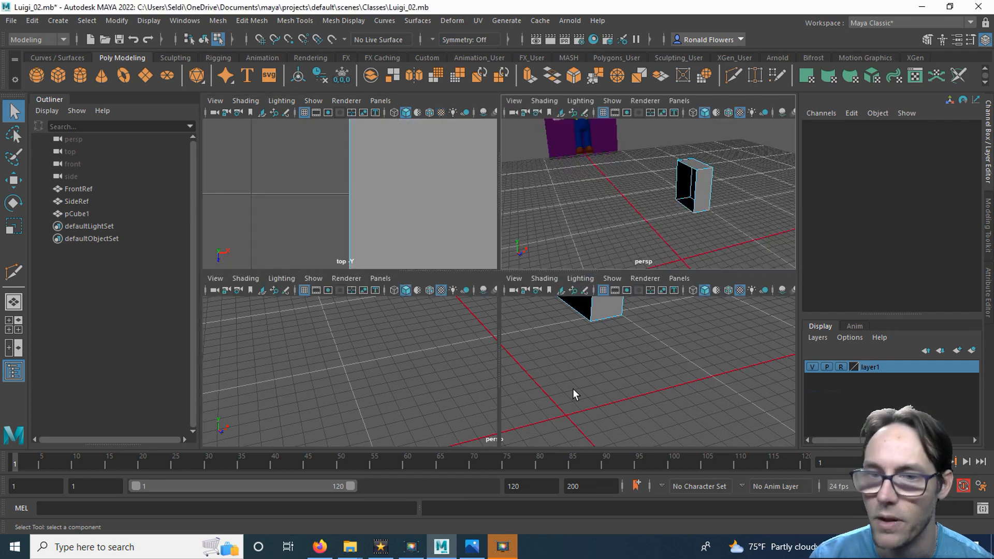
key(space)
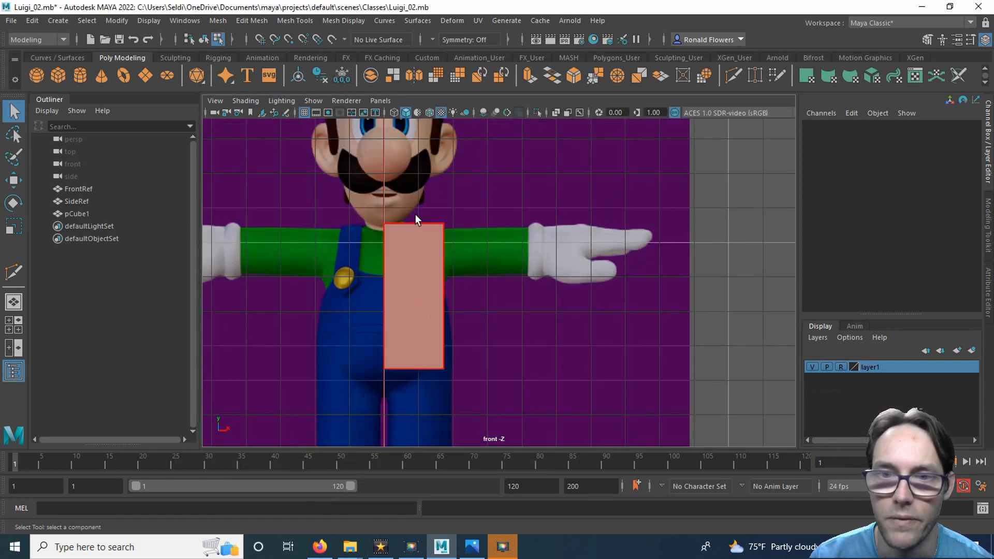
right_drag(417, 274, 475, 186)
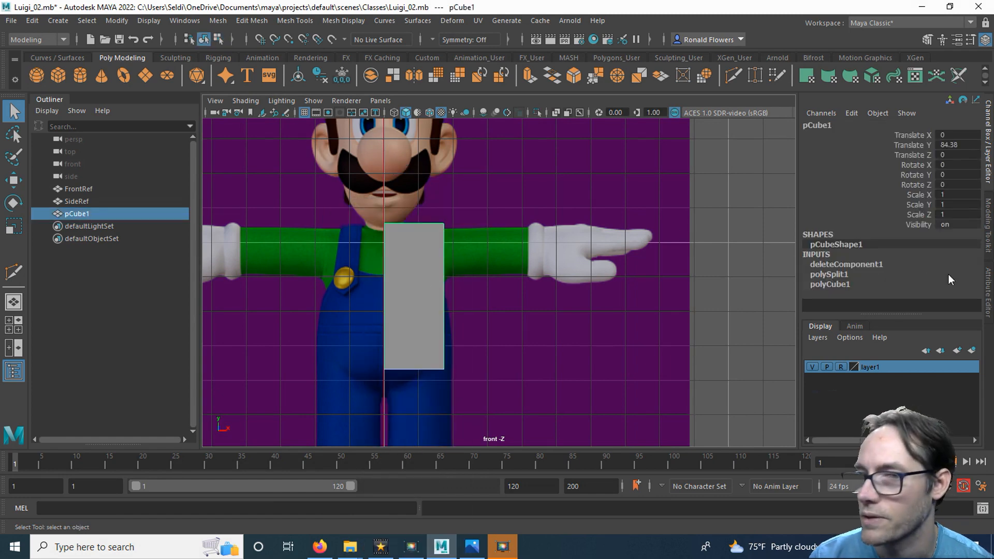
click(989, 309)
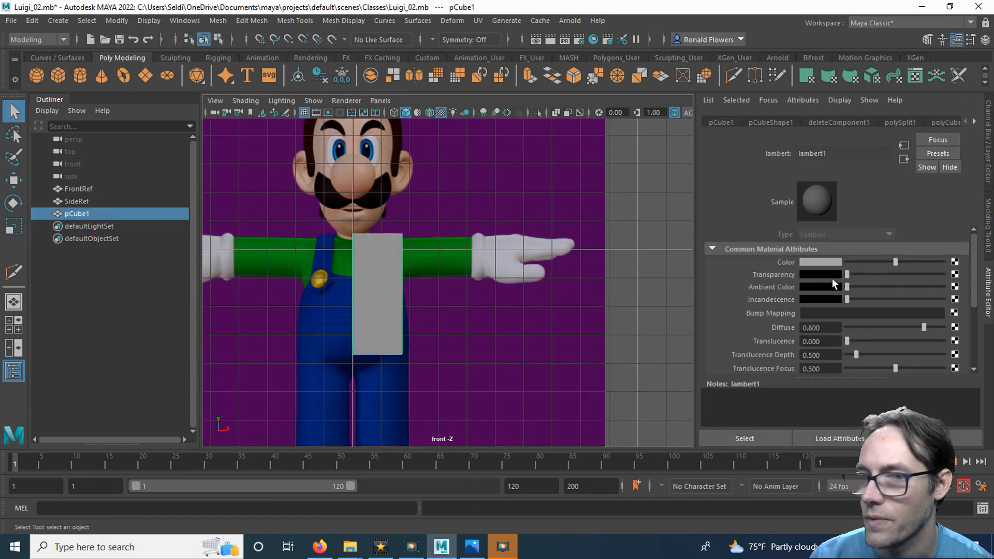
drag(849, 276, 904, 275)
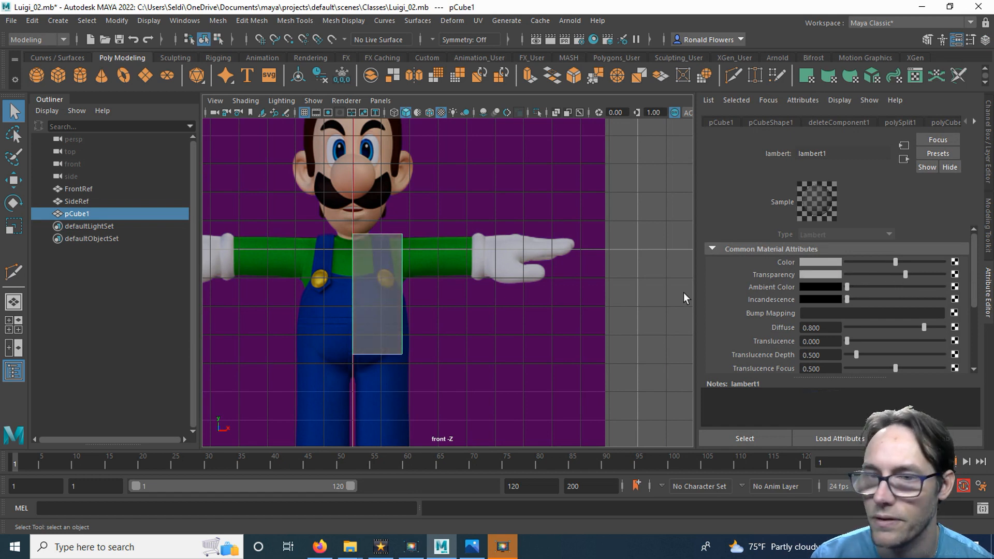
Lower the half cube's bottom vertices to crotch level in the front view, at Y about 56.5
click(990, 167)
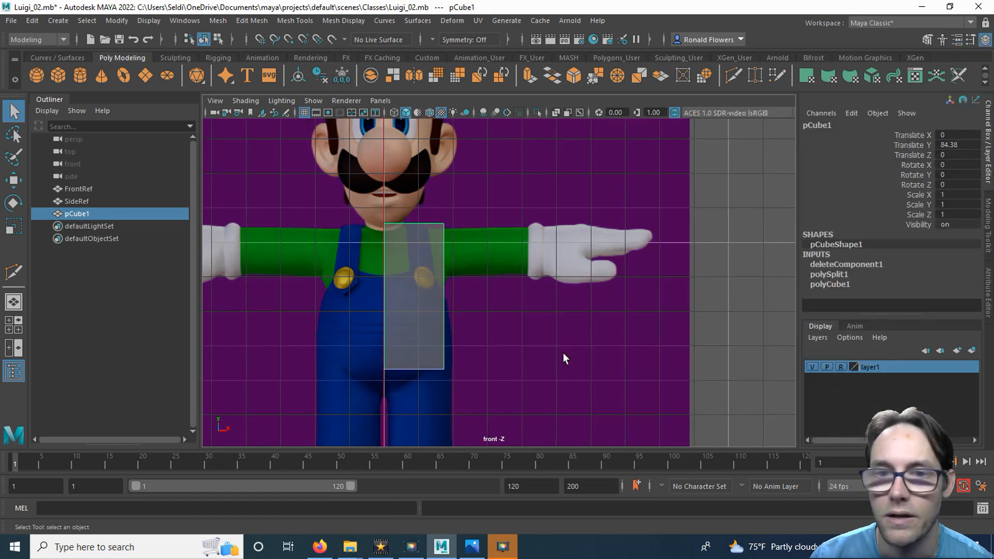
scroll(435, 362, up, 3)
alt+middle_drag(405, 281, 480, 266)
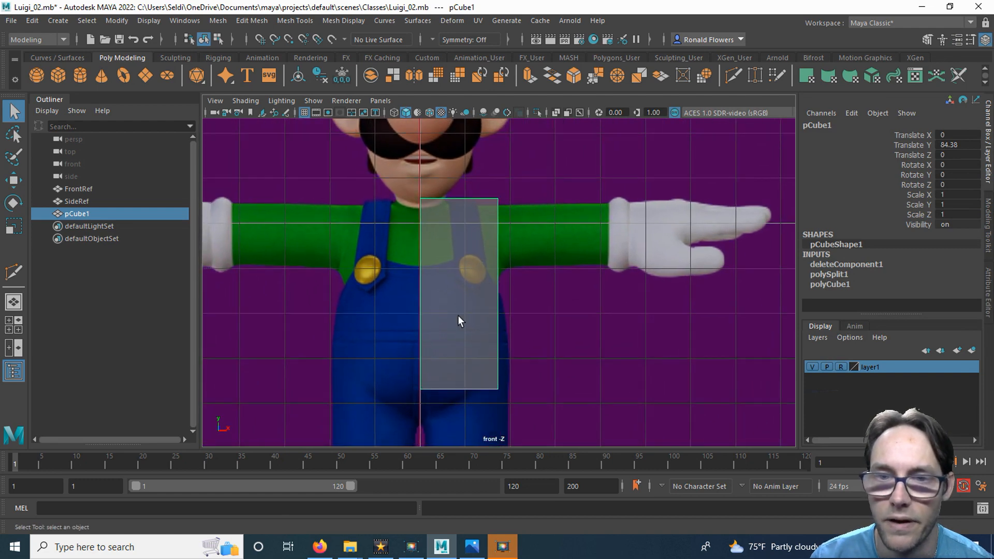
alt+middle_drag(508, 321, 505, 296)
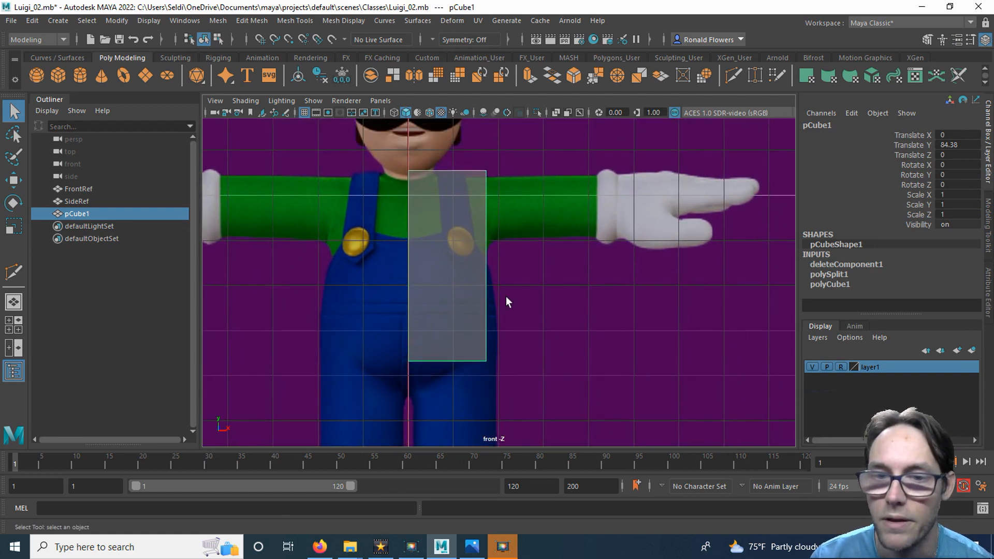
right_click(527, 255)
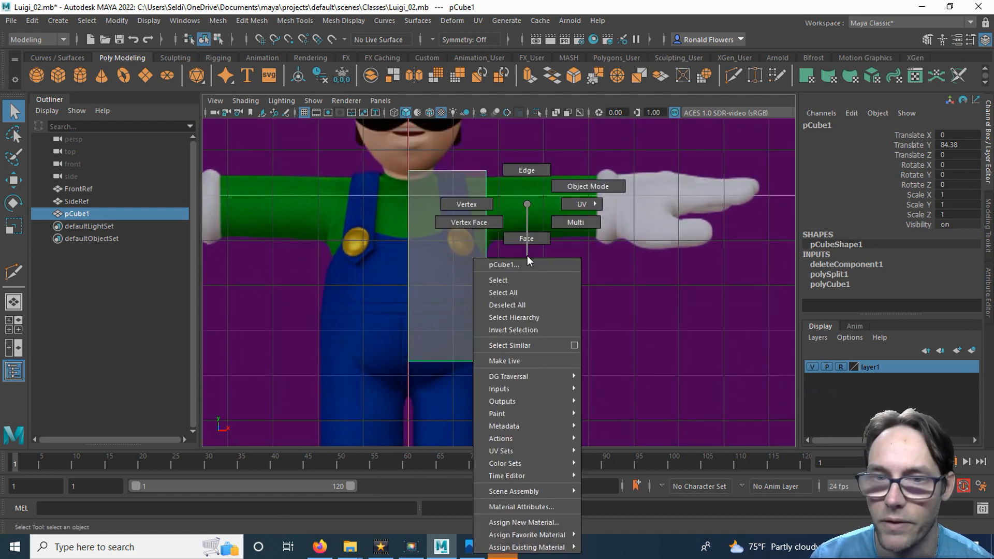
click(471, 203)
drag(356, 321, 546, 393)
key(w)
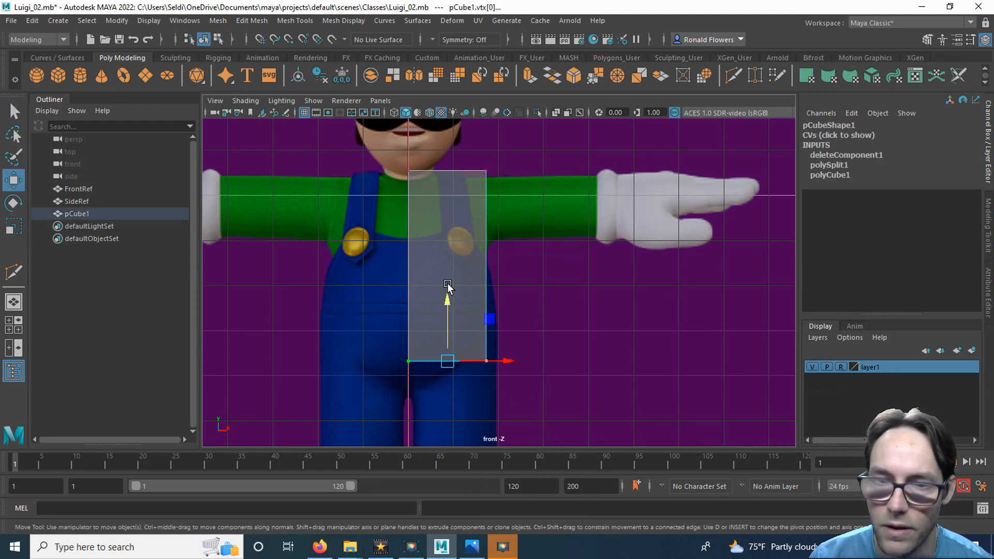
drag(448, 300, 447, 330)
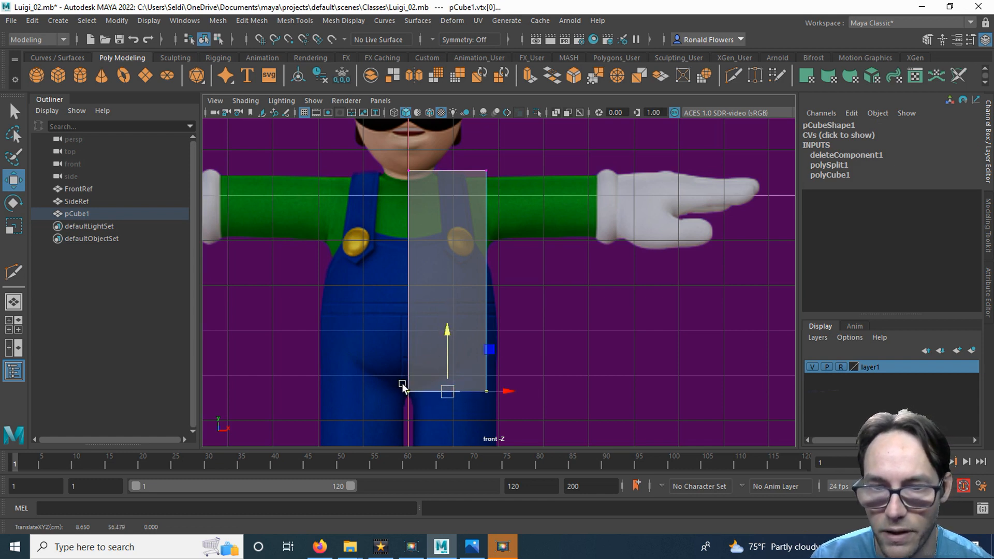
Move the half cube's outer bottom vertices inward to just beside the crotch gap, leaving the centre-line vertices in place
scroll(403, 387, up, 4)
alt+middle_drag(387, 361, 409, 281)
drag(355, 384, 378, 395)
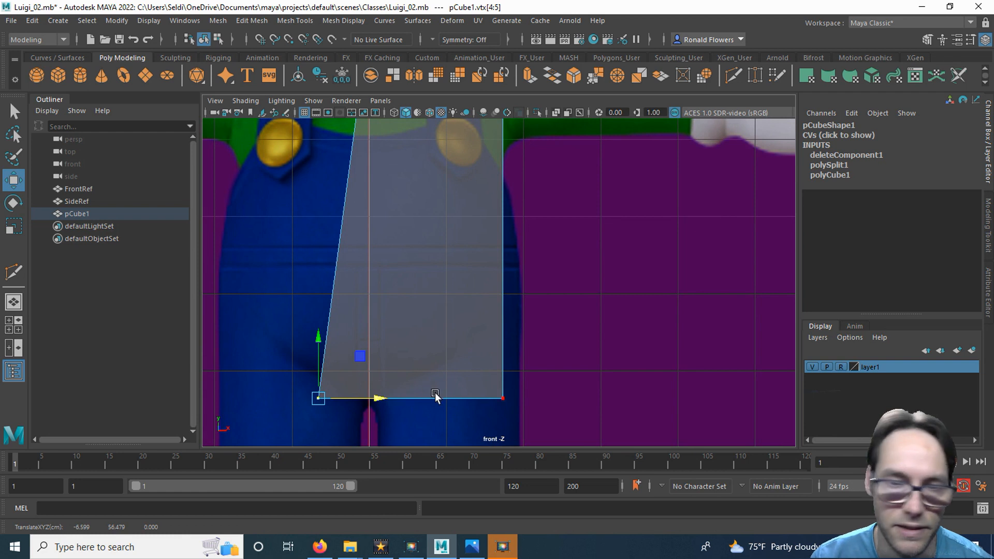
key(ctrl+z)
drag(440, 345, 530, 418)
drag(583, 407, 472, 408)
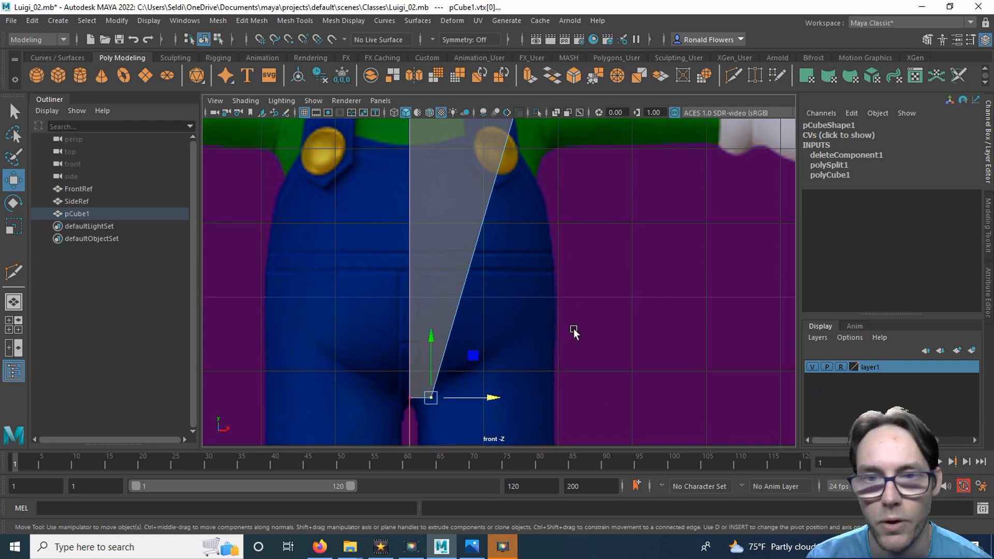
Lower the half cube's top vertices to the base of the neck in the front reference, at Y about 103.4
alt+middle_drag(544, 275, 528, 405)
scroll(506, 300, up, 8)
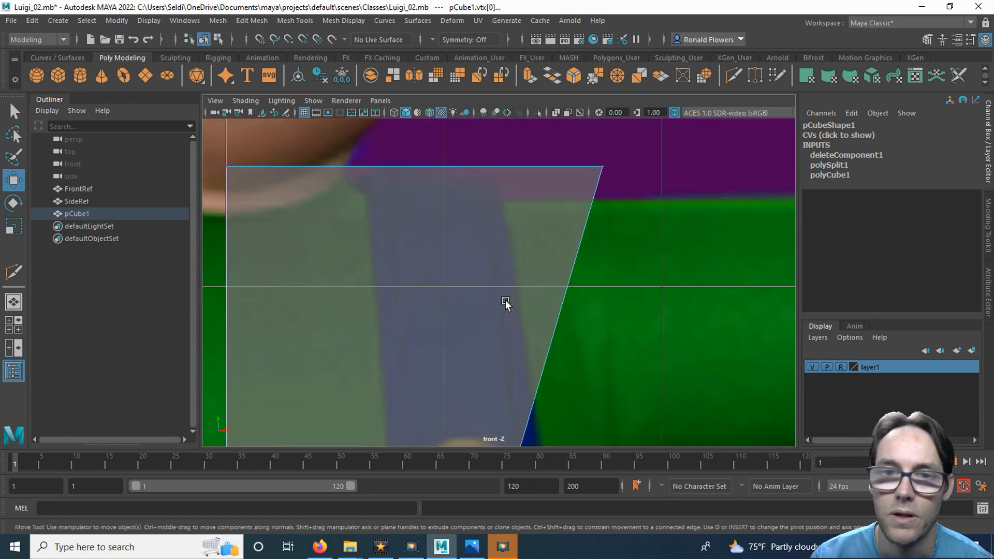
scroll(468, 286, down, 2)
click(478, 209)
drag(261, 181, 660, 238)
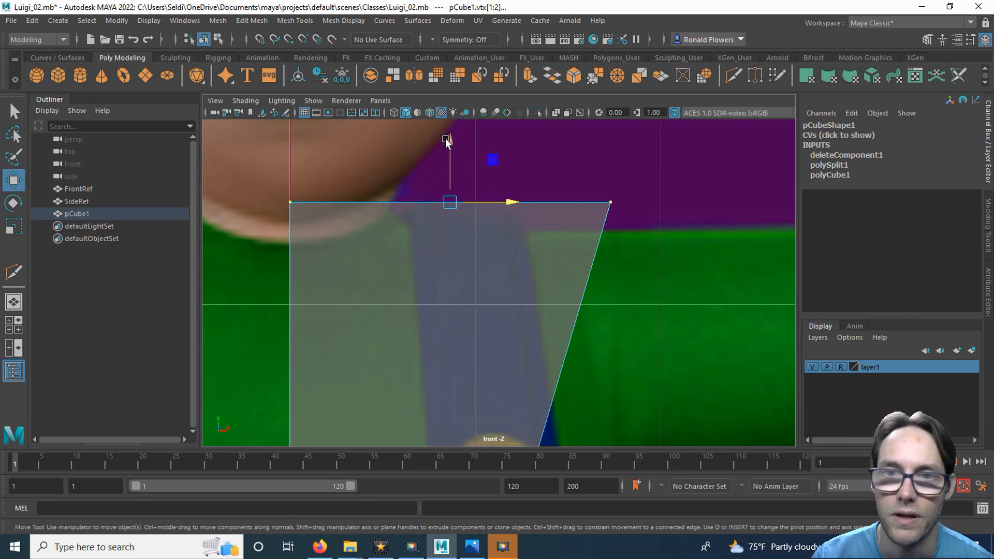
drag(450, 144, 443, 181)
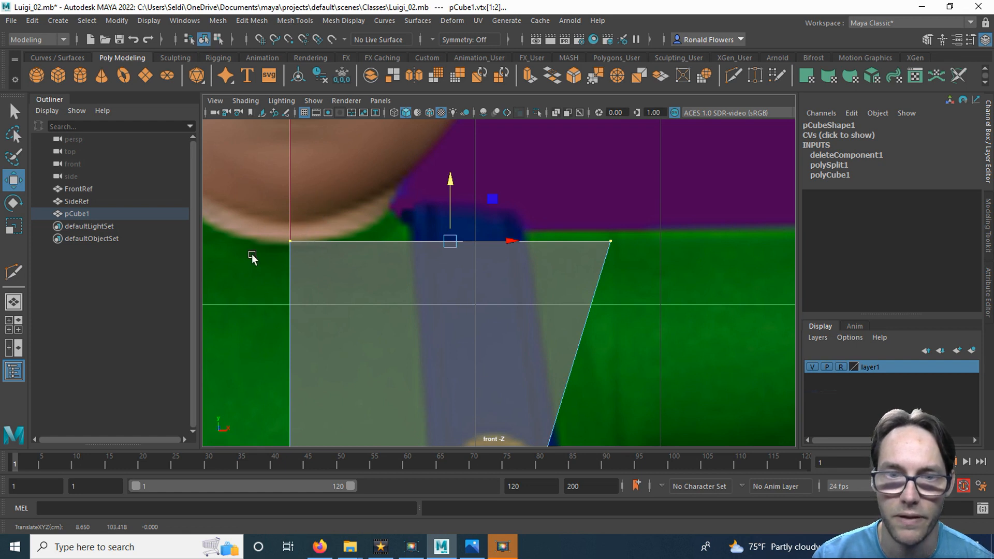
drag(269, 225, 330, 296)
drag(328, 273, 275, 242)
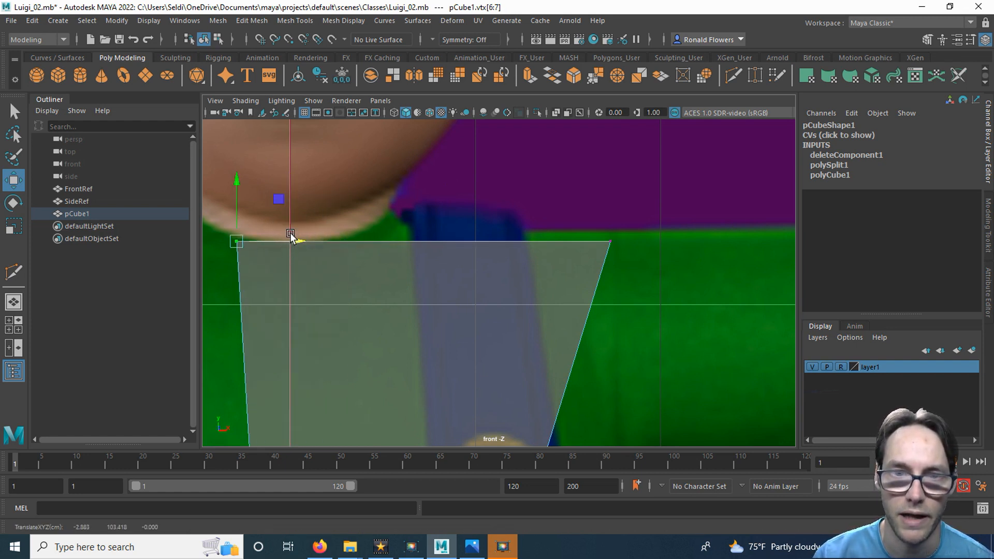
key(ctrl+z)
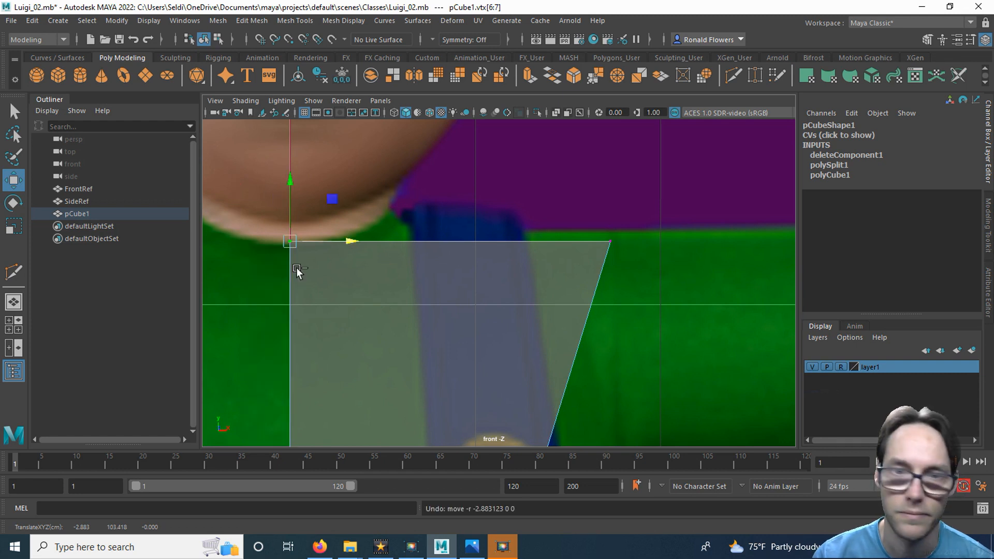
Move the outer top vertices inward to the outer edge of the shoulder strap, at X about 14.4
drag(554, 195, 624, 282)
scroll(498, 186, down, 2)
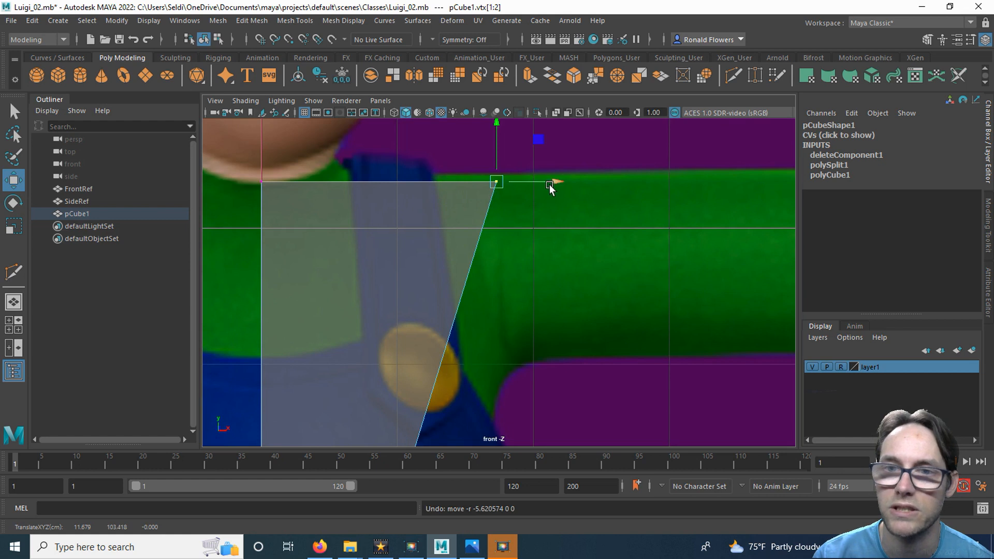
drag(553, 183, 488, 182)
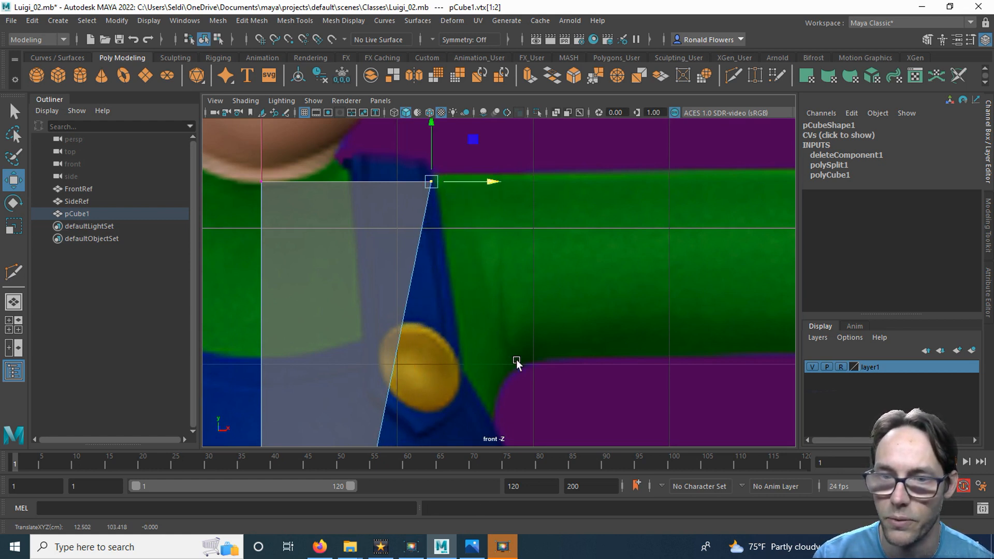
drag(466, 182, 492, 186)
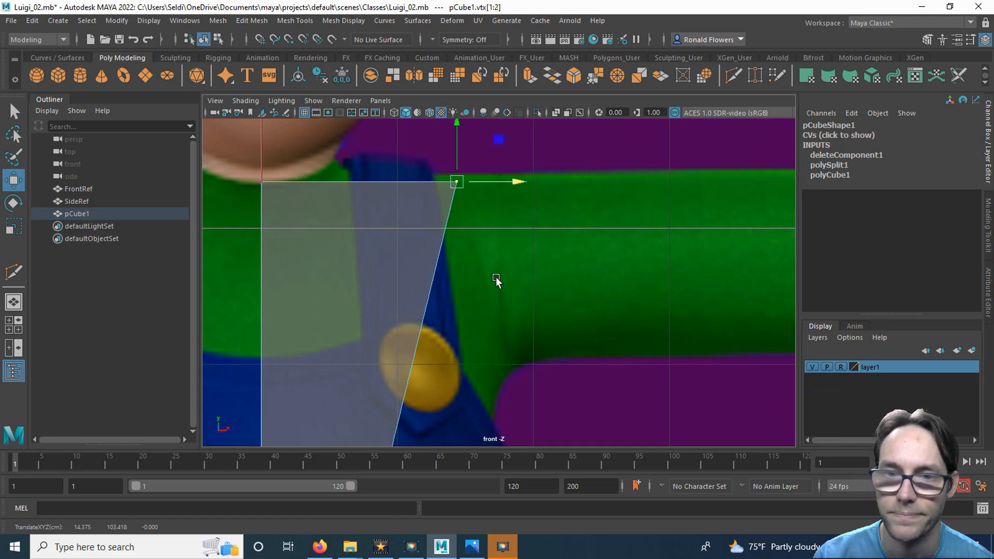
Narrow the torso's top in the side view by moving its front and back top vertices inward toward the neck, with the back at Z about -9.6
scroll(496, 278, down, 5)
alt+middle_drag(498, 307, 497, 284)
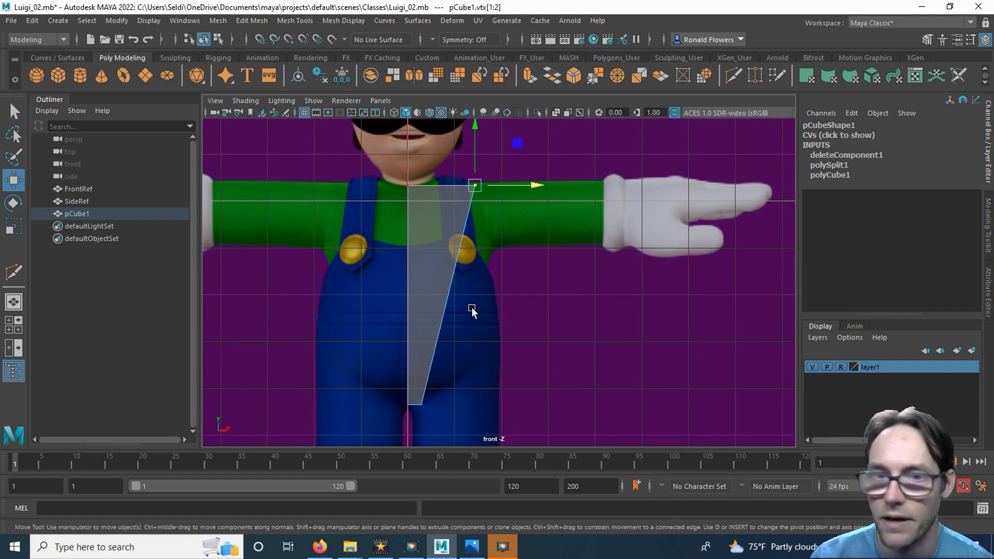
key(space)
key(space)
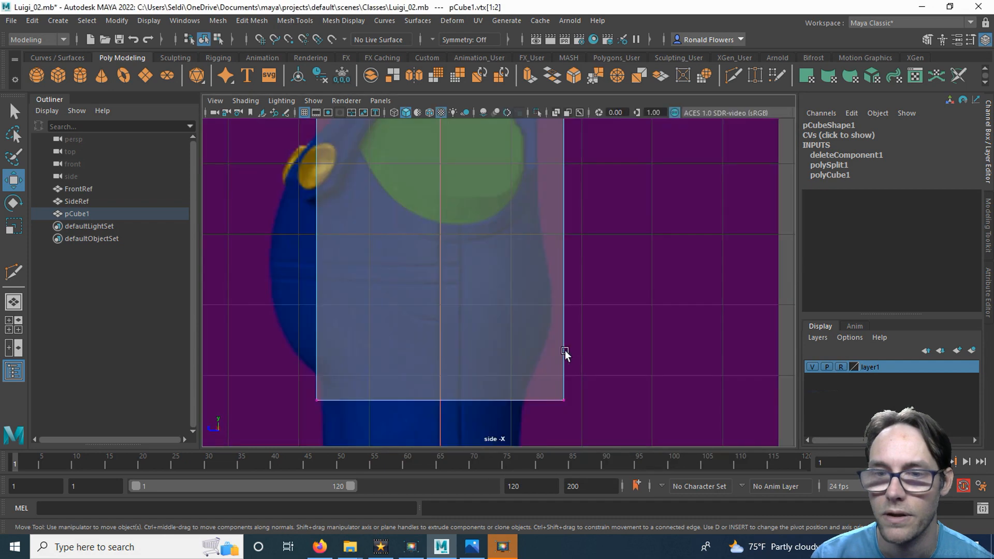
scroll(497, 339, down, 2)
alt+middle_drag(462, 295, 458, 285)
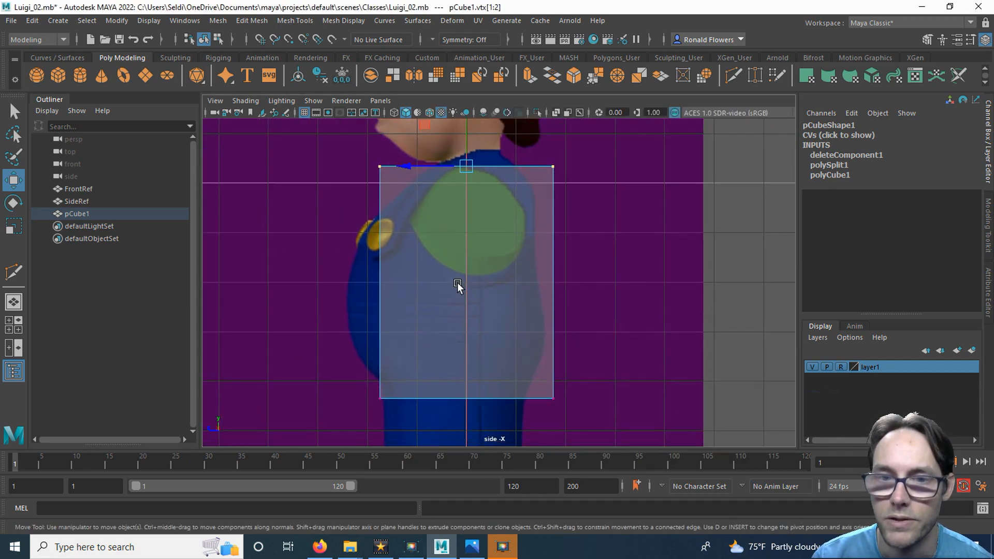
scroll(400, 270, up, 3)
alt+middle_drag(413, 217, 437, 306)
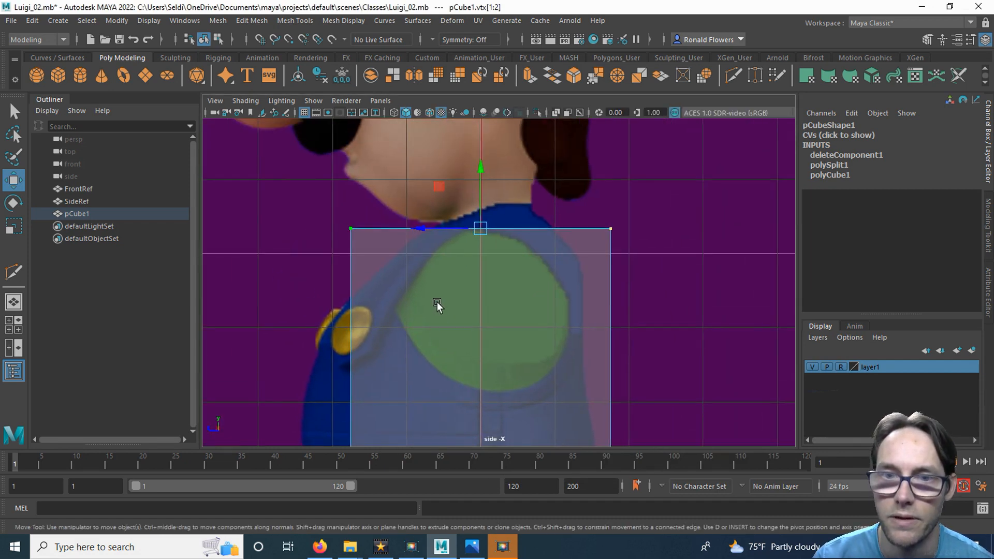
scroll(437, 303, up, 2)
drag(286, 175, 349, 258)
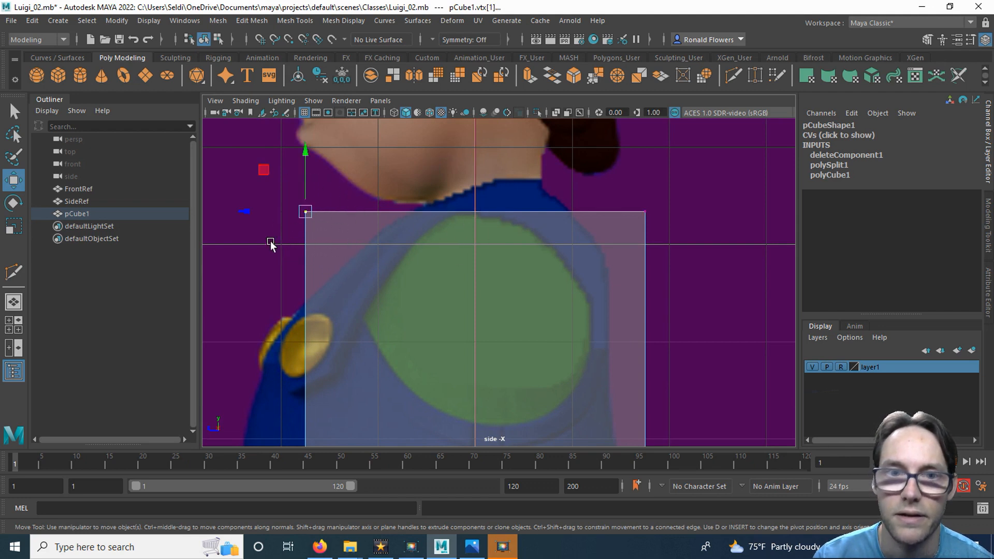
drag(305, 212, 361, 212)
drag(586, 173, 702, 250)
drag(598, 214, 521, 212)
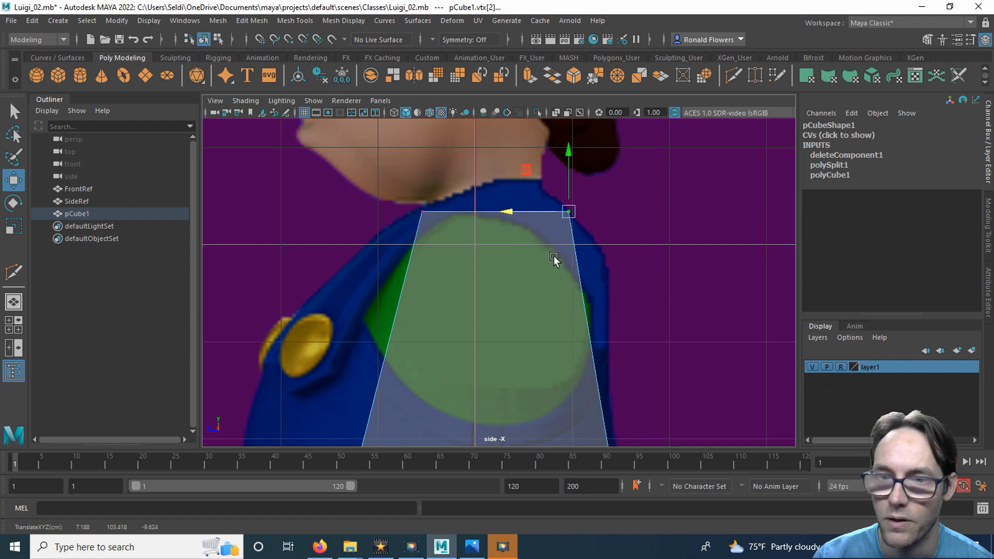
Move the front and back bottom vertices inward in the side view to match the leg's width, with the back at Z about -11.1
scroll(455, 338, down, 3)
alt+middle_drag(456, 337, 465, 294)
scroll(453, 373, up, 2)
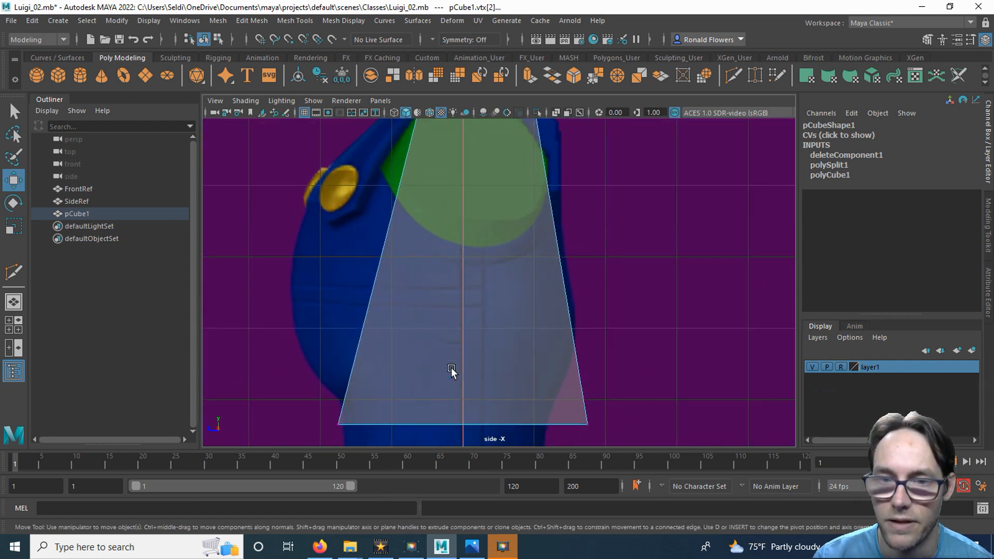
alt+middle_drag(453, 373, 453, 288)
drag(318, 297, 362, 359)
drag(277, 362, 302, 365)
drag(550, 306, 635, 391)
drag(547, 360, 501, 357)
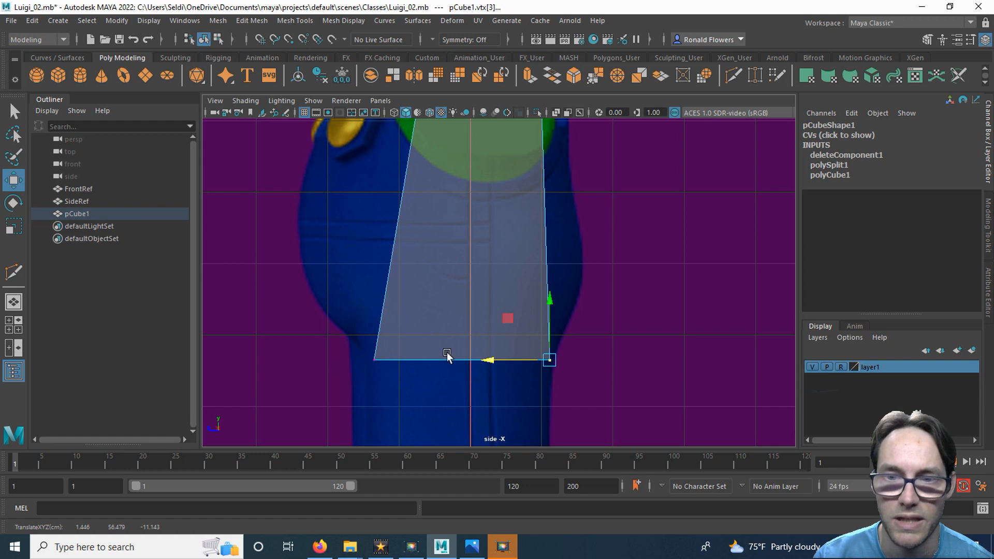
Bring the back and front bottom vertices further inward in the side view, inside the leg's outline
drag(499, 361, 484, 360)
drag(348, 335, 402, 390)
drag(341, 359, 373, 353)
scroll(512, 315, down, 1)
scroll(513, 310, down, 3)
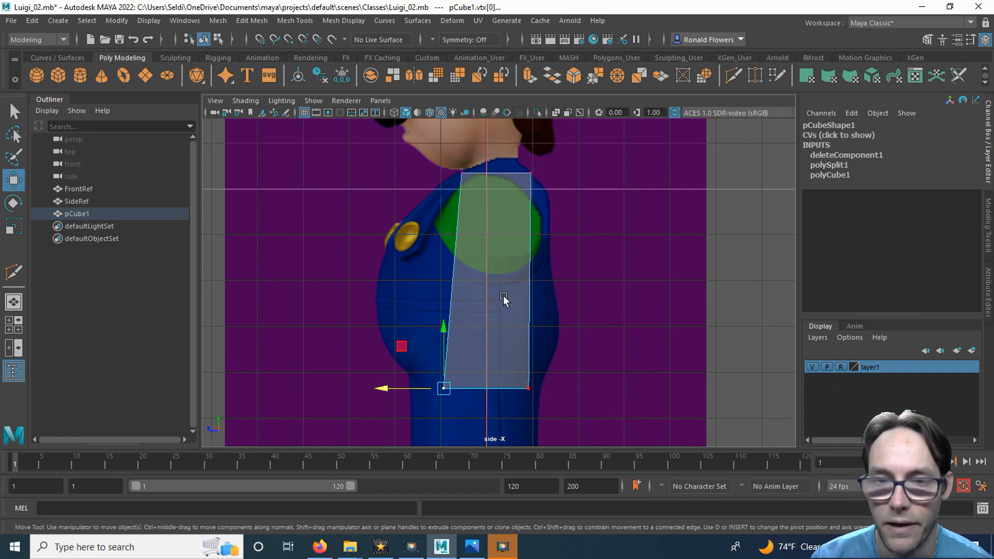
Insert a horizontal edge loop across the torso just below the waist seam in the front view with the Multi-Cut tool
key(space)
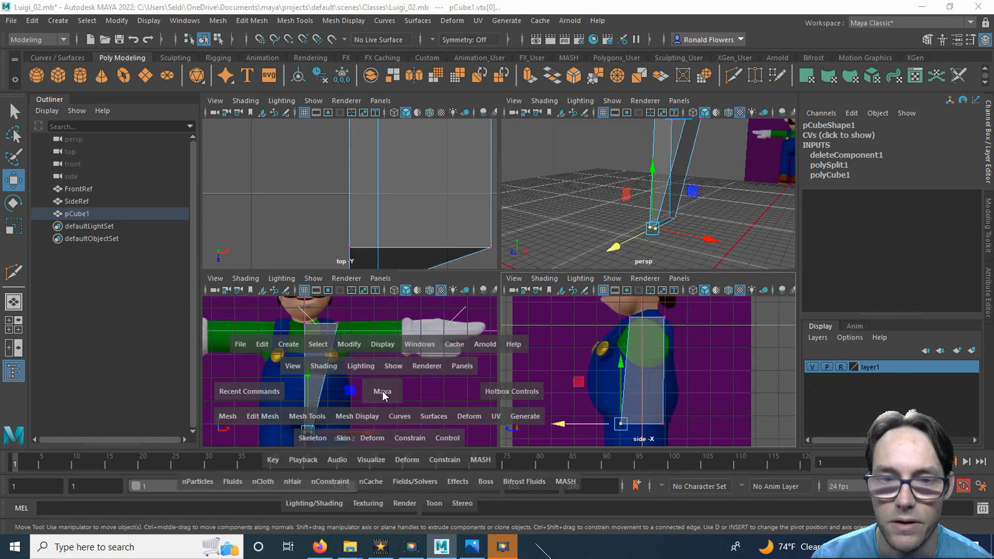
key(space)
scroll(496, 379, up, 3)
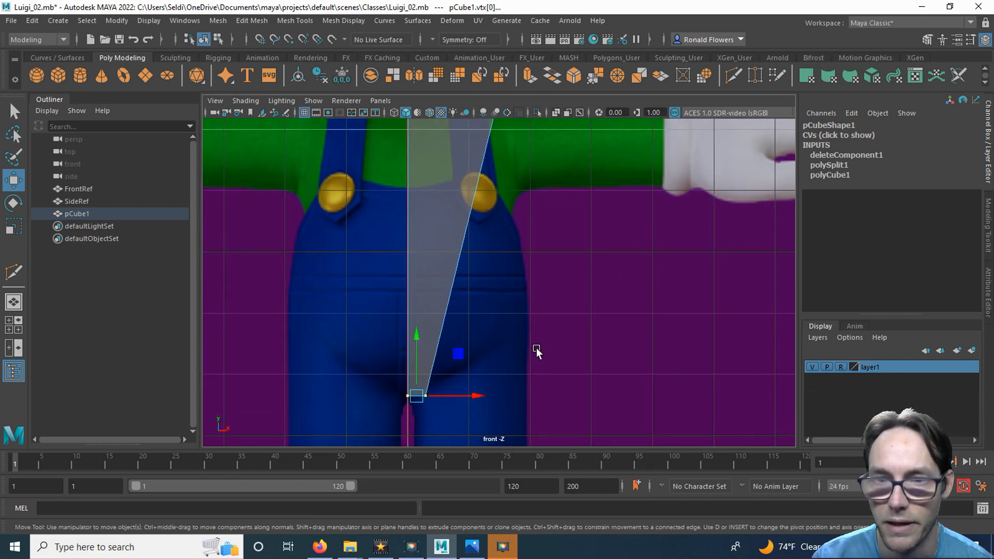
click(732, 77)
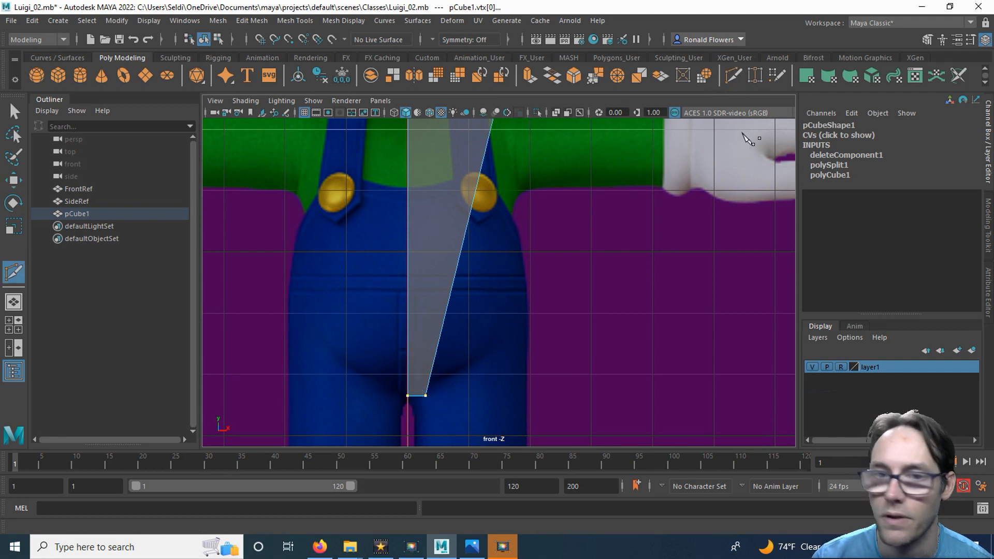
click(449, 294)
right_click(451, 298)
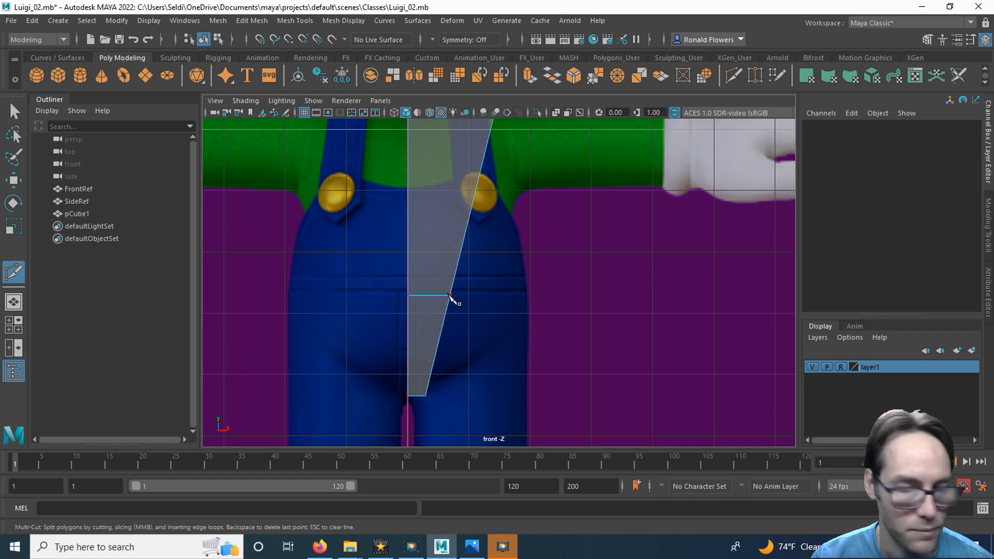
key(q)
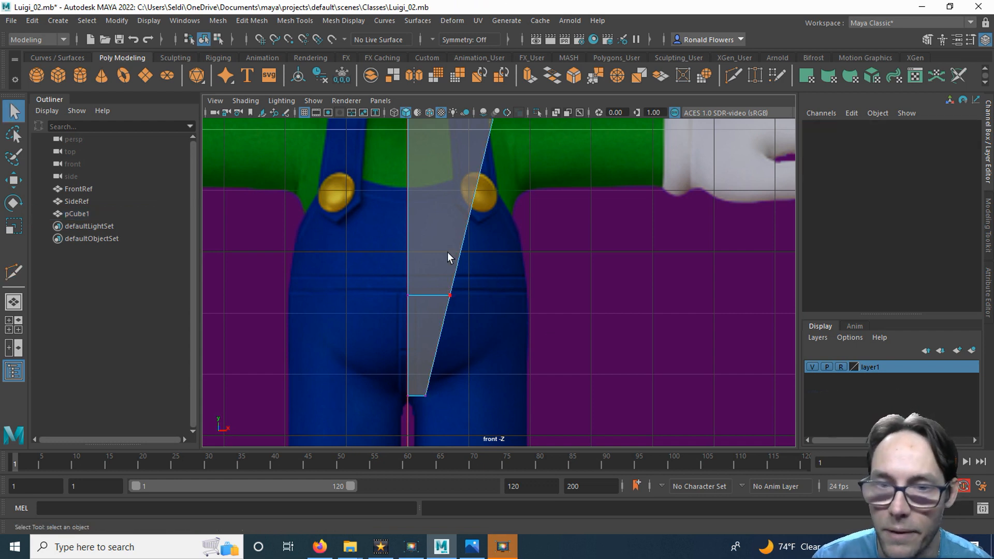
Move the new waist loop's outer vertices out to the hip outline, at X about 19.9, and check them in the side view
drag(471, 306, 471, 316)
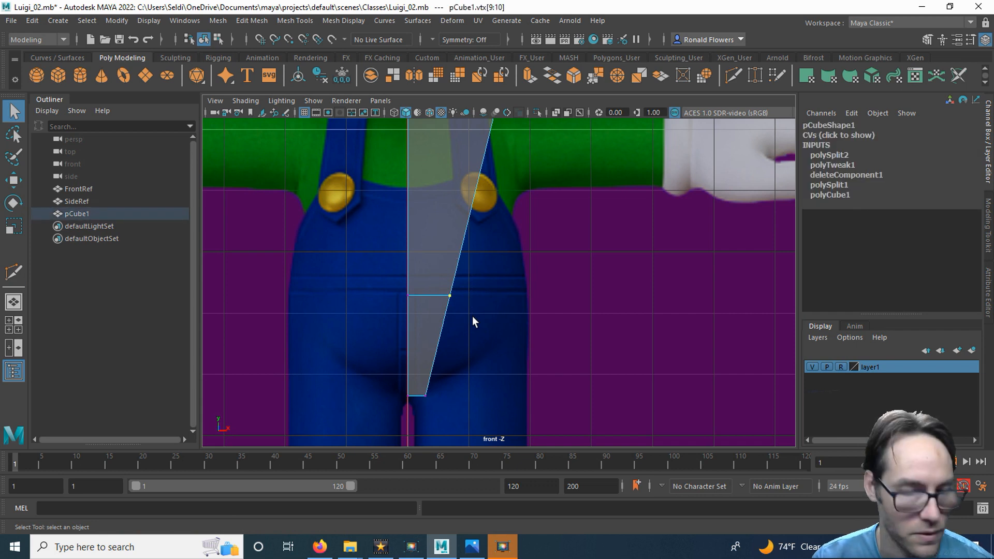
key(w)
drag(506, 296, 582, 296)
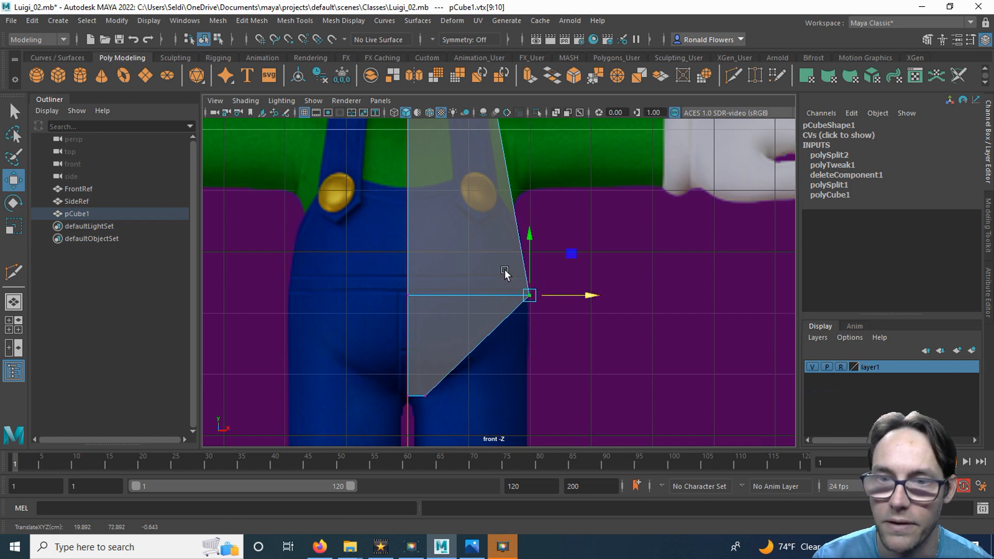
alt+middle_drag(564, 169, 550, 250)
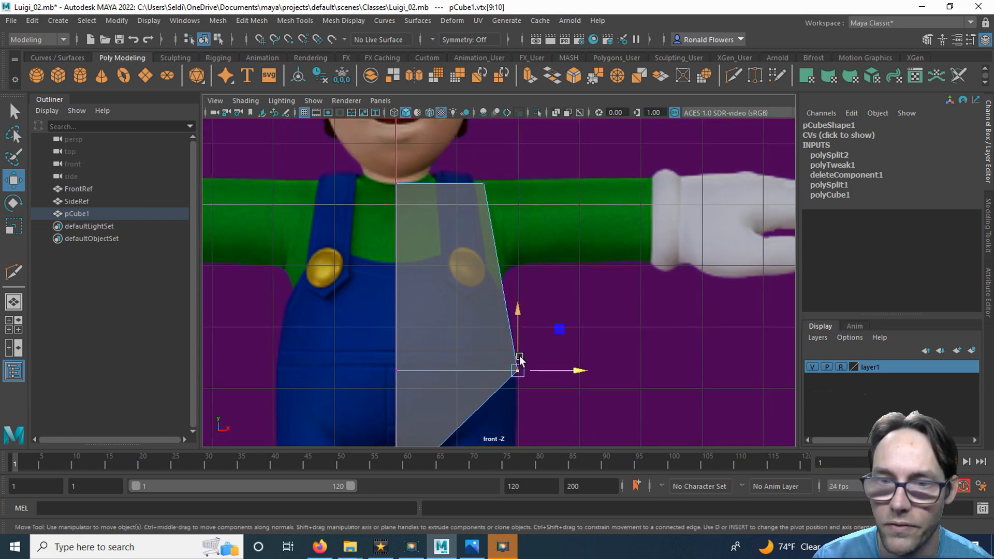
alt+middle_drag(566, 356, 566, 271)
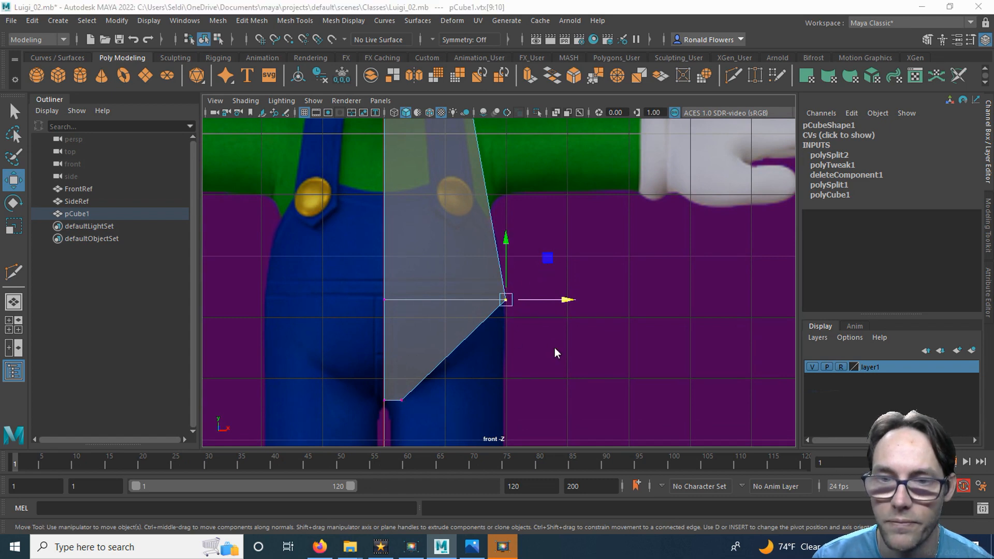
key(space)
key(space)
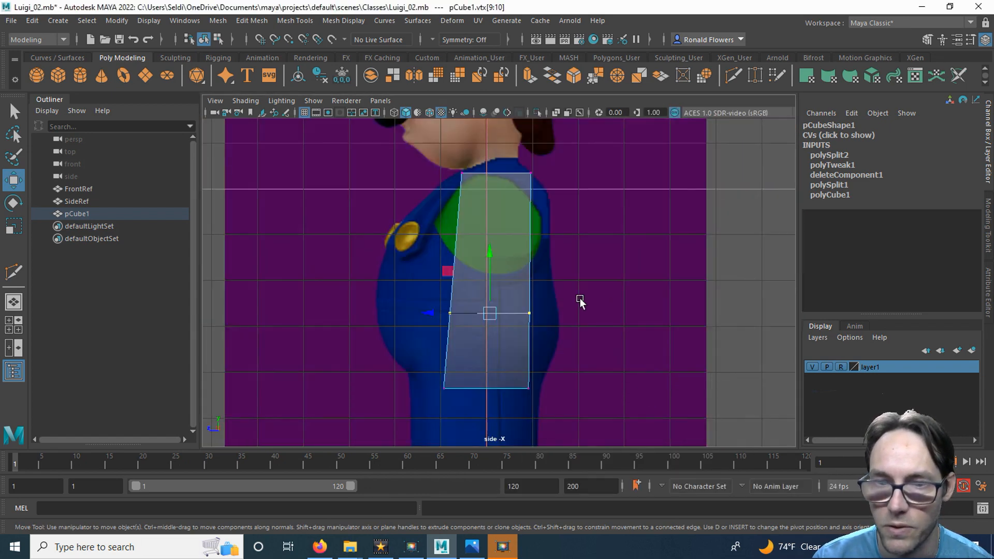
Move the waist loop's back and front vertices out to the overalls' outline in the side view, with the front at Z about 24.5
scroll(606, 305, up, 5)
alt+middle_drag(587, 323, 588, 268)
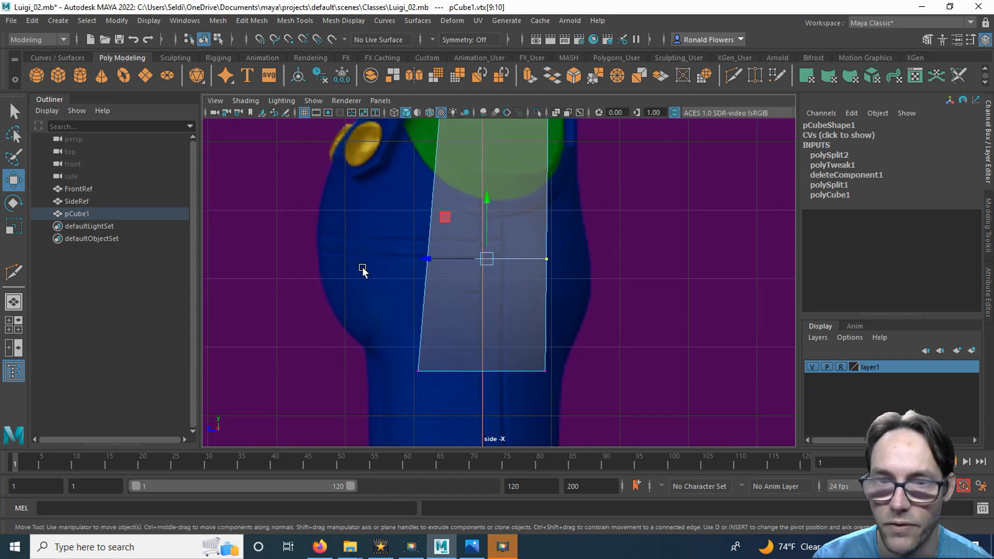
drag(522, 229, 577, 288)
drag(464, 265, 531, 261)
drag(411, 224, 456, 284)
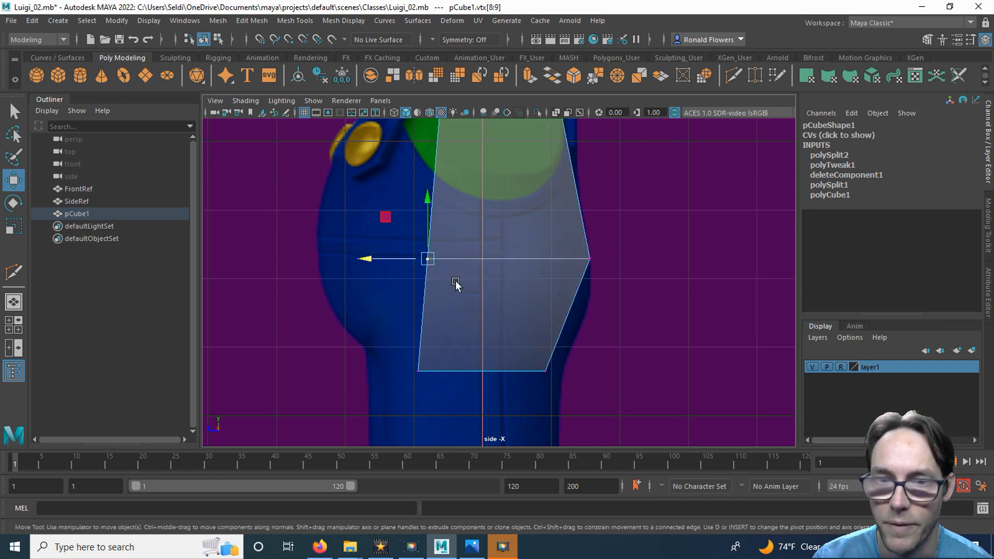
drag(371, 260, 262, 259)
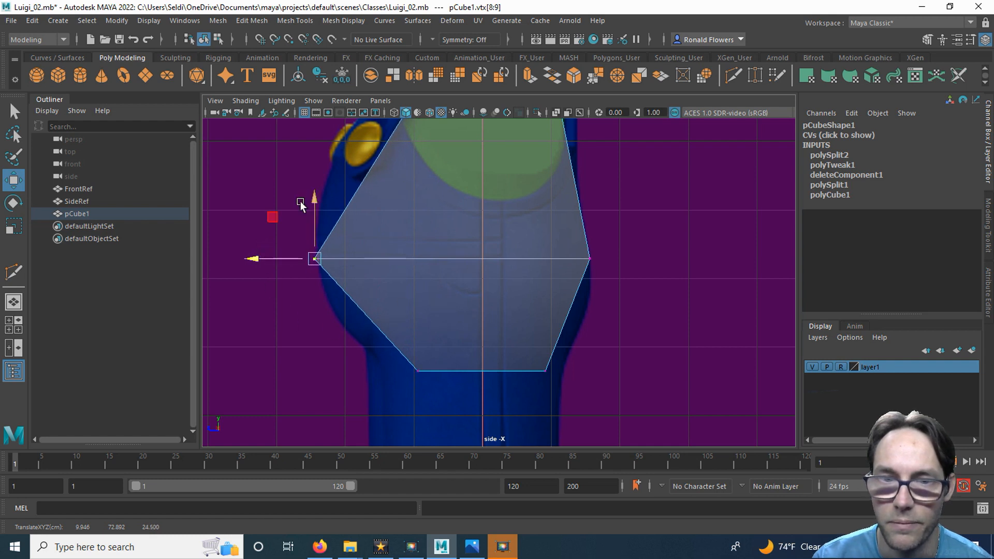
Insert a horizontal edge loop between the waist loop and the torso's bottom edge in the side view with the Multi-Cut tool
mouse_move(430, 223)
alt+middle_down()
mouse_move(419, 330)
mouse_move(427, 242)
alt+middle_up()
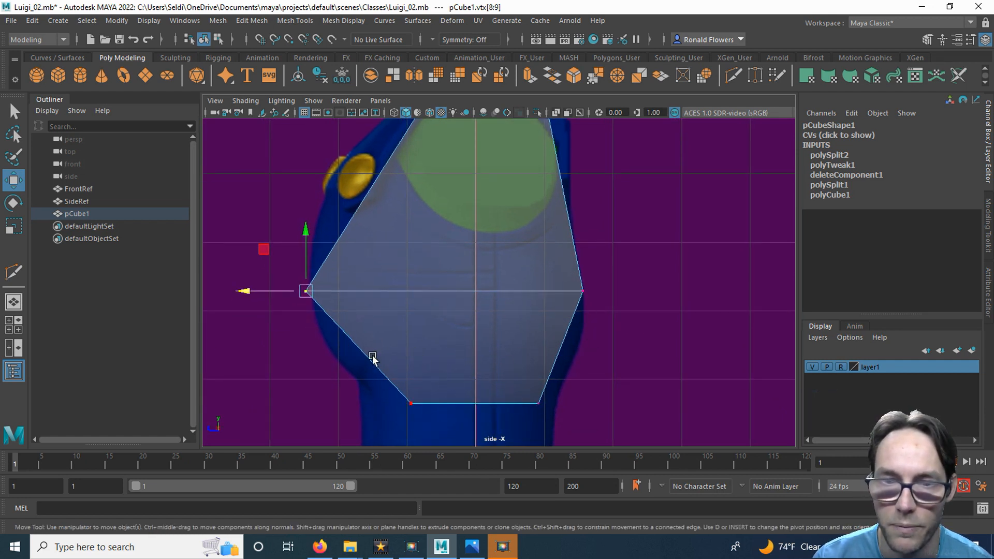
alt+middle_drag(442, 211, 425, 300)
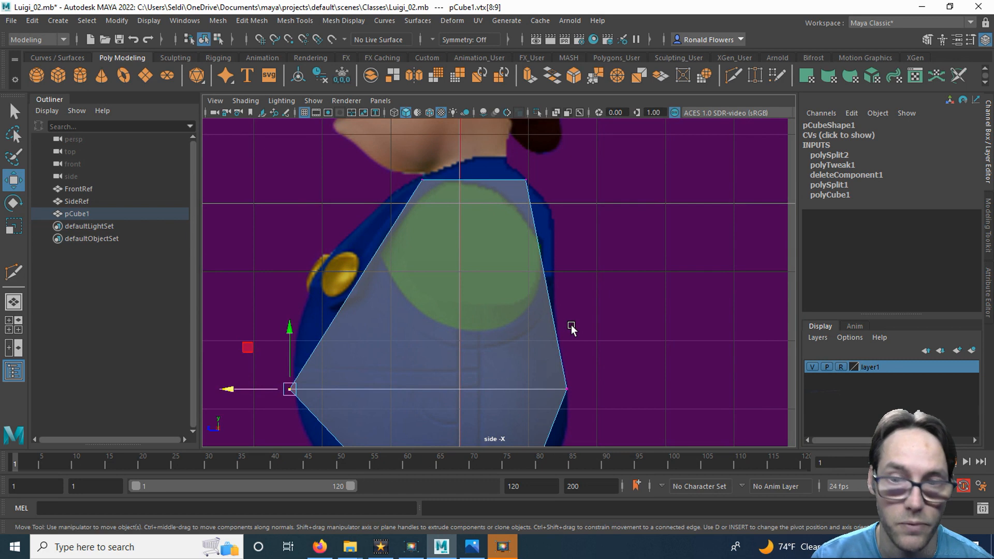
click(733, 76)
alt+middle_drag(626, 353, 628, 210)
ctrl+drag(562, 304, 559, 307)
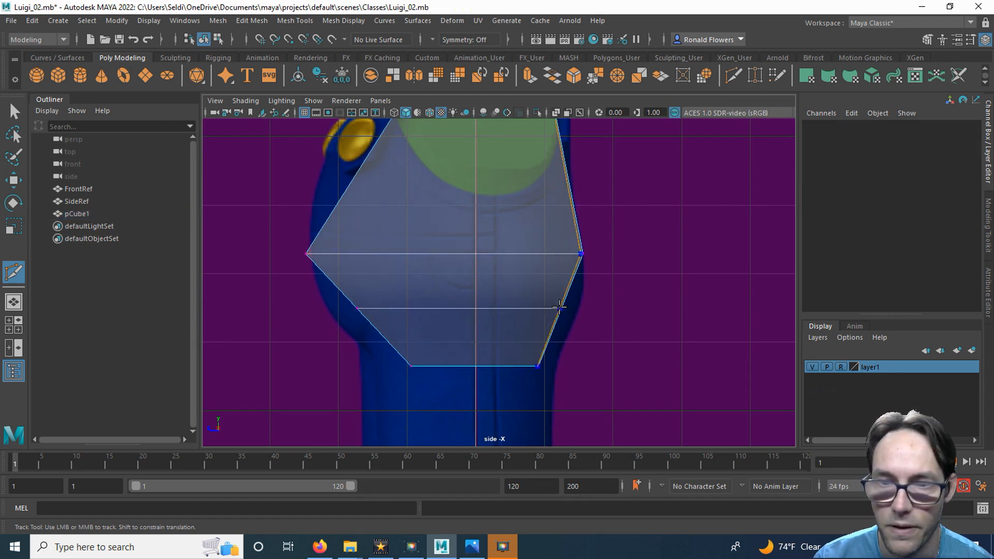
key(q)
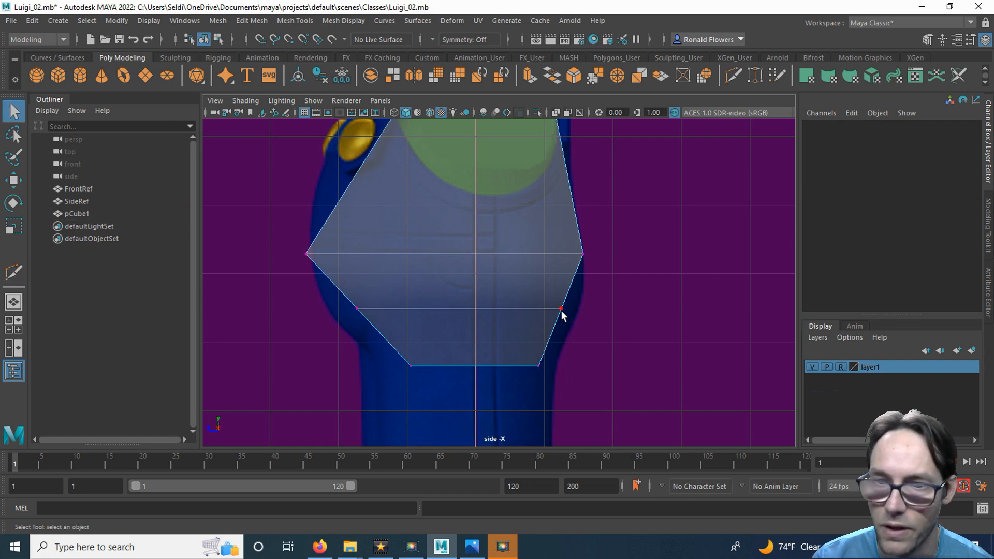
Move the new lower loop's back and front vertices outward to the hip and belly outline in the side view
drag(535, 291, 583, 338)
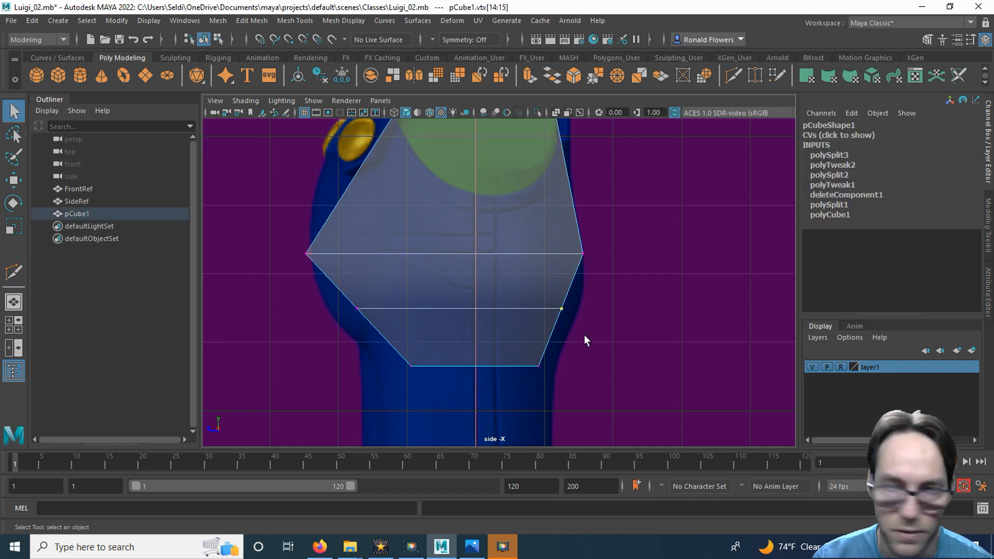
key(w)
drag(502, 309, 526, 308)
drag(322, 292, 378, 331)
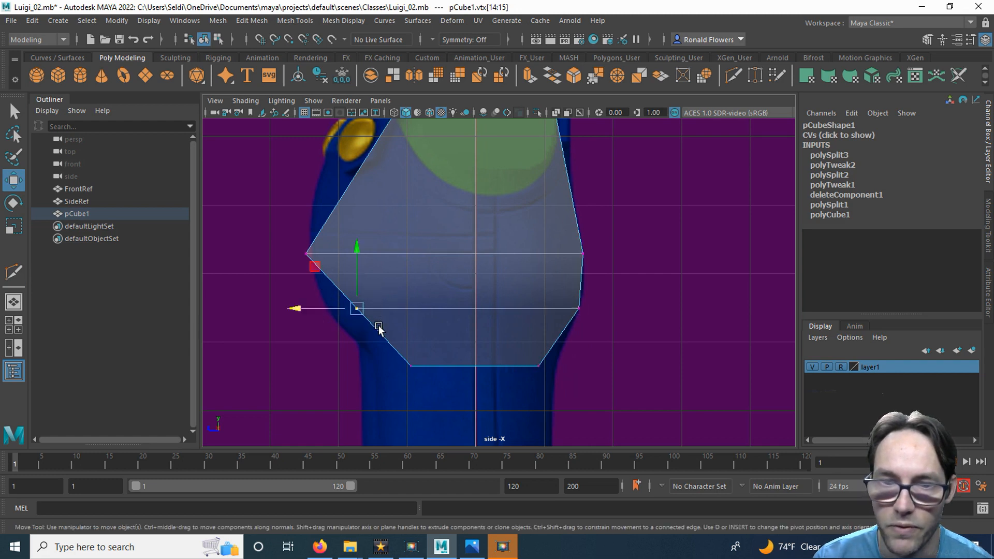
drag(309, 310, 280, 309)
alt+middle_drag(430, 221, 433, 249)
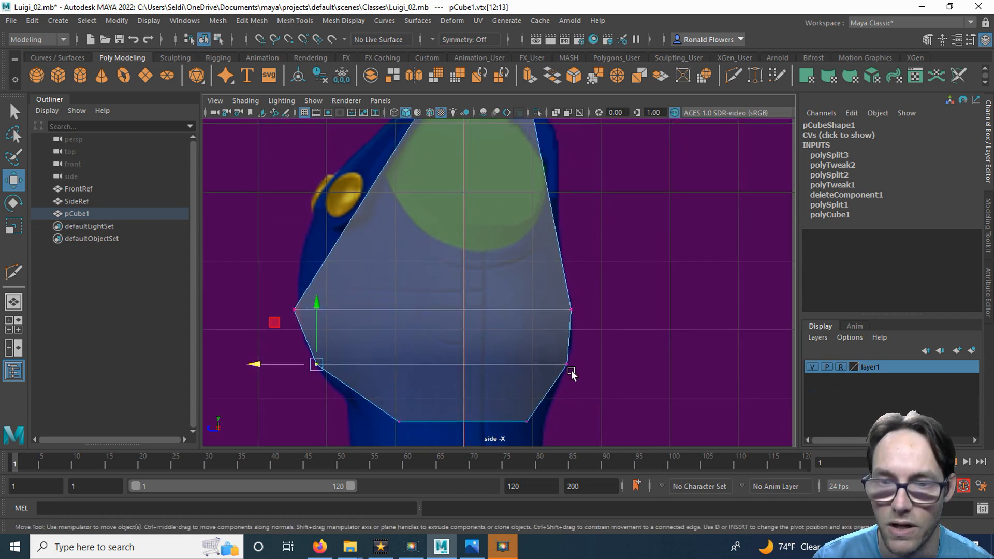
Move the lower loop's outer vertices outward and slightly down in the front view, to X about 12.7 and Y about 63.8
key(space)
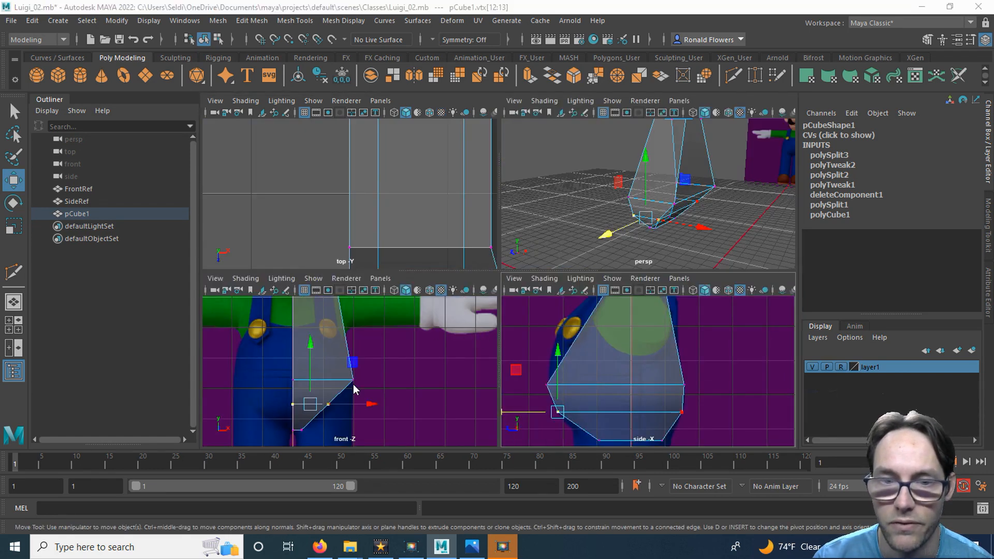
key(space)
scroll(416, 376, up, 4)
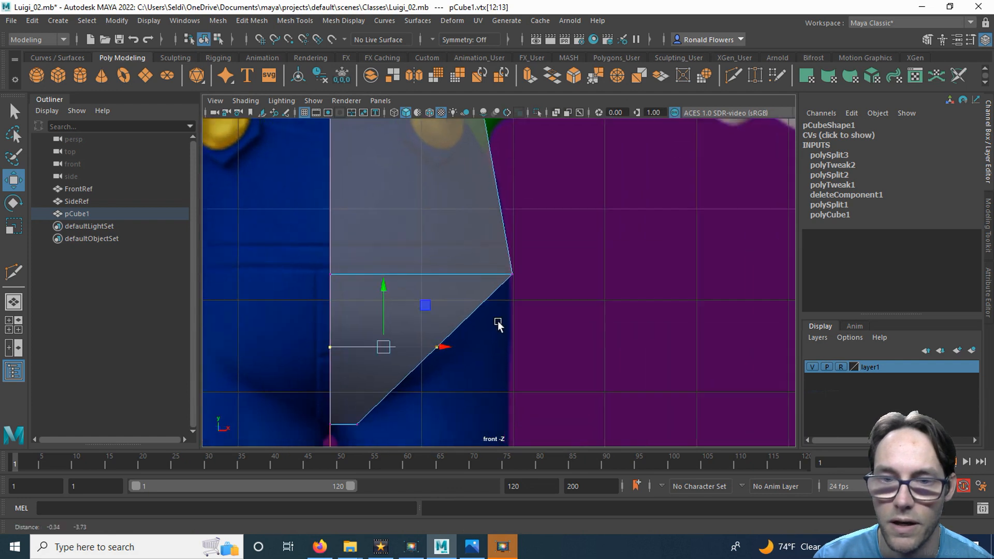
alt+middle_drag(498, 324, 501, 268)
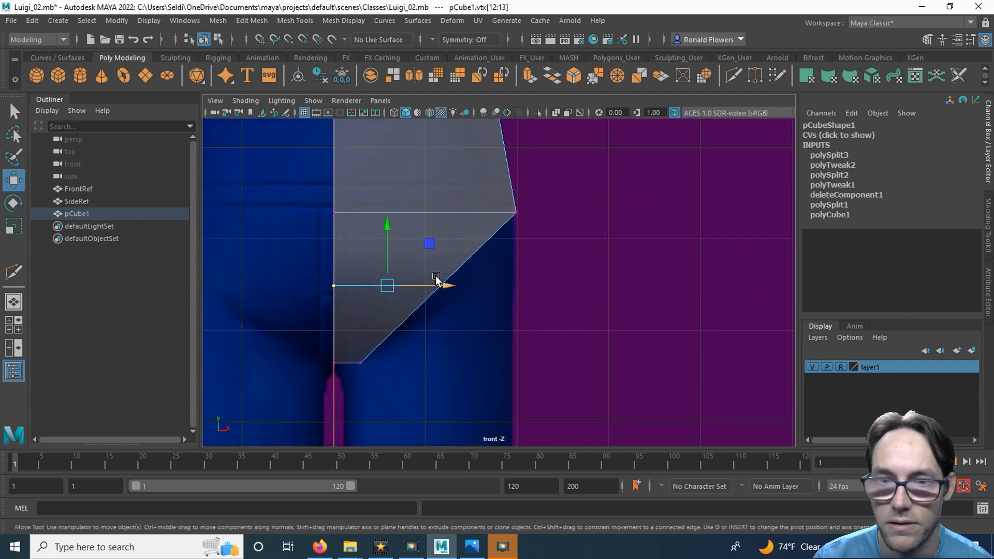
double_click(423, 267)
drag(412, 266, 500, 289)
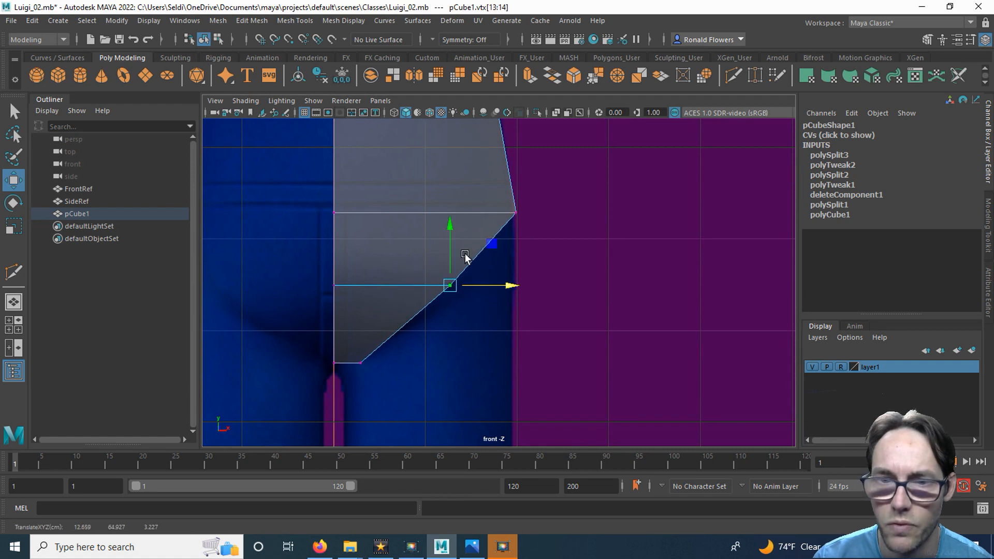
drag(450, 224, 446, 238)
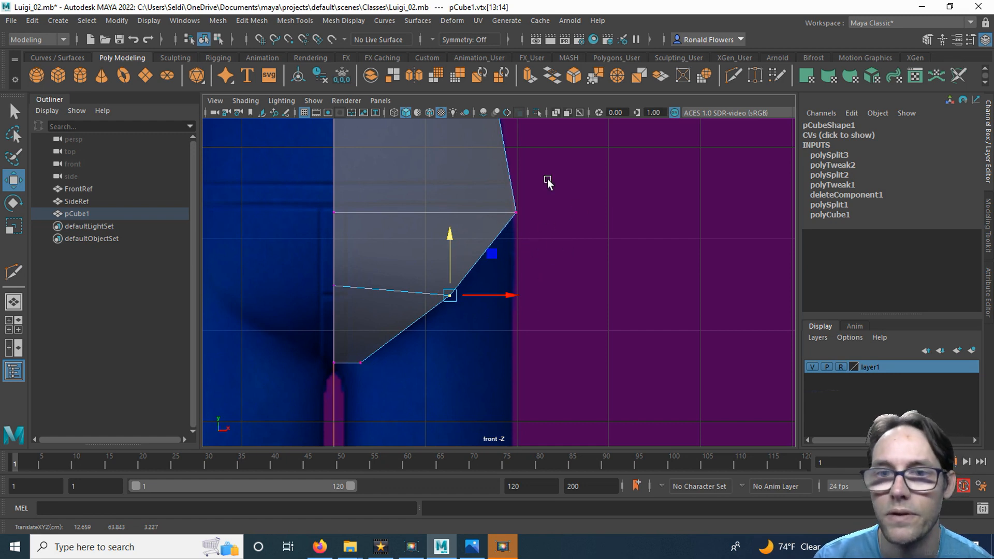
Examine the torso's shape in the front, side and perspective views against the reference images
scroll(575, 254, up, 3)
scroll(591, 277, down, 3)
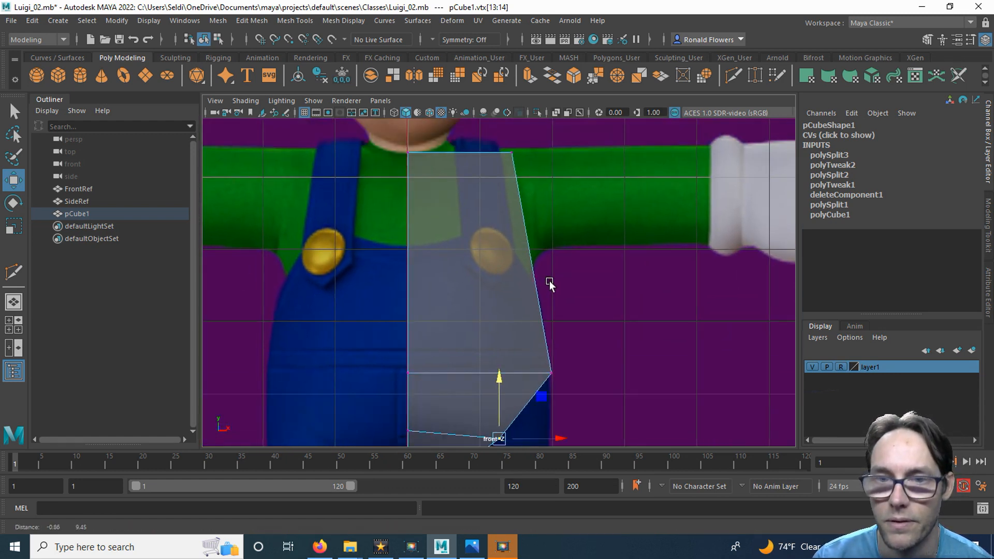
scroll(499, 209, up, 3)
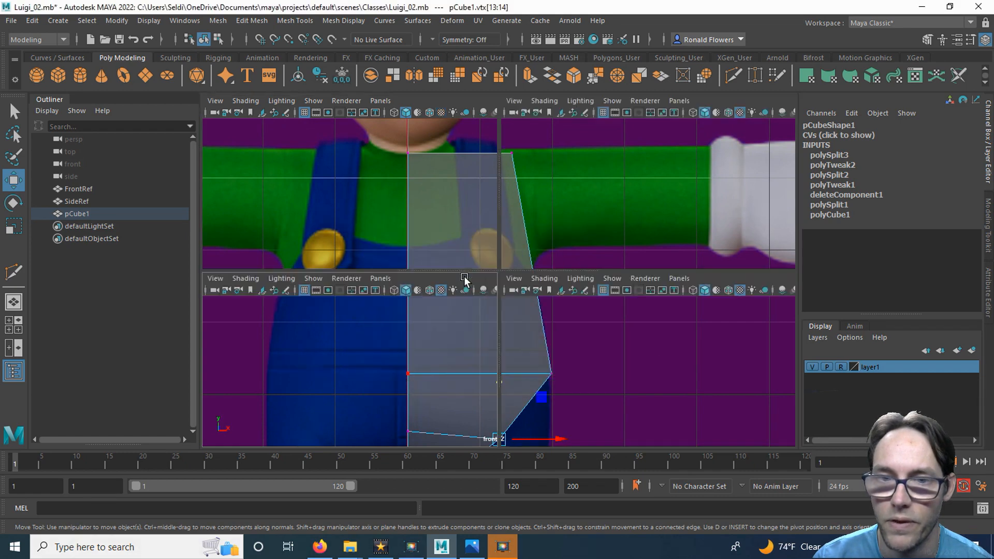
key(space)
key(space)
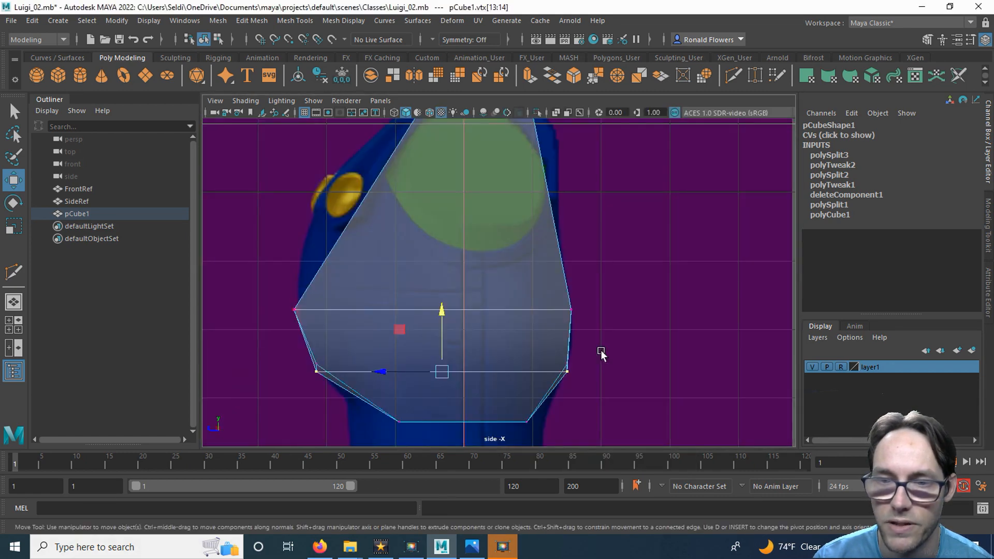
alt+middle_drag(513, 233, 516, 237)
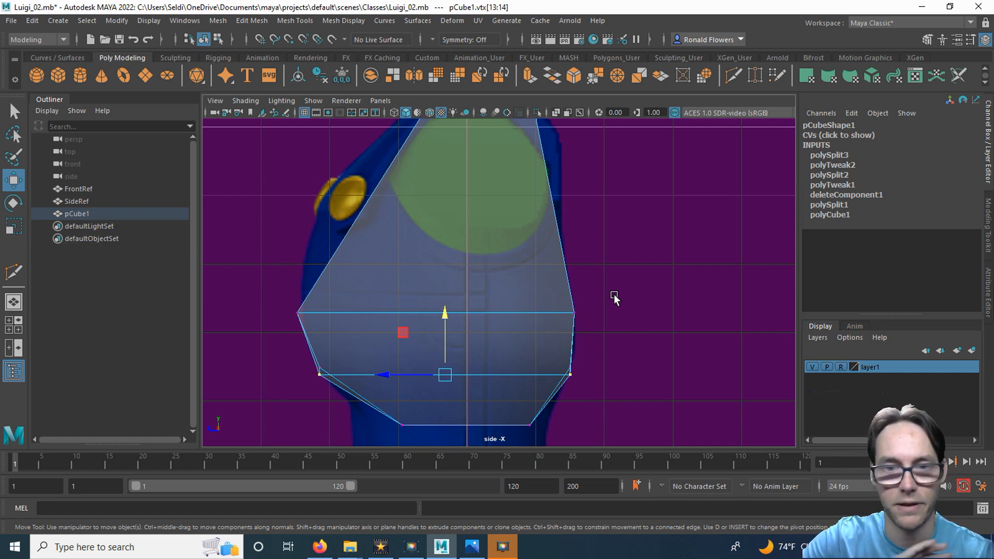
key(space)
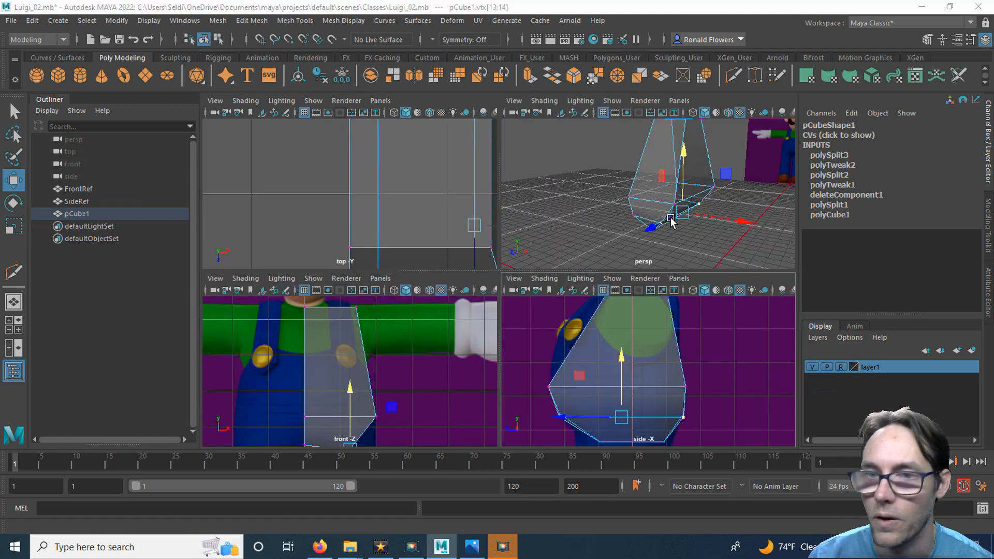
key(space)
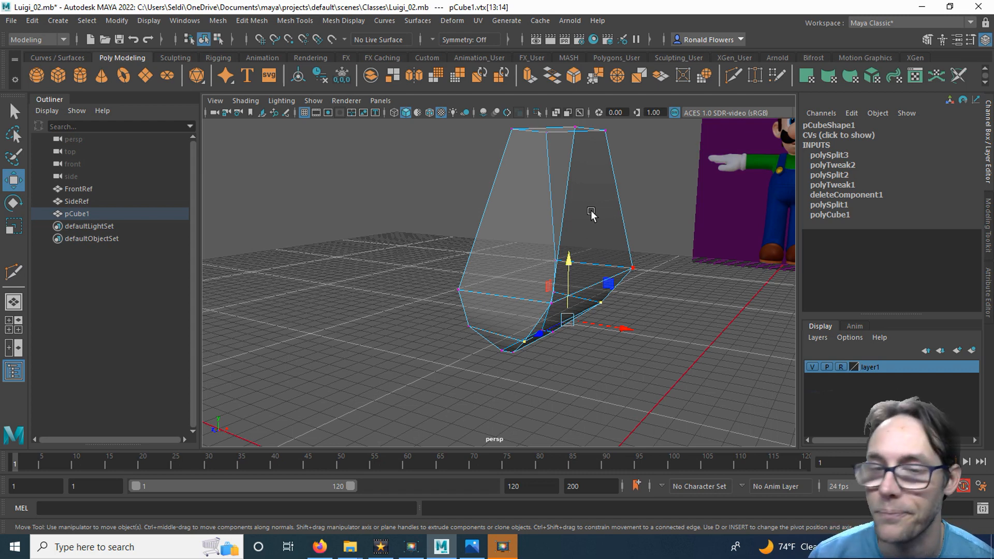
Insert a horizontal edge loop across the chest at the height of the overalls' buttons in the side view with the Multi-Cut tool
key(space)
key(space)
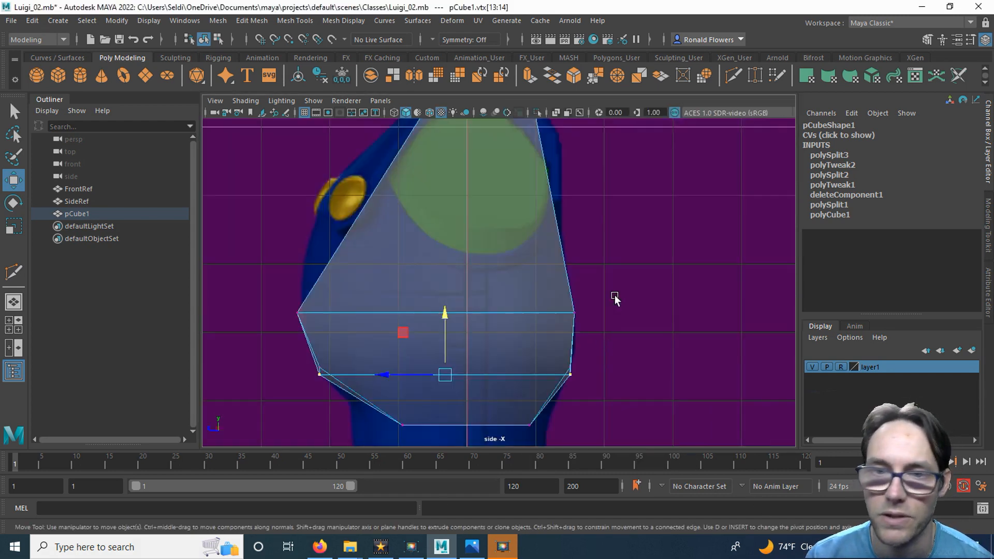
click(735, 77)
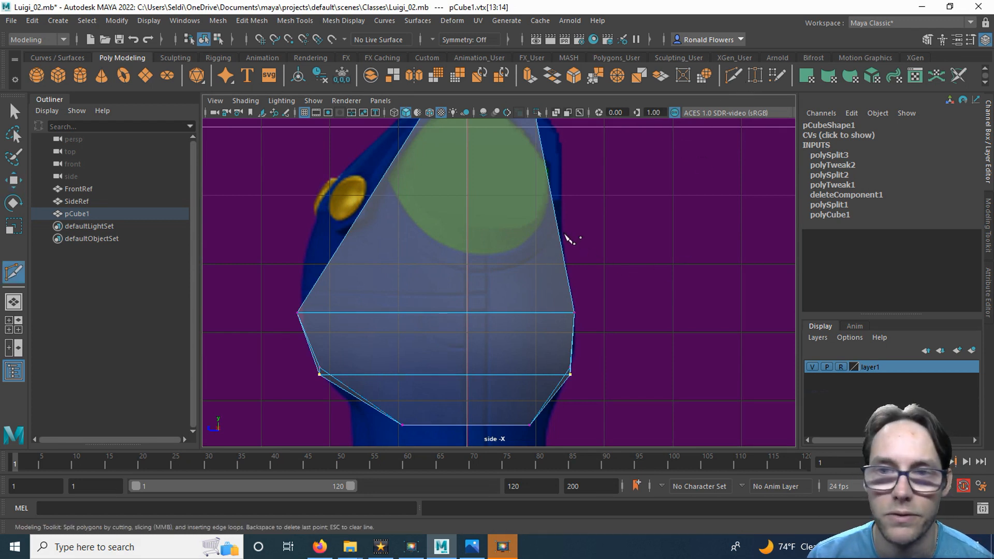
alt+middle_drag(602, 243, 615, 285)
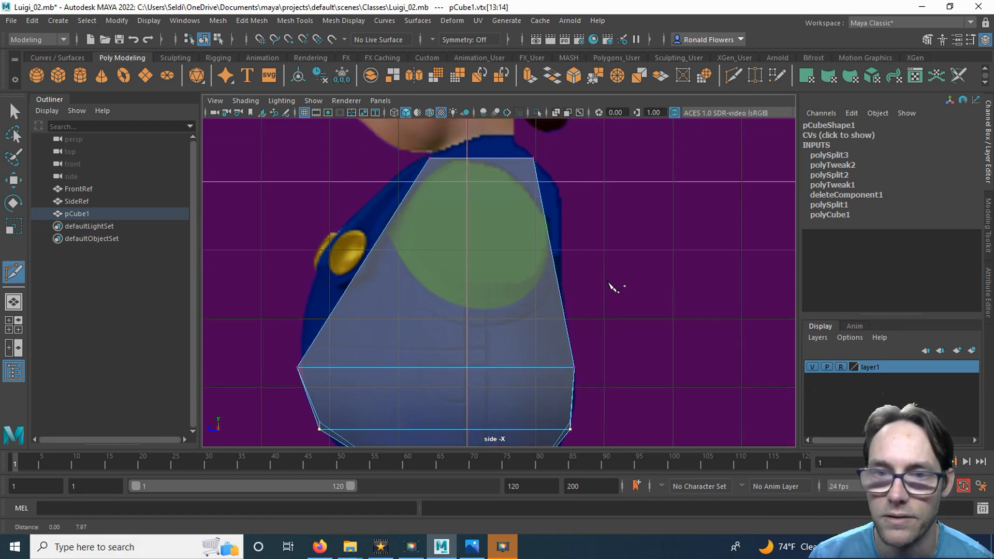
drag(555, 264, 362, 262)
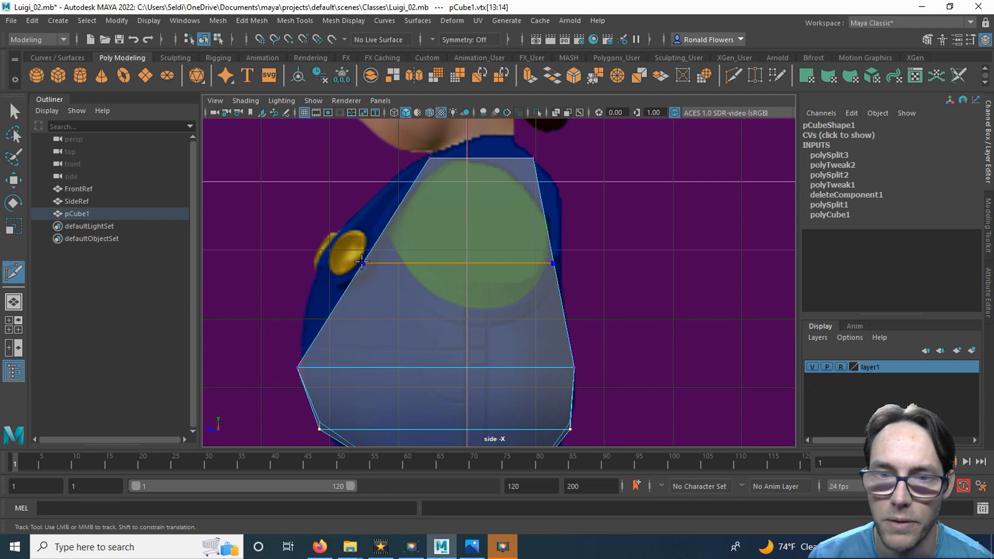
click(363, 262)
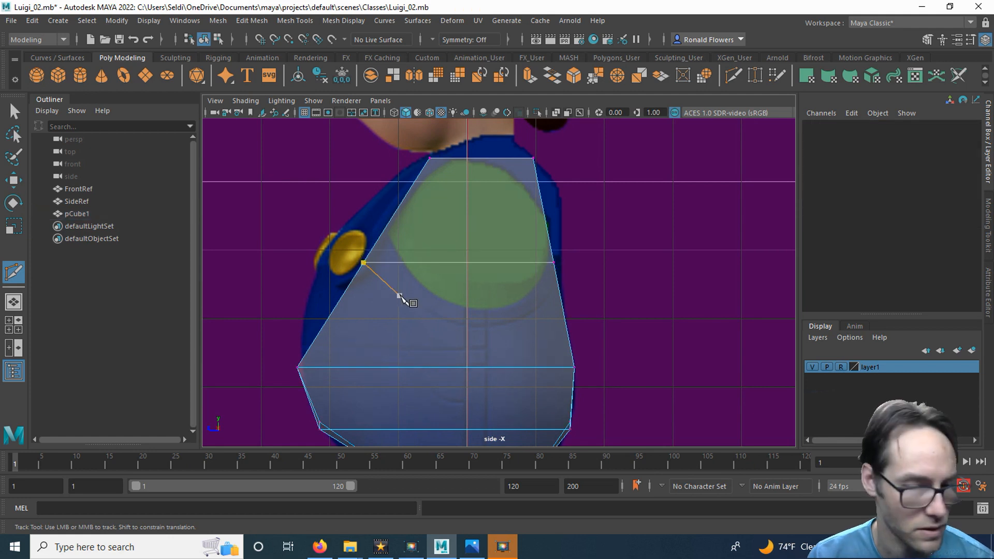
key(q)
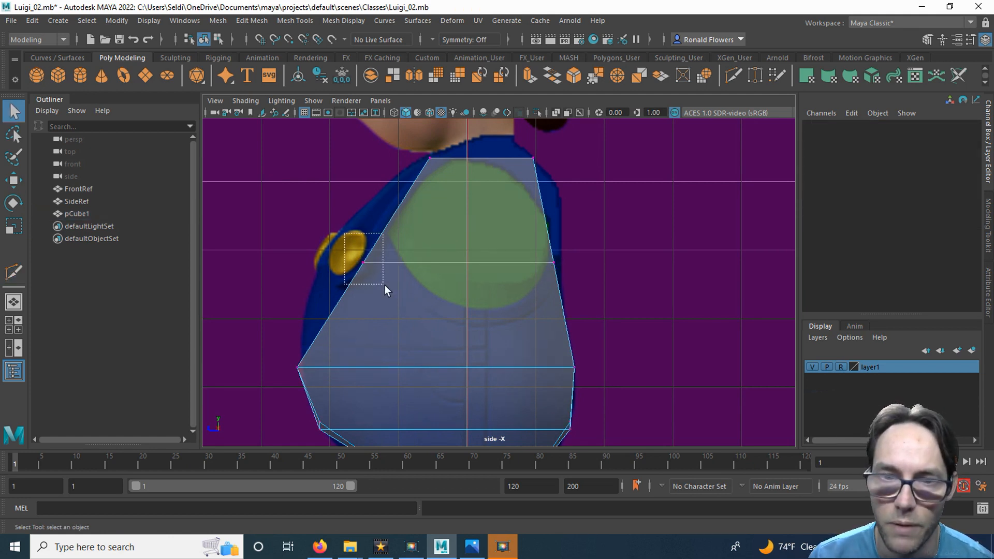
Move the chest loop's front and back vertices out to the body outline in the side view, with the back at Z about -13.4
drag(384, 284, 393, 288)
key(w)
drag(315, 262, 274, 255)
drag(489, 235, 600, 306)
drag(497, 259, 502, 260)
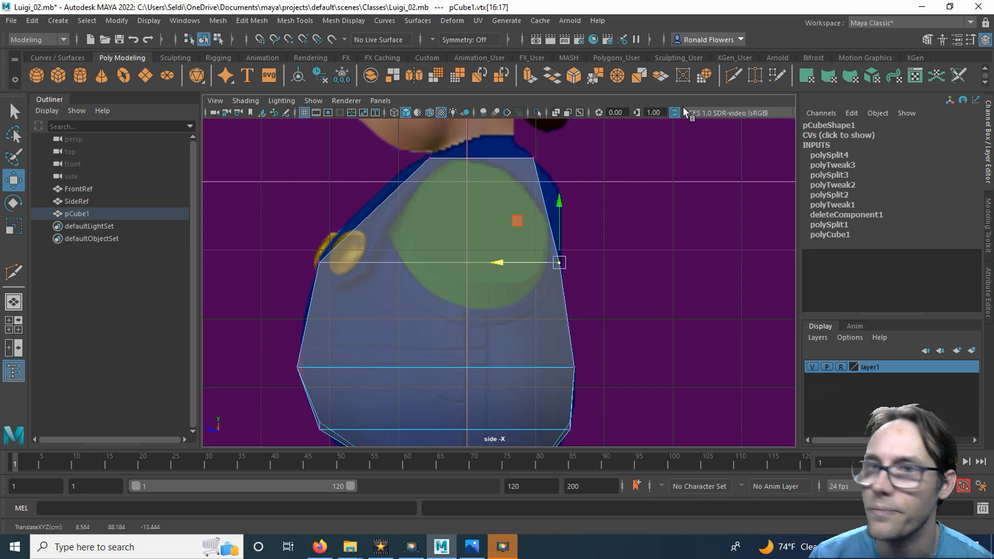
Insert an edge loop across the upper chest and move its back and front vertices out to the side outline, with the front at Z about 15.1
click(733, 75)
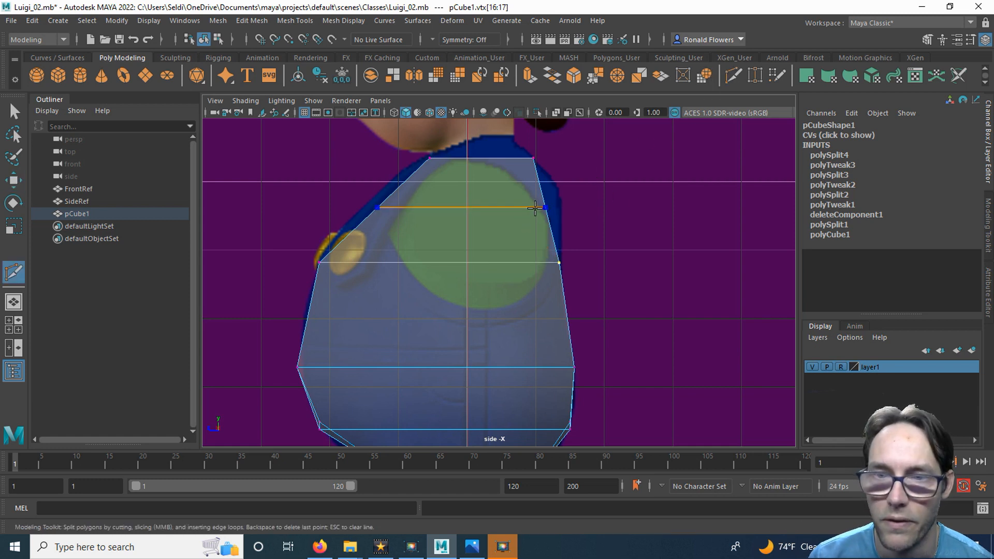
click(536, 208)
key(q)
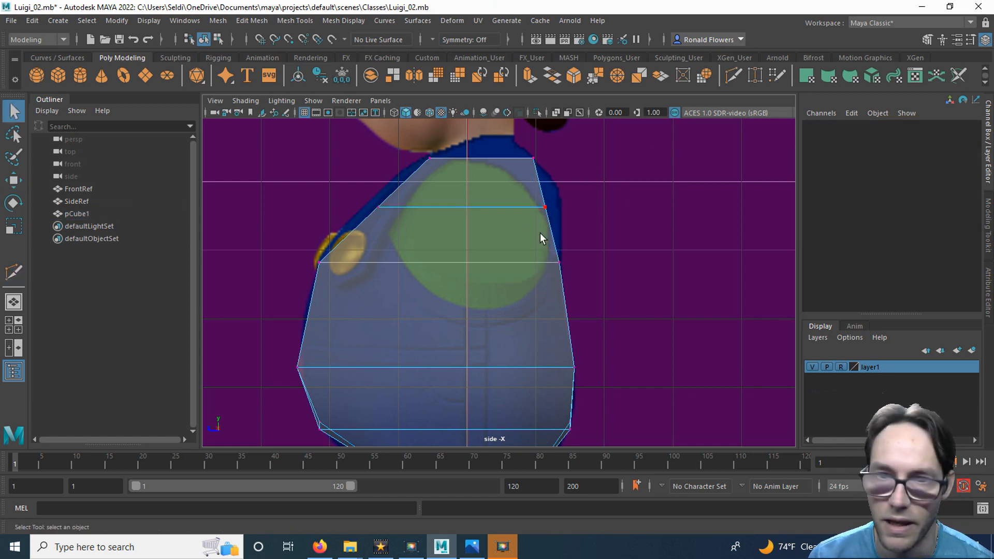
key(w)
drag(493, 207, 508, 207)
drag(346, 193, 395, 216)
drag(336, 207, 327, 208)
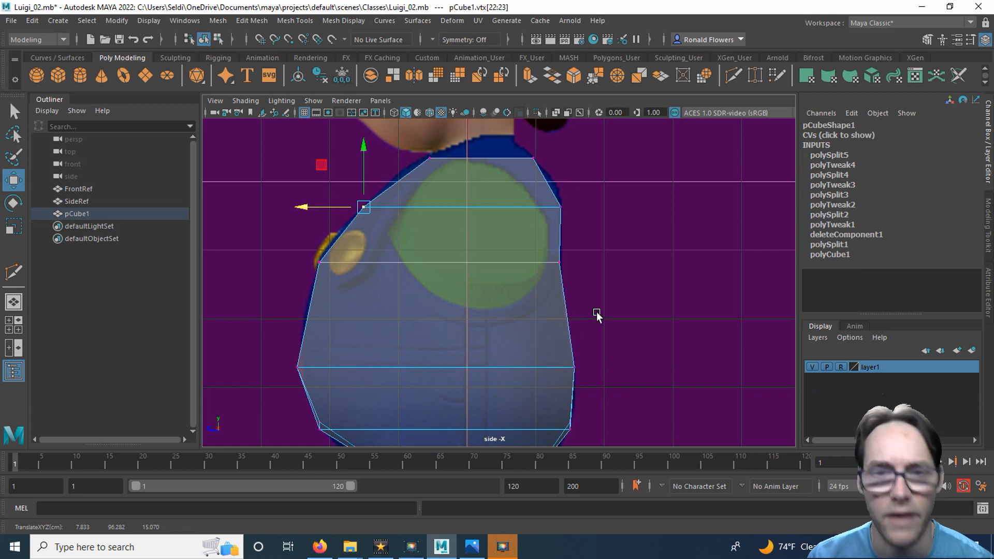
Move the button-height chest loop's outer vertices slightly inward in the front view, to X about 16.8
drag(272, 188, 611, 282)
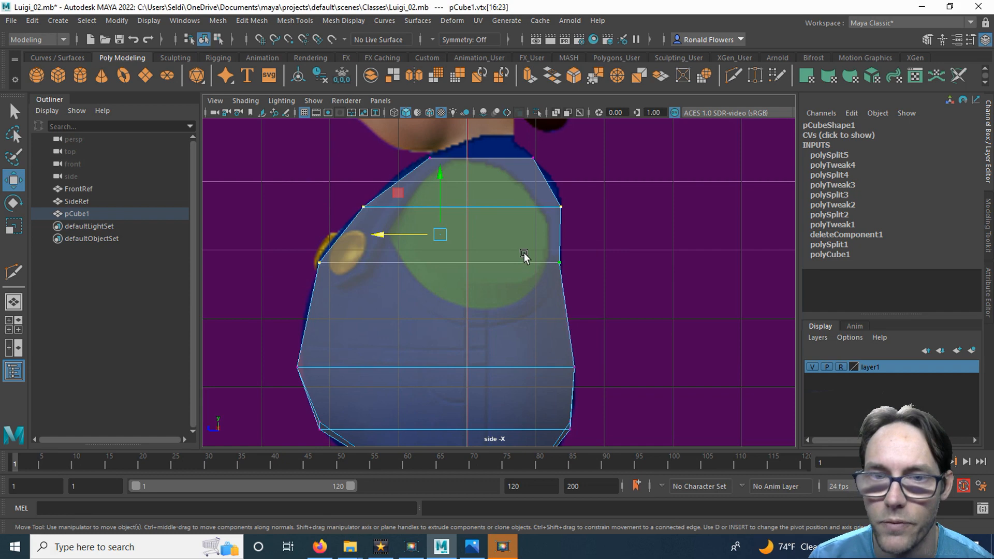
key(space)
key(space)
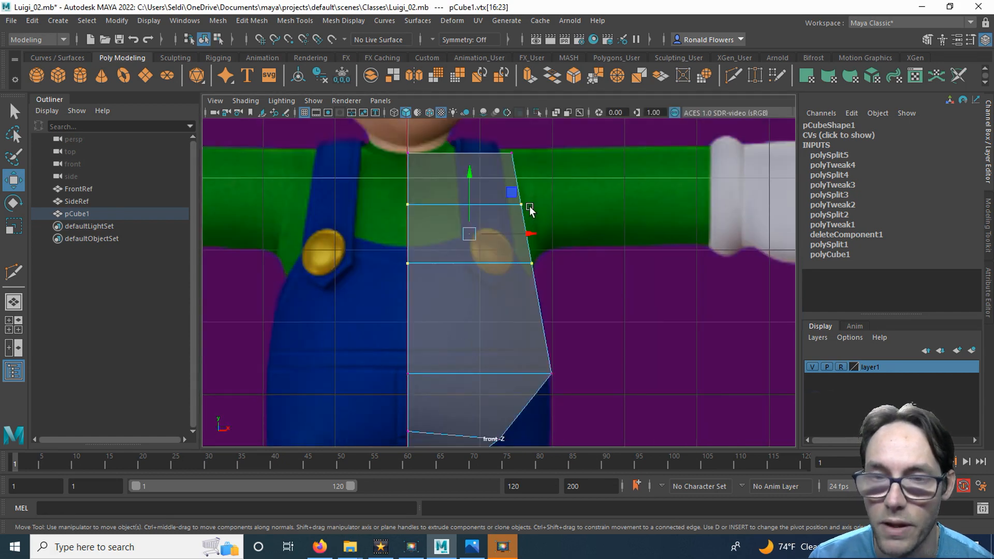
scroll(492, 293, up, 3)
alt+middle_drag(492, 289, 539, 321)
click(539, 322)
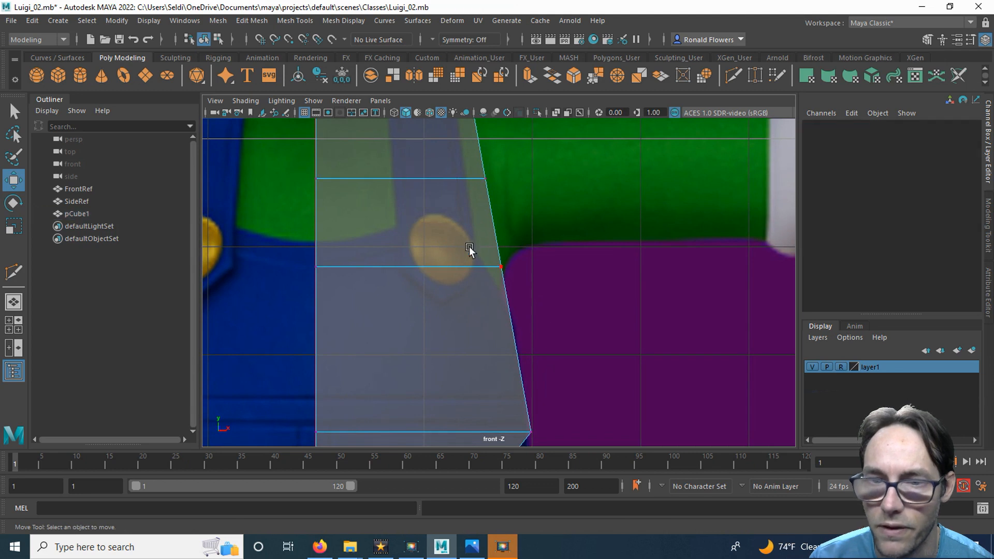
click(501, 267)
mouse_move(552, 267)
mouse_down()
mouse_move(493, 268)
mouse_move(544, 268)
mouse_up()
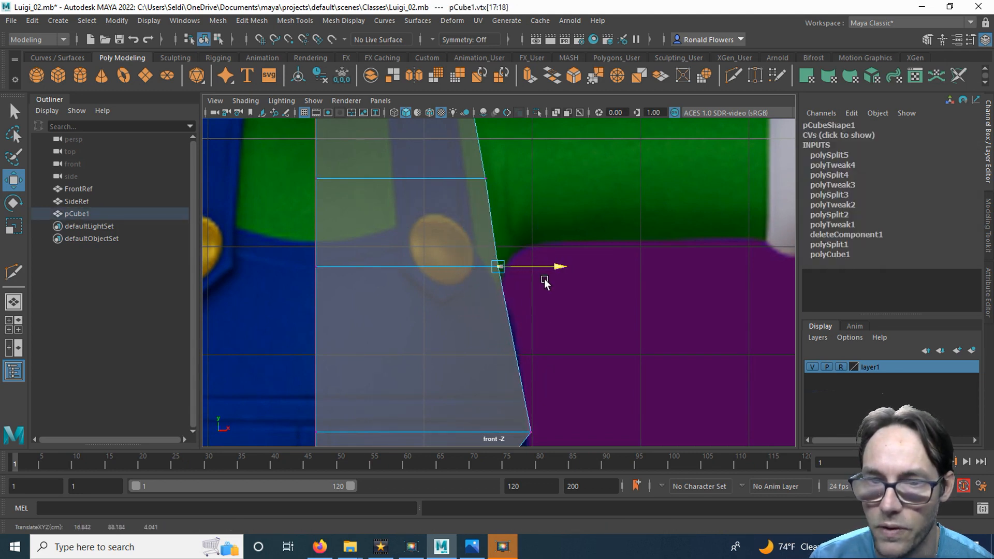
In the front view, lower the button-height chest loop's outer vertices and fit the upper chest loop's outer vertices at X about 15.7
drag(503, 258, 500, 284)
alt+middle_drag(529, 178, 539, 242)
drag(477, 226, 543, 251)
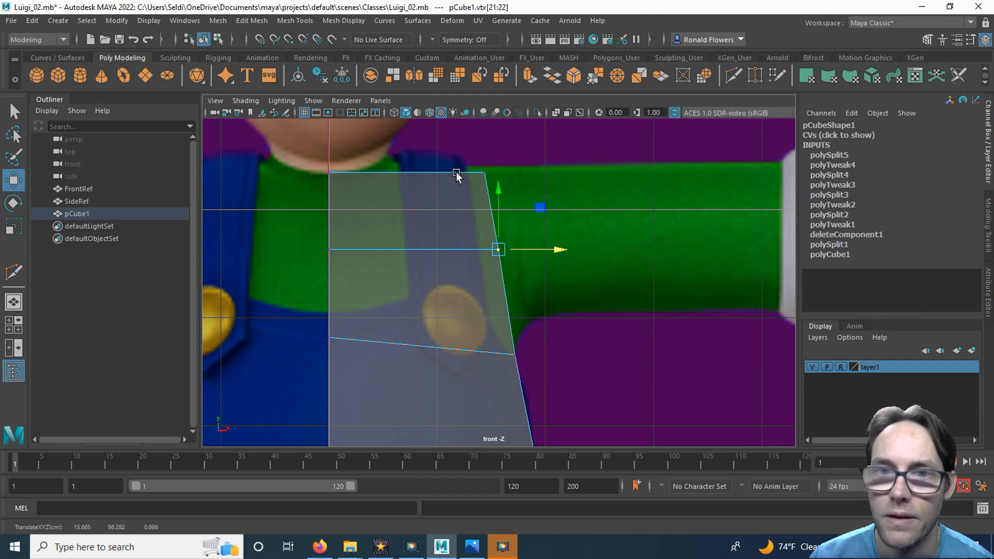
Raise the top edge's outer and centre-line vertices to the shoulder line in the front view, at Y about 103.9
scroll(460, 171, up, 2)
alt+middle_drag(450, 182, 523, 282)
drag(477, 204, 566, 250)
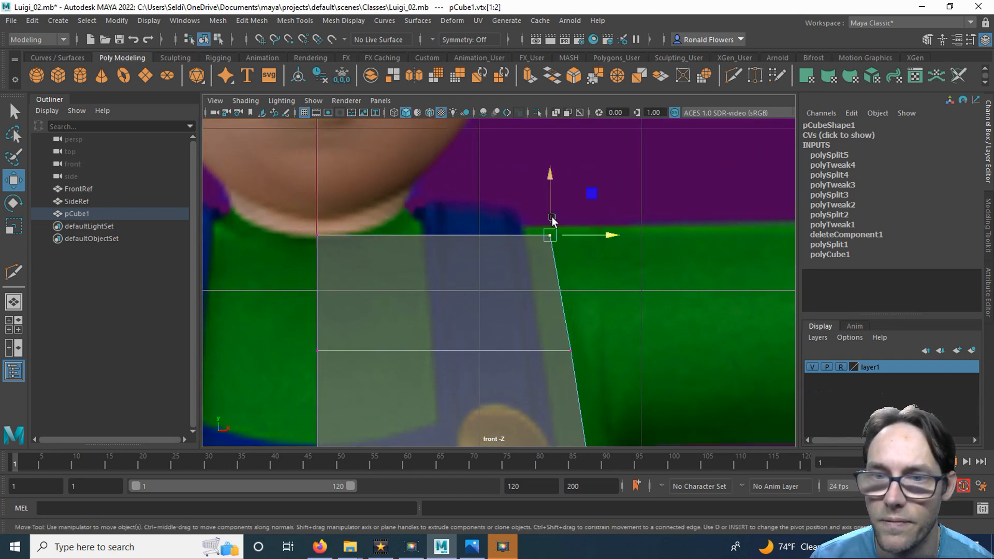
drag(548, 216, 549, 210)
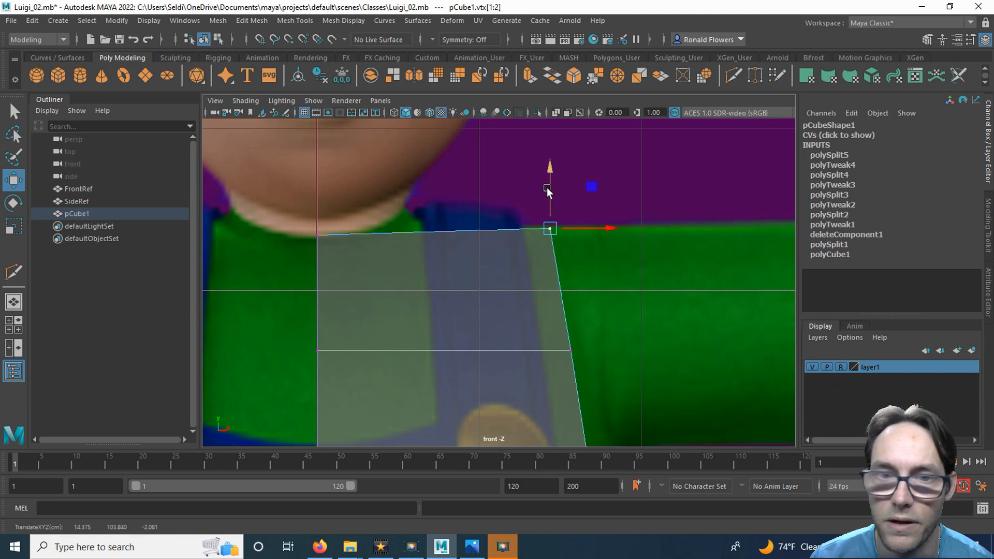
drag(298, 219, 362, 278)
drag(317, 181, 316, 171)
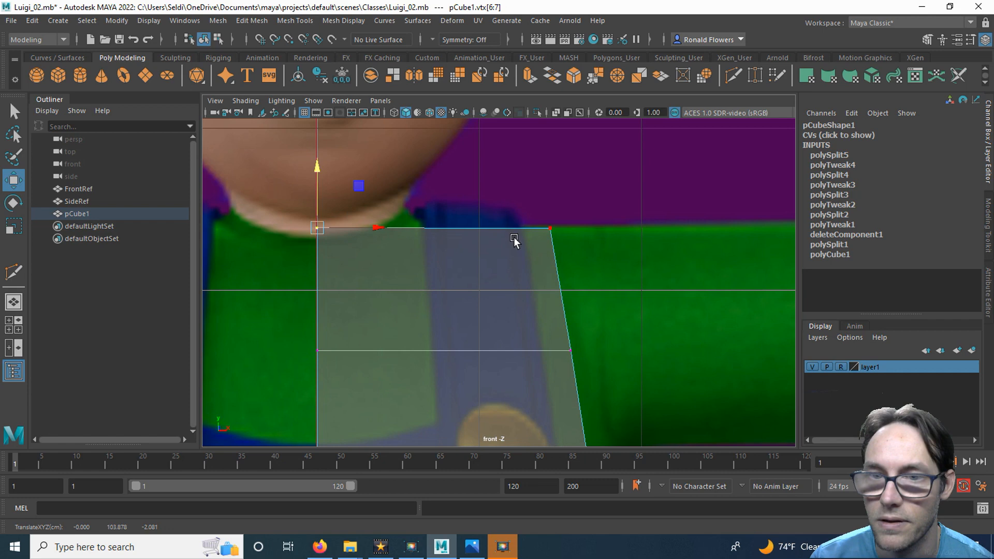
Lower the button-height chest loop's centre-line vertices in the front view until the loop runs level with its outer vertices
scroll(594, 335, down, 1)
alt+middle_drag(535, 370, 507, 205)
alt+middle_drag(497, 315, 373, 281)
drag(296, 159, 388, 253)
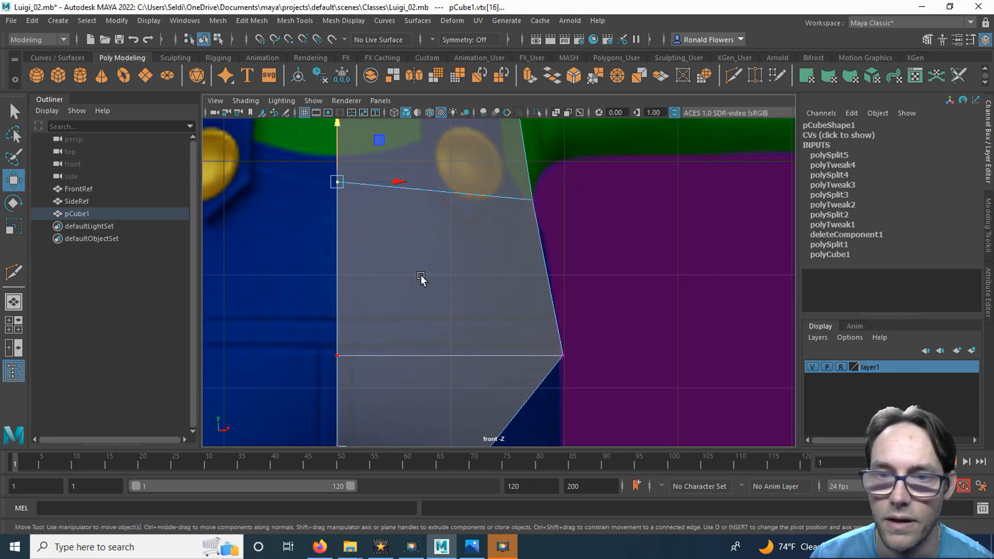
scroll(467, 290, down, 2)
alt+middle_drag(493, 269, 480, 296)
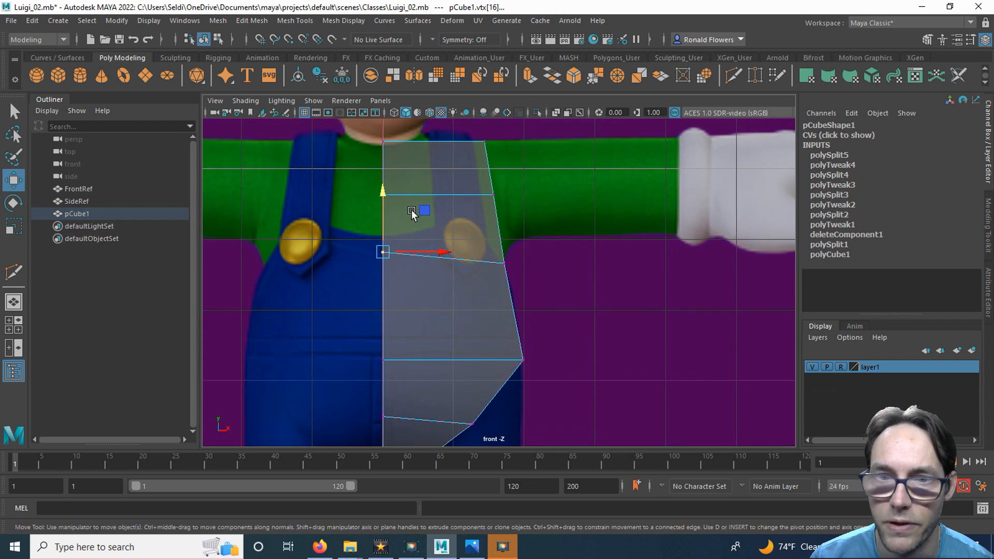
drag(444, 253, 396, 258)
middle_drag(389, 309, 385, 252)
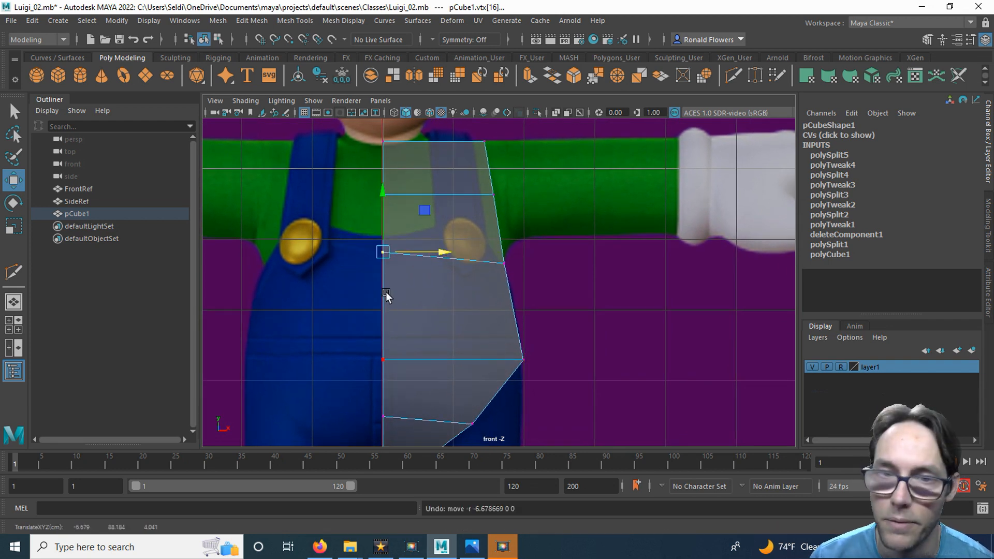
middle_drag(381, 186, 383, 204)
Lower the centre-line vertices of the hip loop below the waist to about the height of its outer vertices
alt+middle_drag(453, 348, 444, 270)
drag(355, 311, 411, 357)
drag(377, 278, 379, 288)
alt+middle_drag(409, 206, 412, 279)
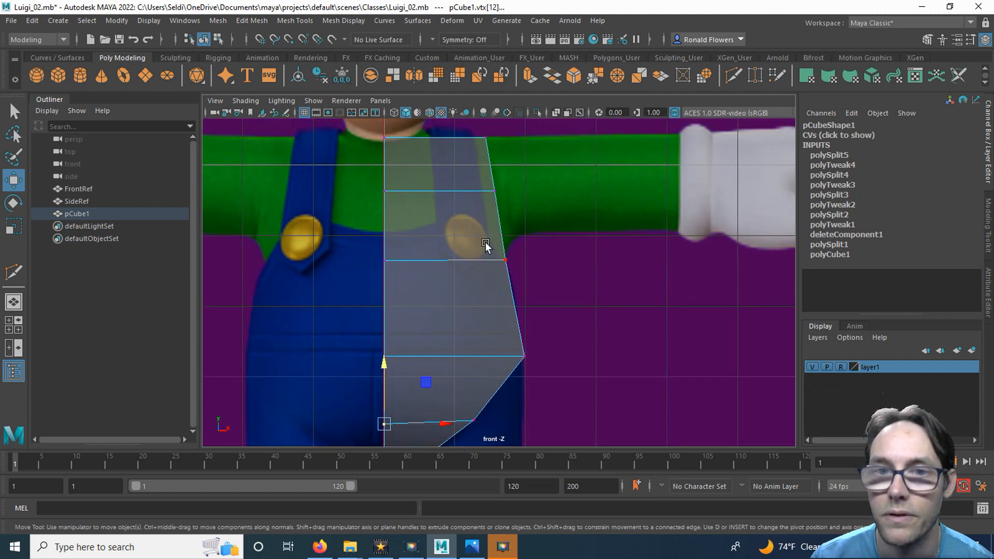
Examine the torso's shape from several angles in the perspective view and in the four-view layout with the side reference
key(space)
key(space)
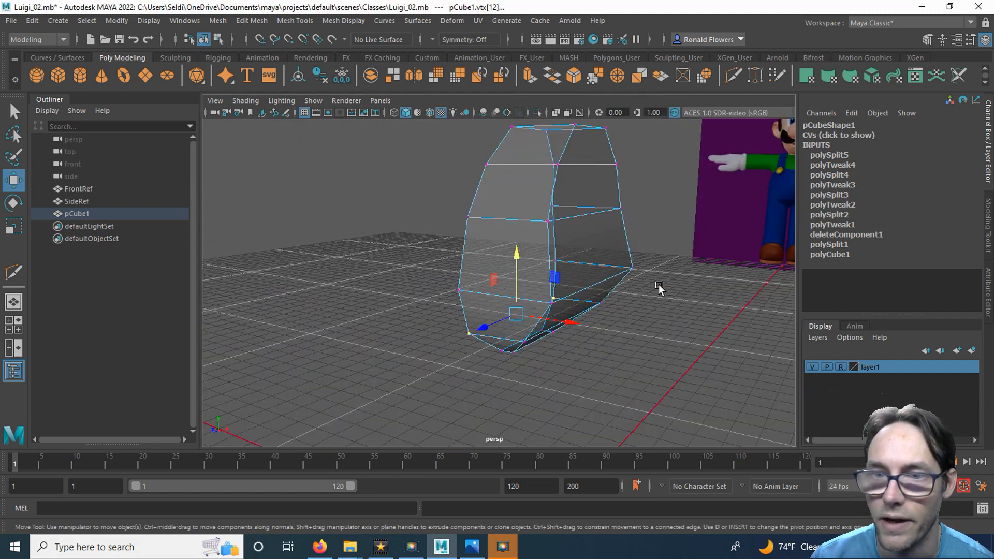
mouse_move(680, 290)
alt+mouse_down()
mouse_move(617, 317)
mouse_move(478, 323)
mouse_move(391, 302)
mouse_move(468, 304)
mouse_move(621, 266)
mouse_move(685, 268)
mouse_move(700, 298)
mouse_move(675, 297)
alt+mouse_up()
alt+drag(605, 311, 492, 261)
alt+drag(511, 302, 539, 290)
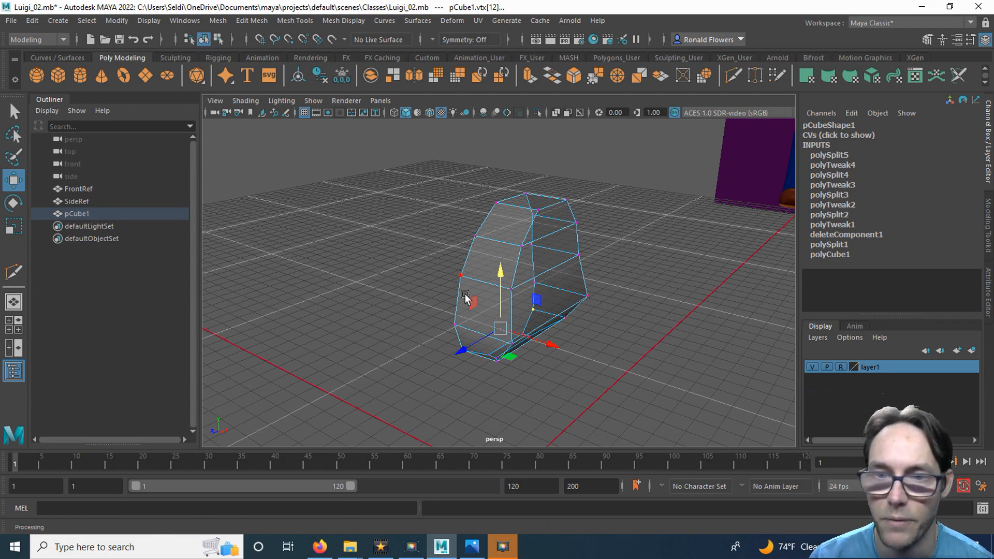
key(space)
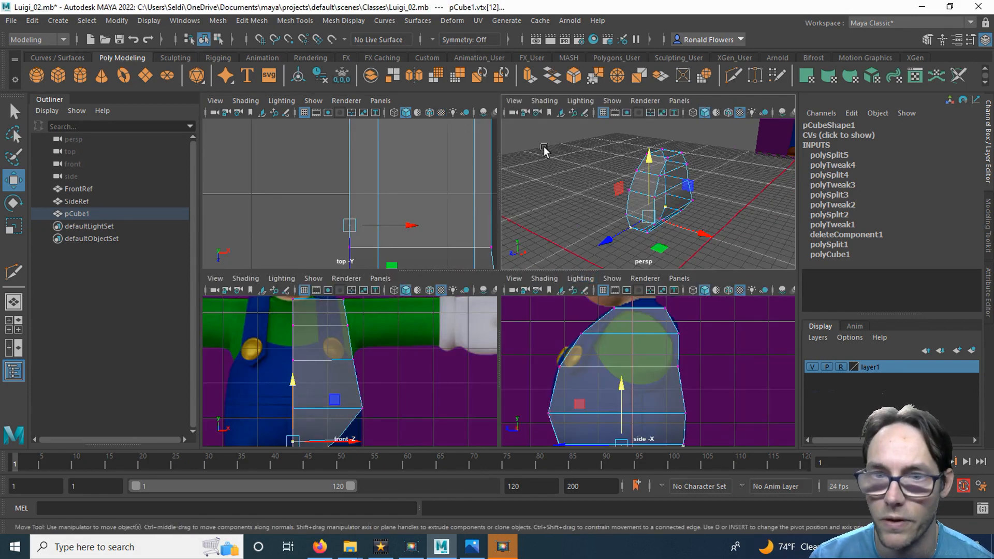
scroll(680, 223, up, 4)
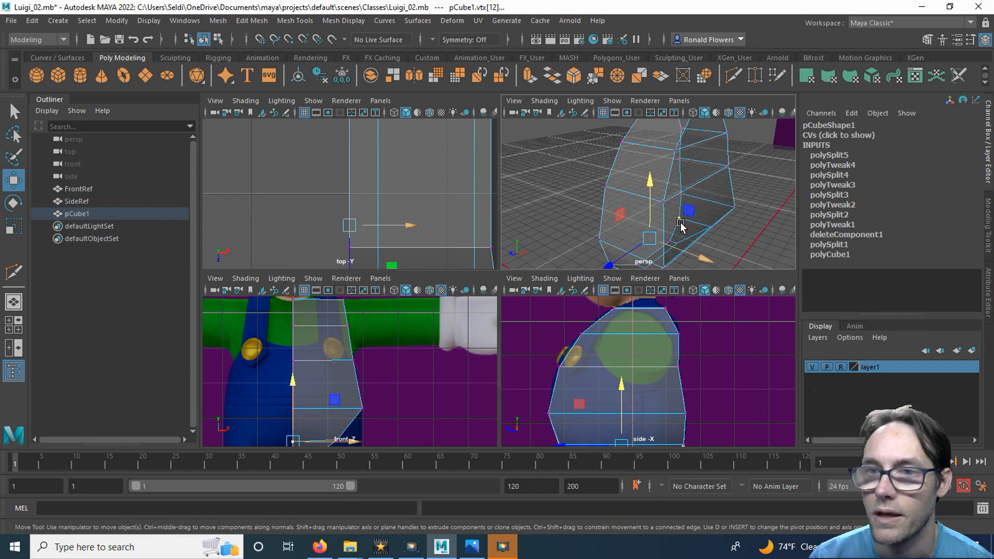
scroll(680, 223, down, 5)
alt+middle_drag(696, 207, 688, 211)
alt+right_drag(699, 176, 689, 214)
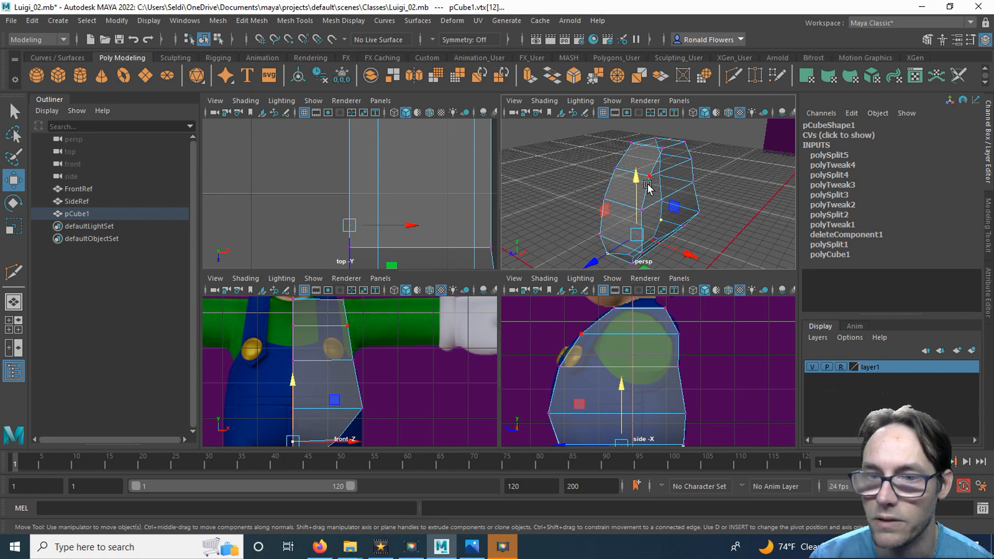
alt+middle_drag(593, 381, 592, 373)
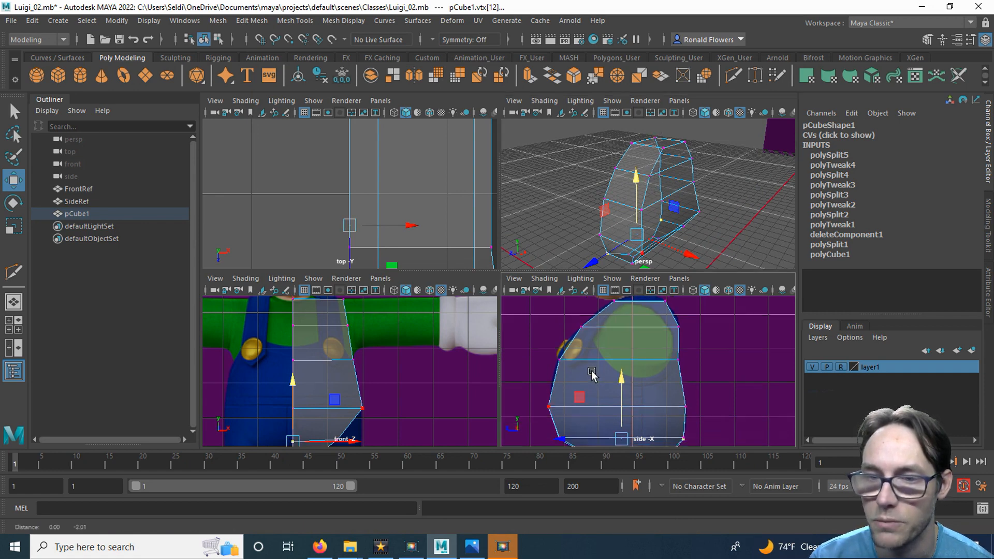
scroll(592, 373, down, 4)
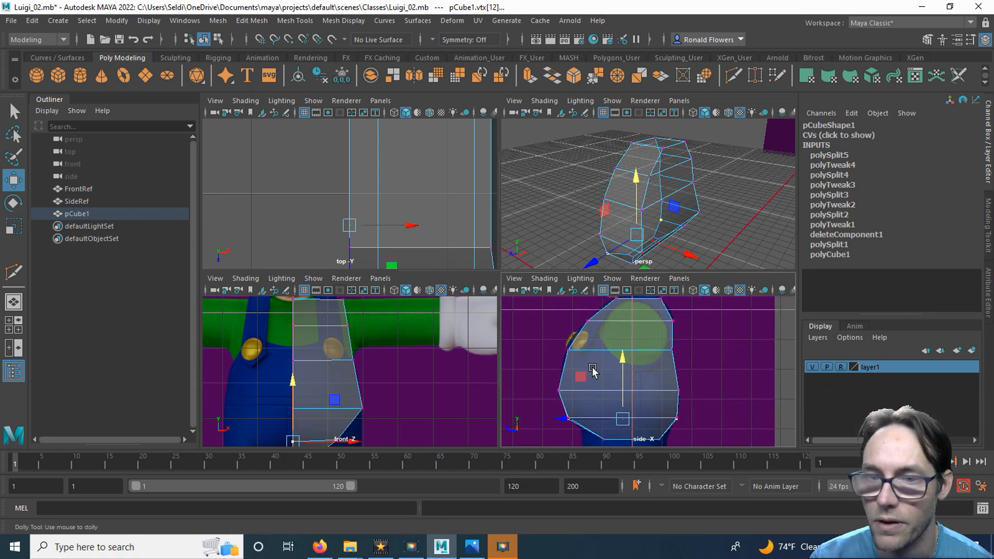
scroll(593, 371, down, 3)
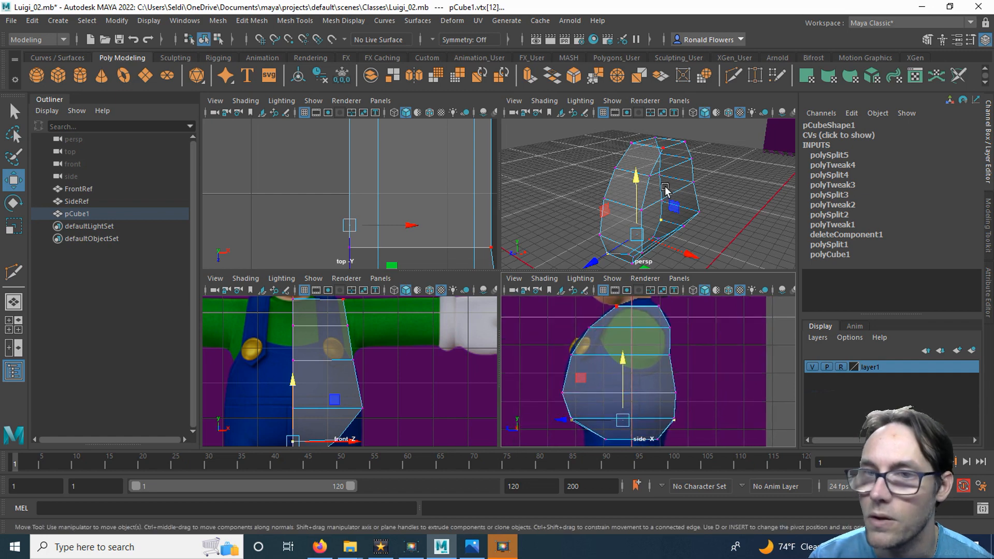
Move the front outer vertices of the top edge and upper chest loop backward, with the top one at Z about 2.6
key(q)
click(664, 154)
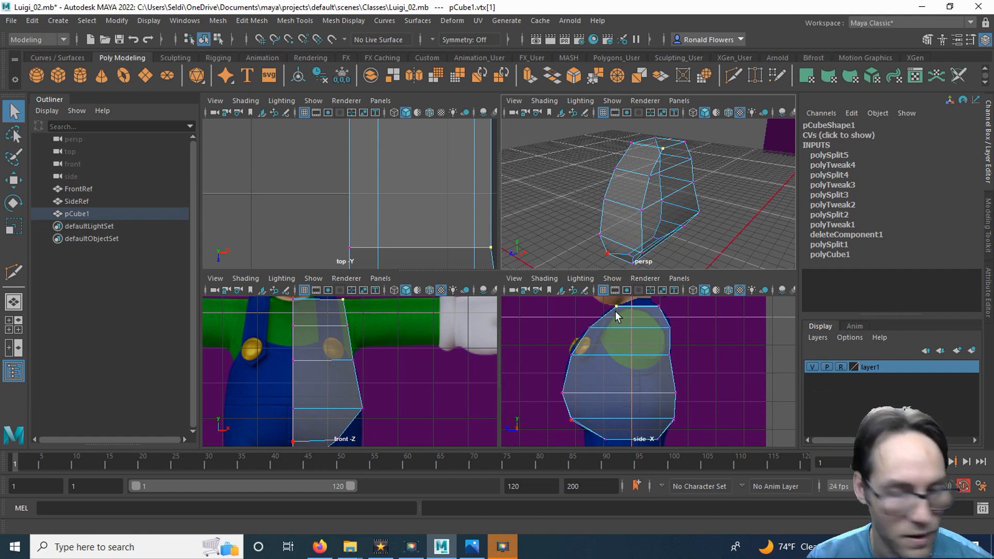
key(w)
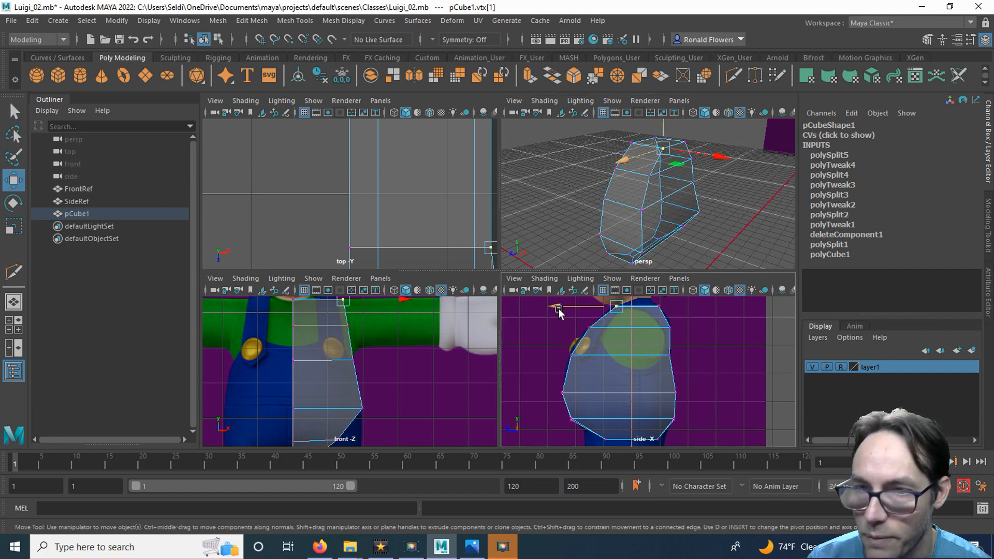
drag(559, 309, 573, 307)
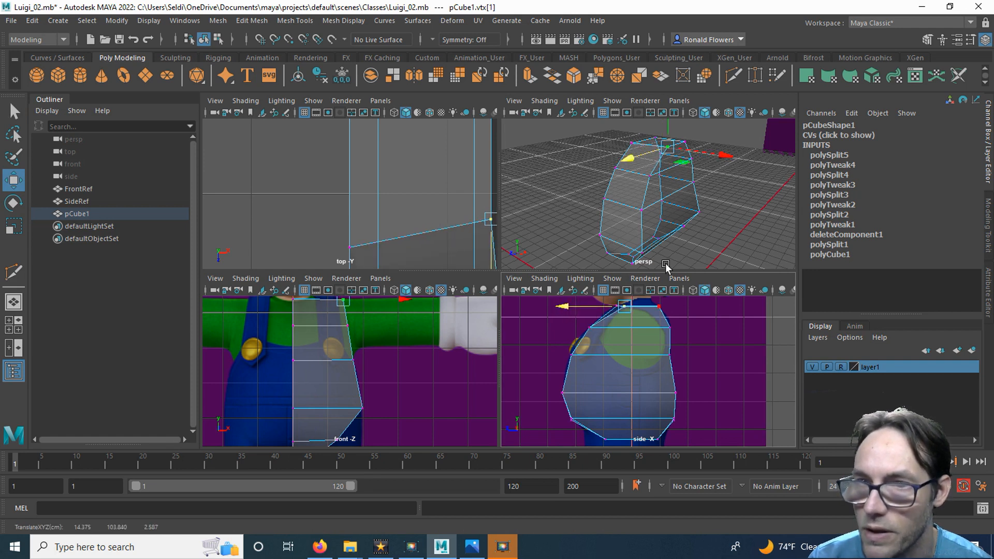
key(Right)
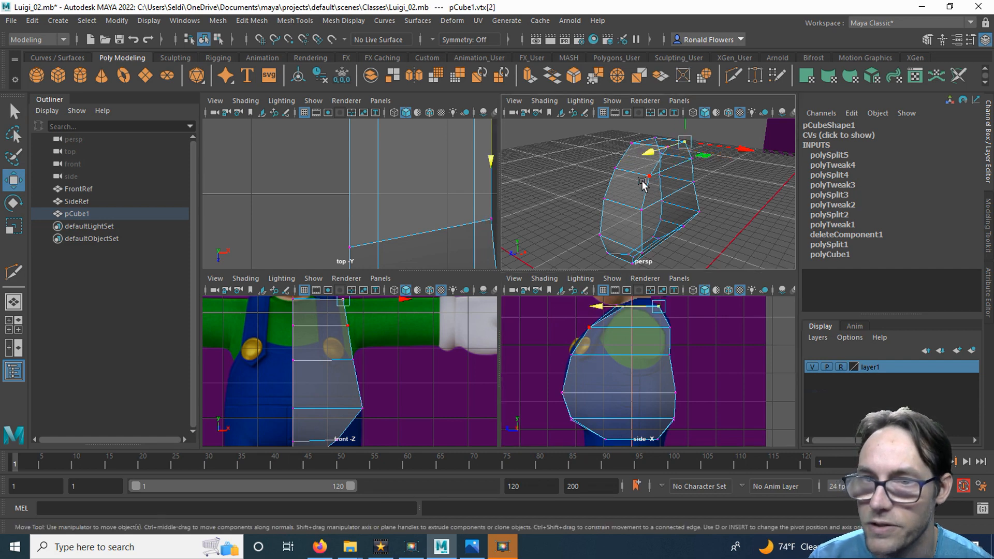
click(645, 177)
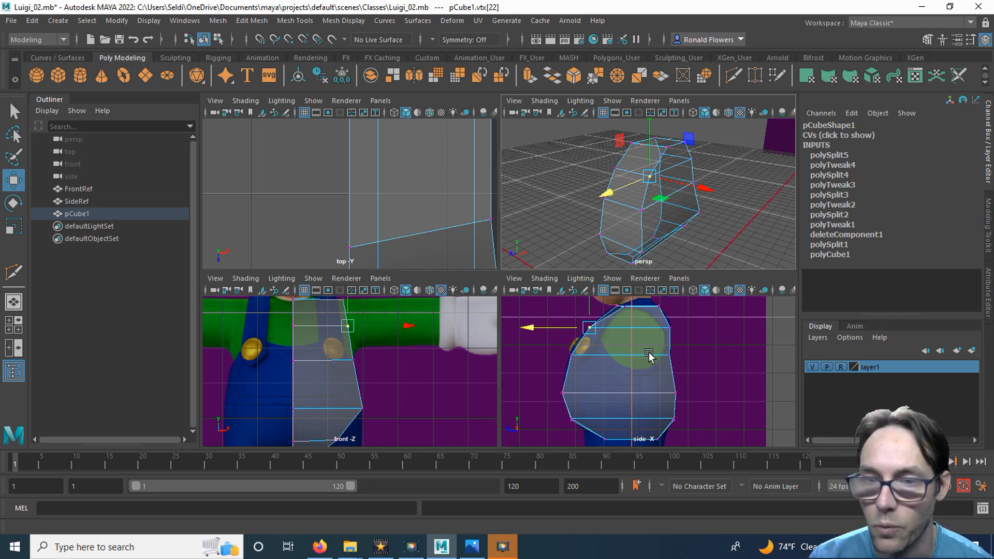
drag(529, 329, 543, 328)
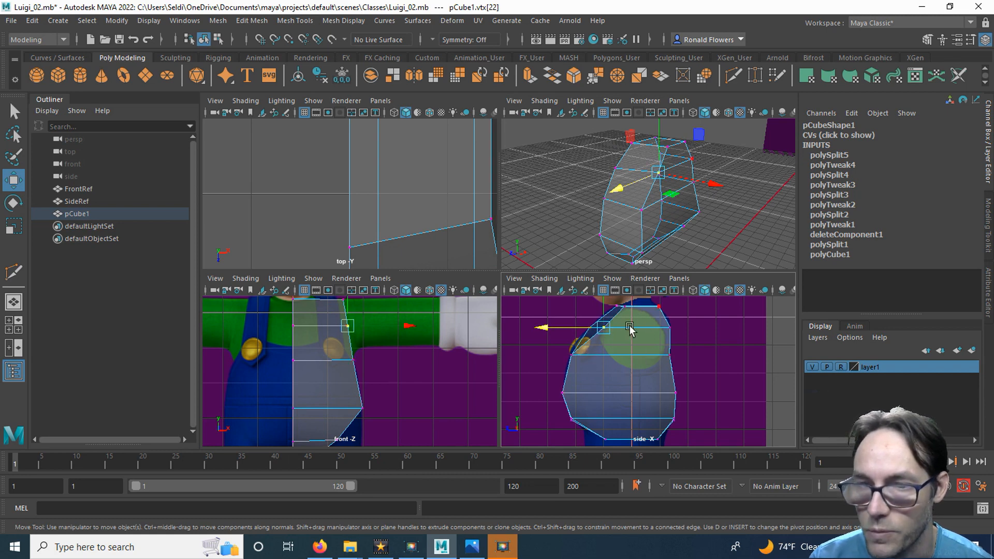
Move the front outer vertices of the button-height and waist loops backward in the side view, with the button-height one at Z about 9.4
click(572, 355)
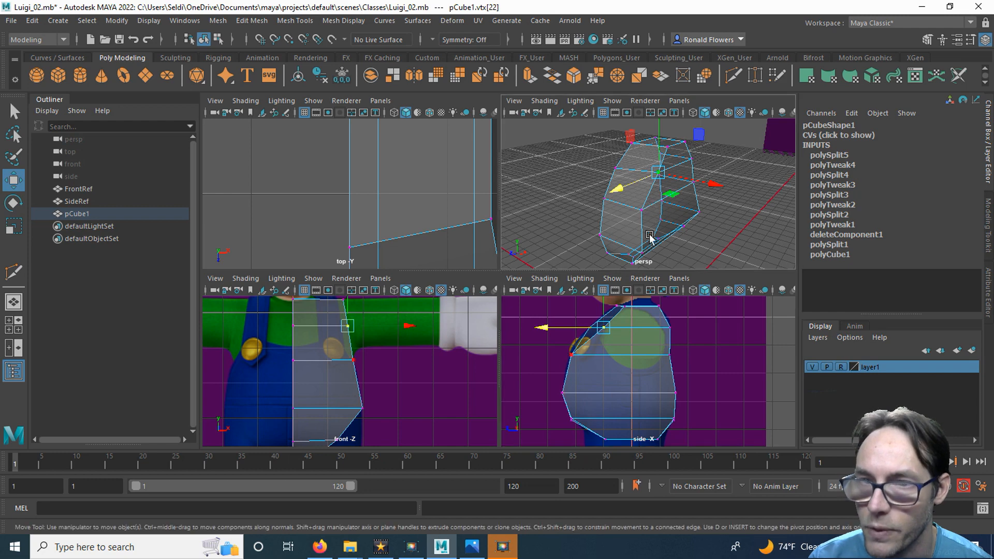
click(633, 212)
drag(522, 355, 548, 360)
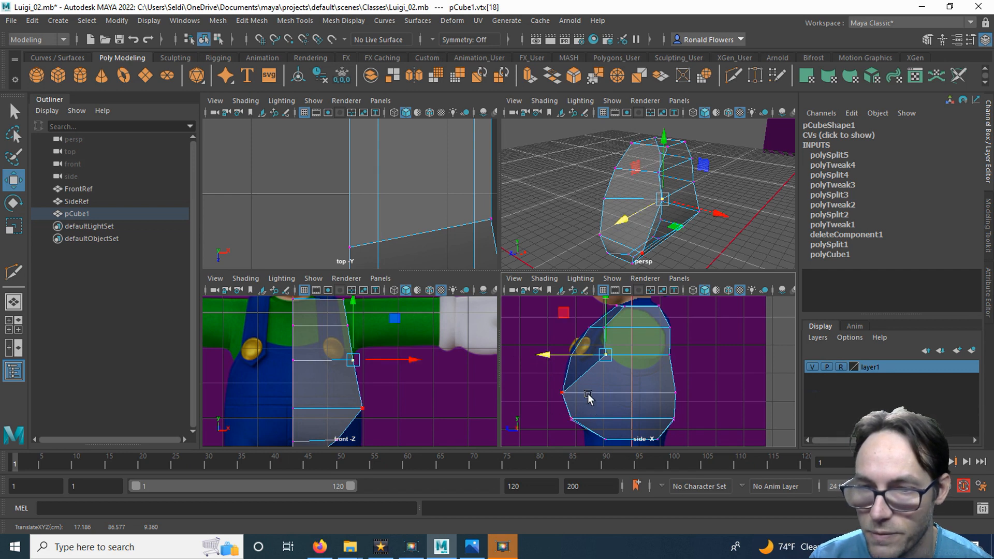
click(563, 393)
mouse_move(550, 395)
mouse_down()
mouse_move(530, 395)
mouse_move(560, 394)
mouse_up()
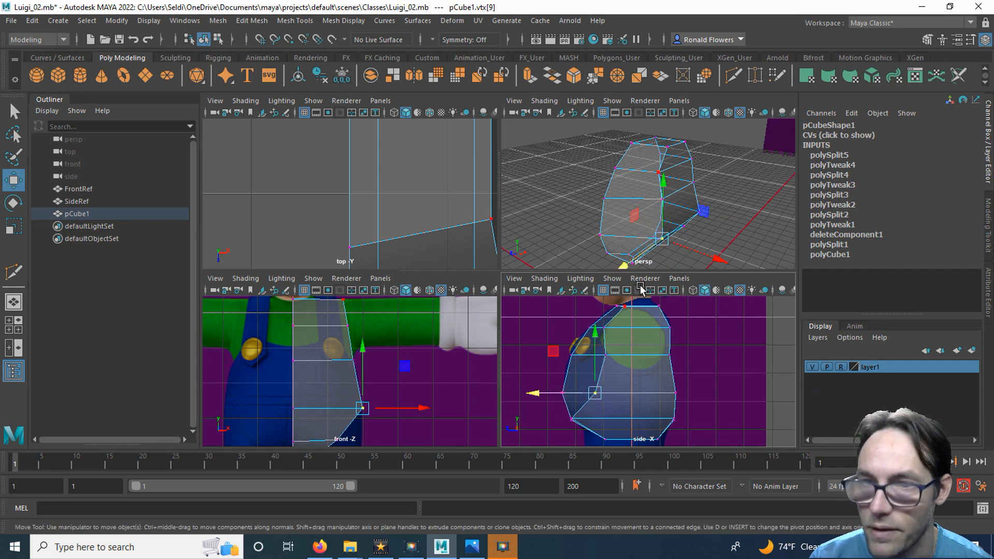
Move the front outer vertices of the hip loop and bottom edge backward, to Z about 13.1 and 5.0
alt+drag(614, 223, 587, 199)
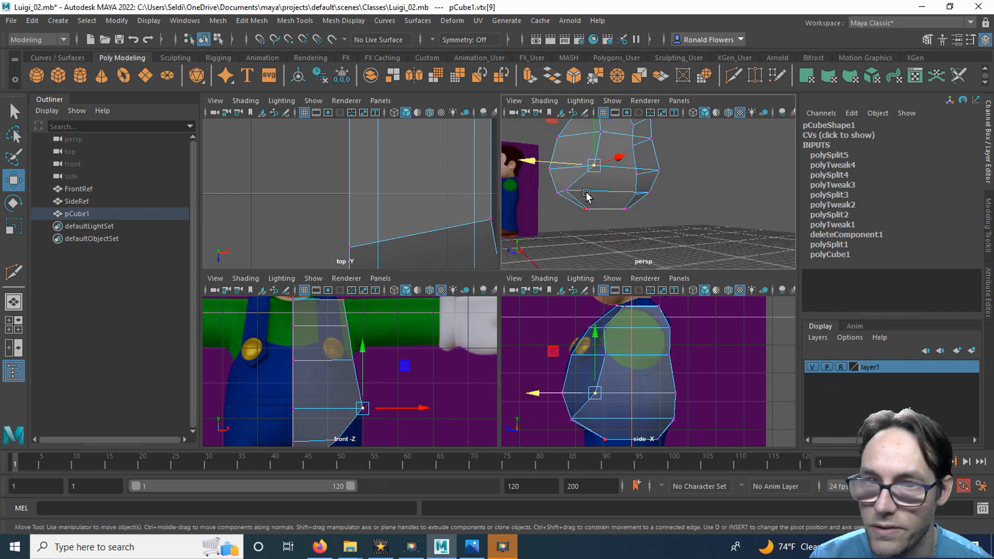
click(586, 191)
drag(516, 421, 541, 418)
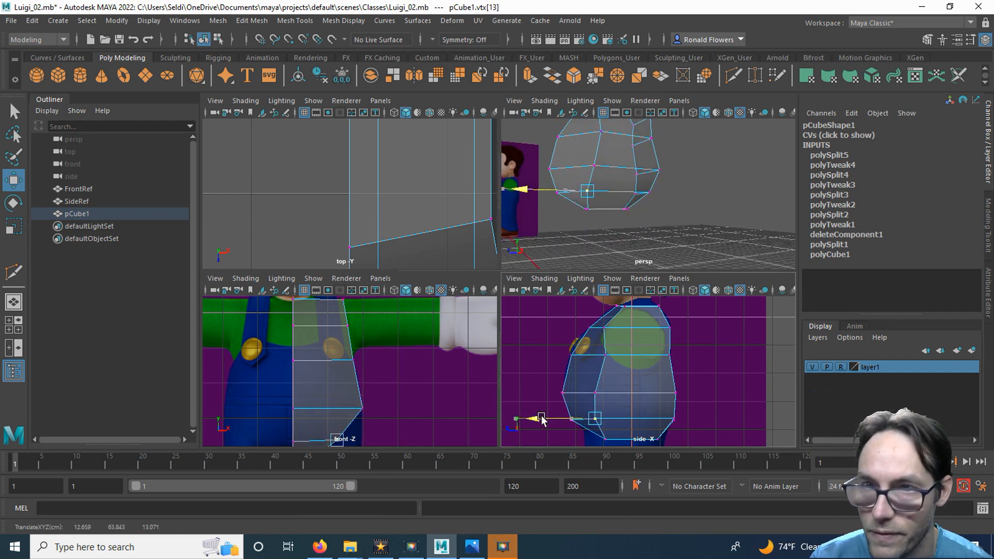
alt+drag(655, 233, 686, 204)
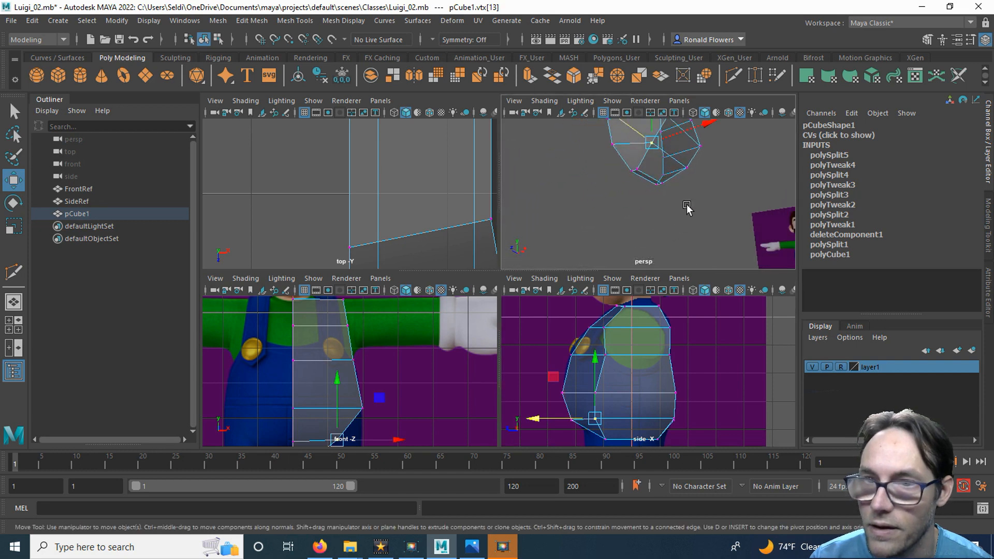
click(636, 169)
mouse_move(561, 442)
mouse_down()
mouse_move(543, 442)
mouse_move(555, 444)
mouse_up()
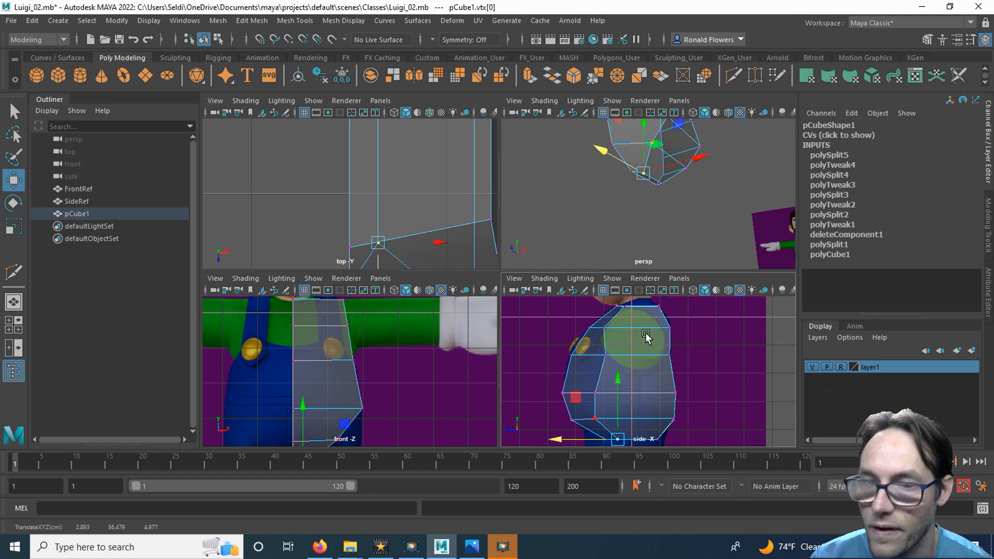
Move the top edge's back outer vertex forward in the side view, to Z about -5.5
alt+drag(693, 213, 607, 249)
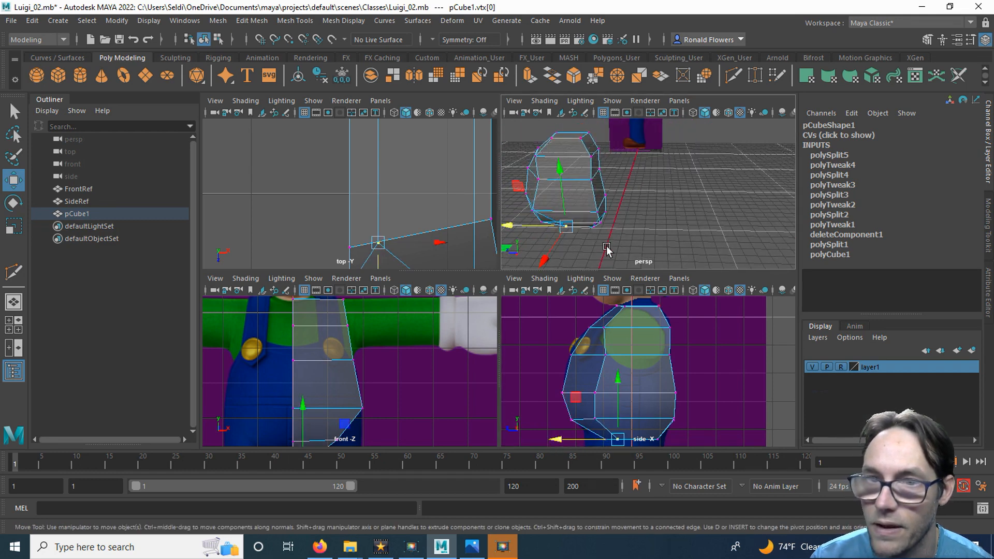
click(581, 138)
scroll(663, 352, up, 5)
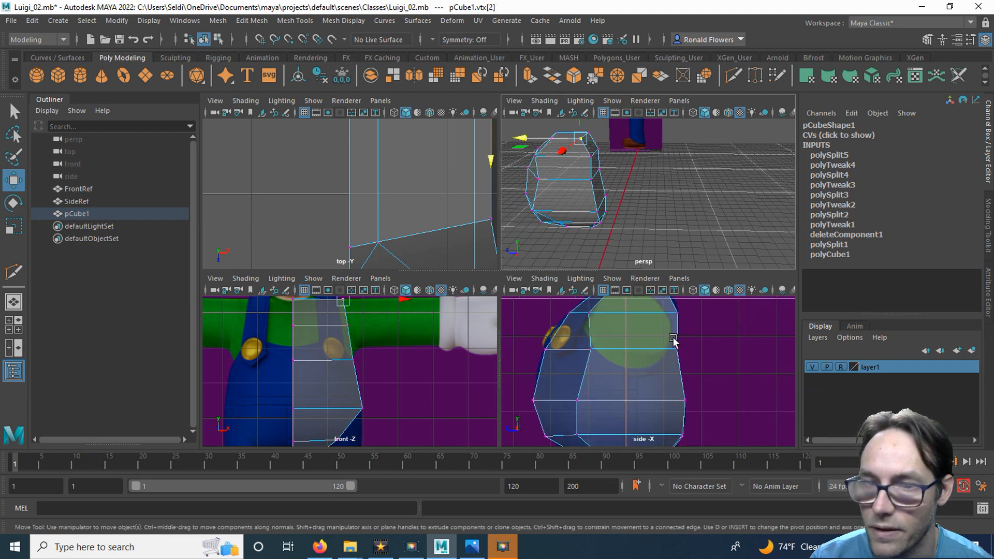
alt+middle_drag(634, 355, 637, 397)
drag(622, 345, 594, 351)
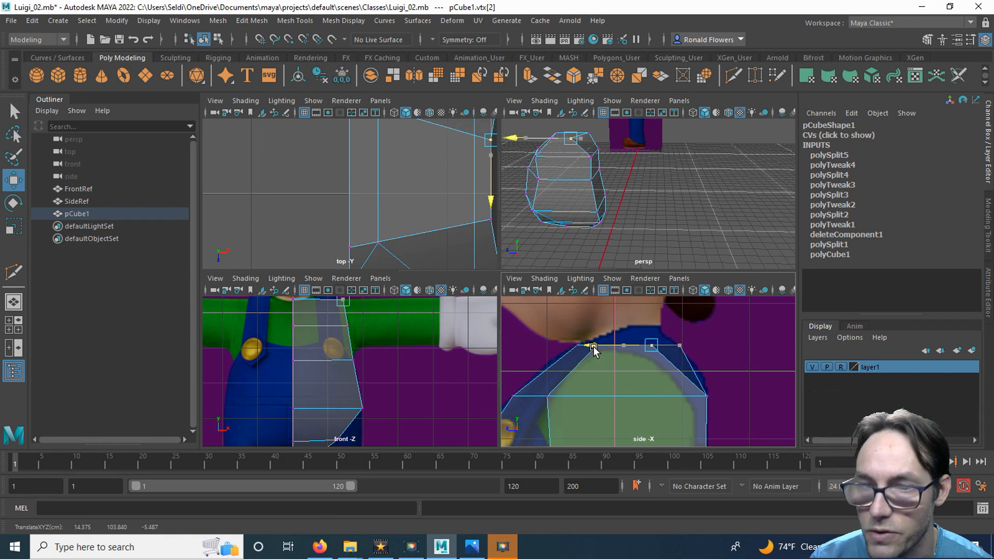
Move the upper chest loop's back outer vertex forward in the side view to round the shoulder blade area
alt+middle_drag(683, 404, 665, 339)
click(585, 155)
alt+drag(596, 158, 694, 189)
drag(642, 340, 617, 336)
Move the button-height chest loop's back outer vertex slightly forward in the side view
scroll(661, 367, down, 2)
mouse_move(716, 383)
alt+middle_down()
mouse_move(719, 399)
mouse_move(715, 364)
alt+middle_up()
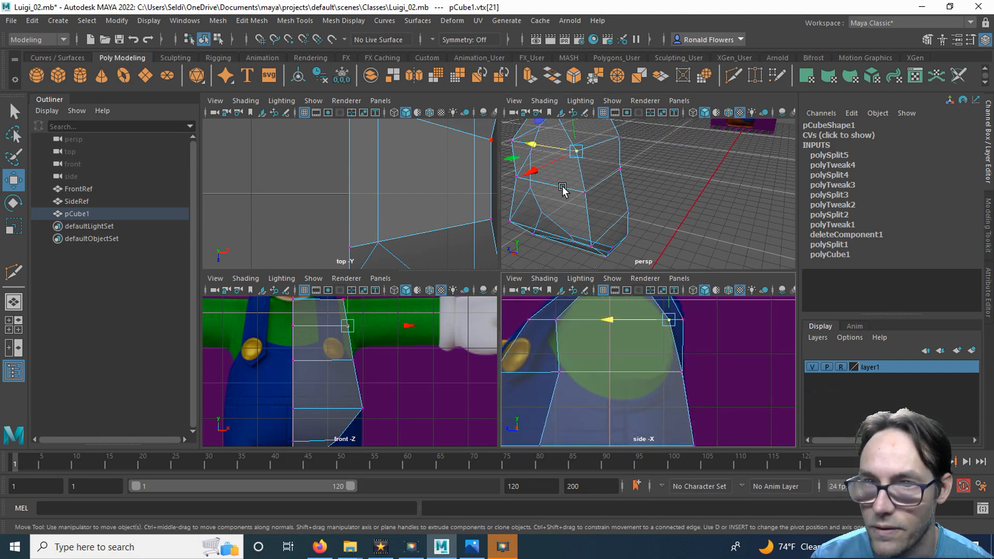
click(582, 191)
click(623, 377)
drag(623, 376, 616, 377)
alt+middle_drag(616, 377, 628, 346)
Move the back outer vertices of the belly loop and hip loop slightly forward in the side view
alt+drag(605, 240, 728, 204)
click(723, 197)
drag(640, 374, 628, 374)
click(694, 226)
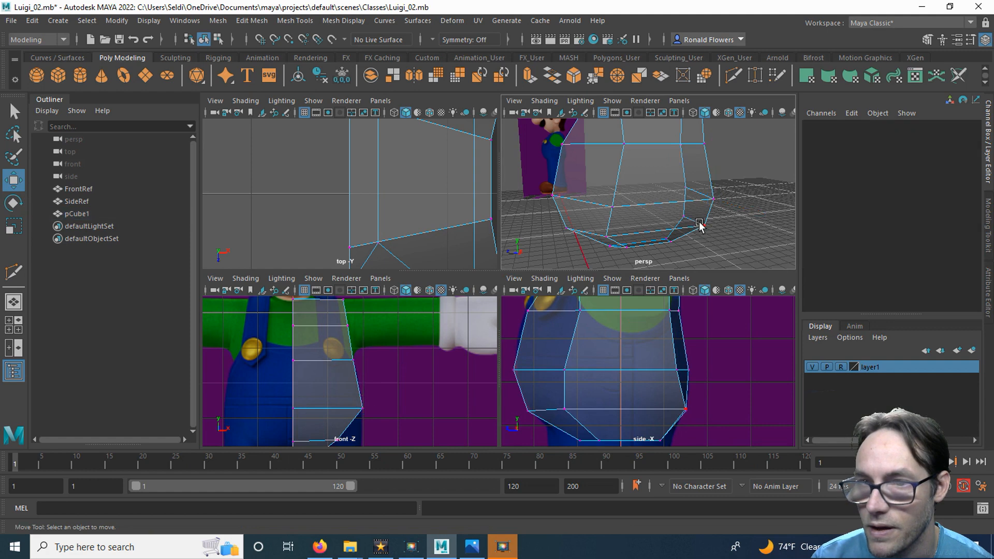
click(699, 226)
drag(647, 409, 634, 409)
Move the bottom edge's back outer vertex slightly forward in the side view
click(672, 246)
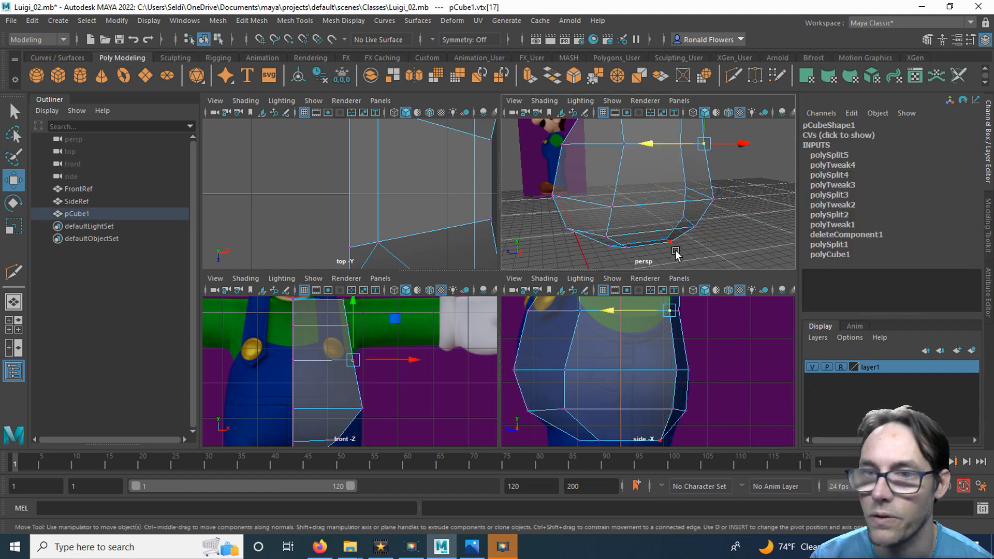
click(671, 241)
drag(609, 443, 604, 443)
click(607, 429)
alt+drag(720, 244, 725, 188)
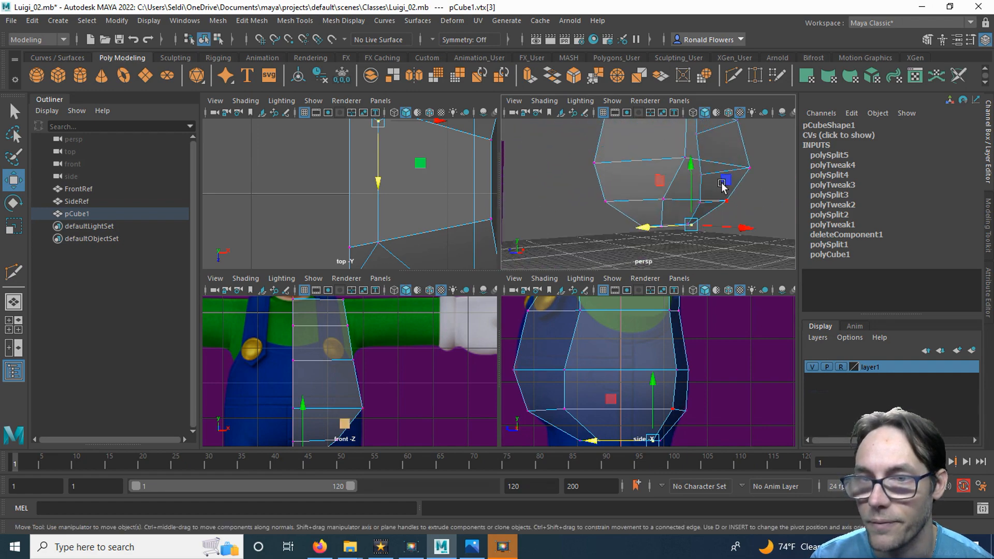
Insert a vertical edge loop with Multi-Cut midway between the centre edge and outer corner, running around the front and back
key(space)
scroll(679, 323, down, 5)
alt+drag(626, 316, 603, 346)
alt+right_drag(604, 346, 617, 327)
alt+drag(617, 328, 545, 260)
alt+drag(459, 312, 526, 288)
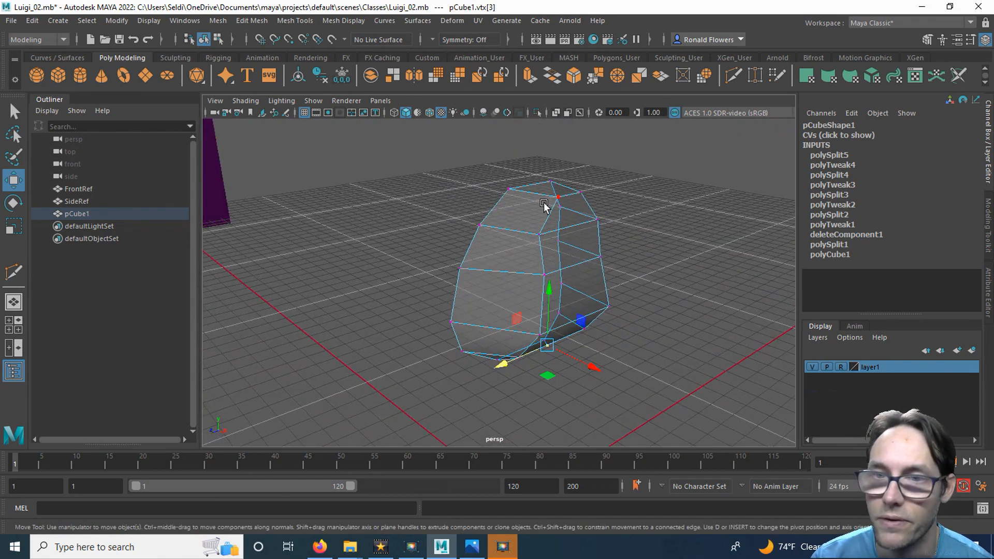
click(734, 75)
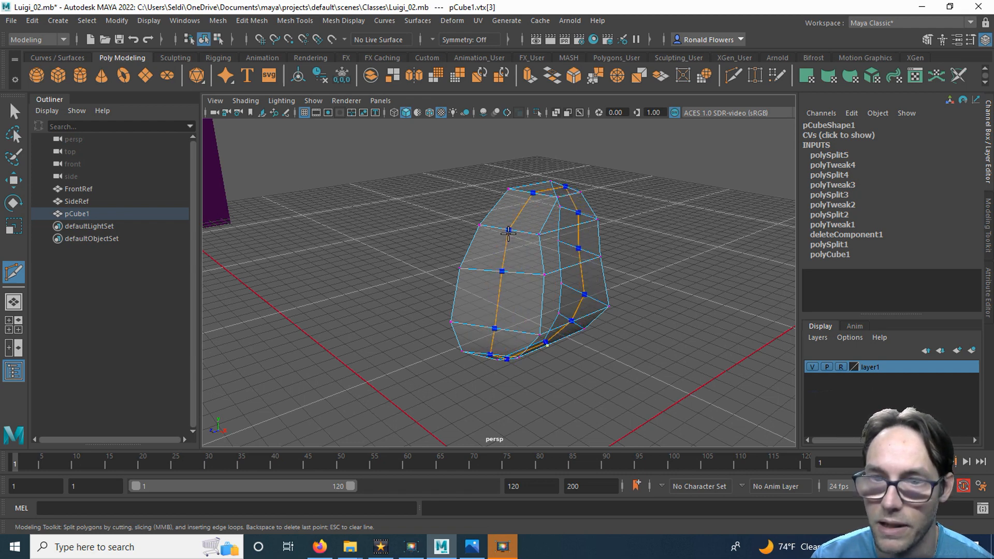
alt+drag(515, 237, 442, 289)
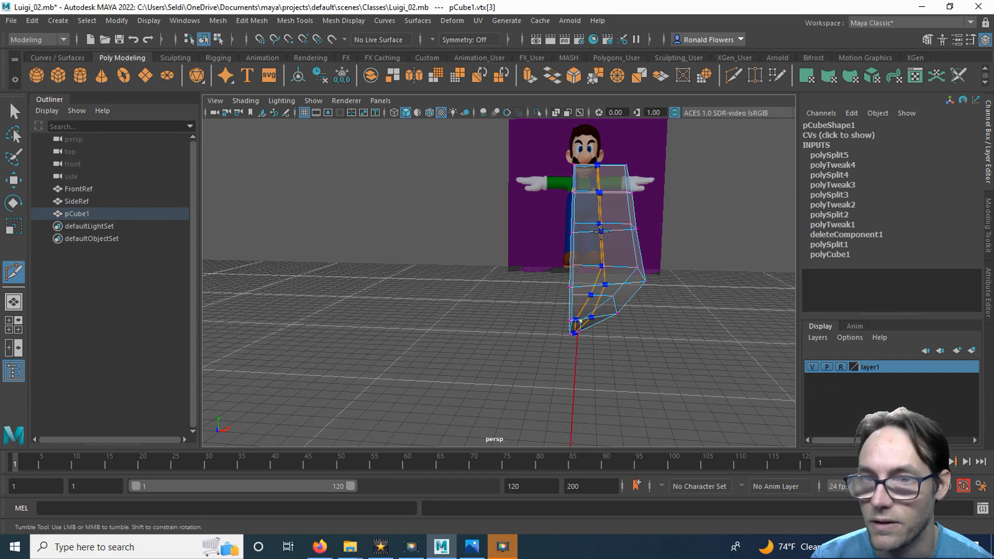
click(666, 300)
alt+drag(666, 300, 611, 307)
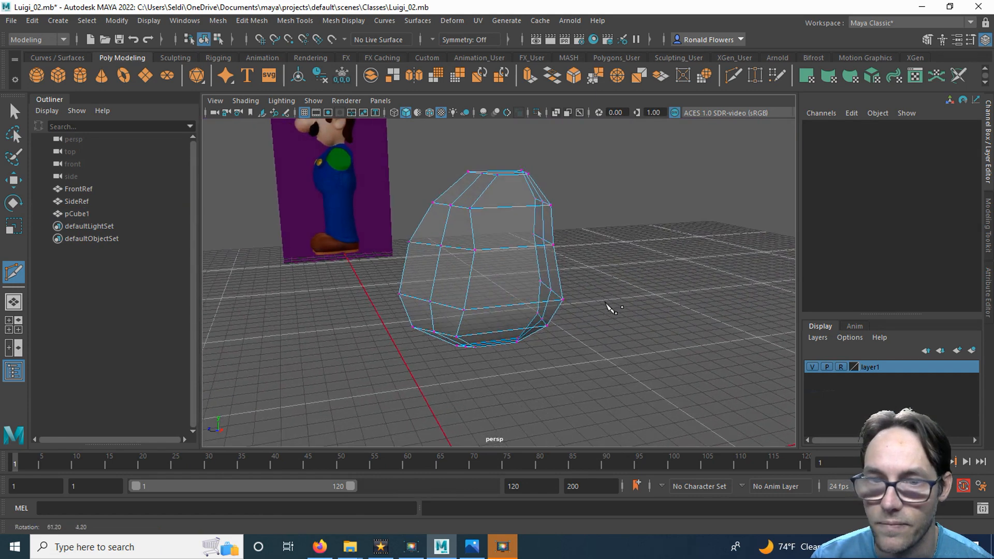
key(q)
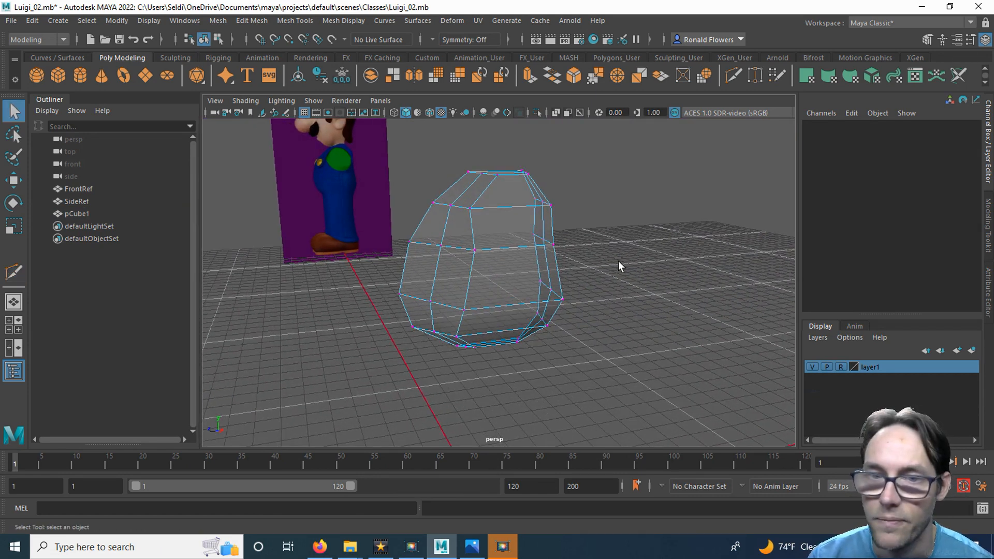
Move the new loop's front vertices on the button-height and upper chest loops forward to round the chest
scroll(592, 288, up, 3)
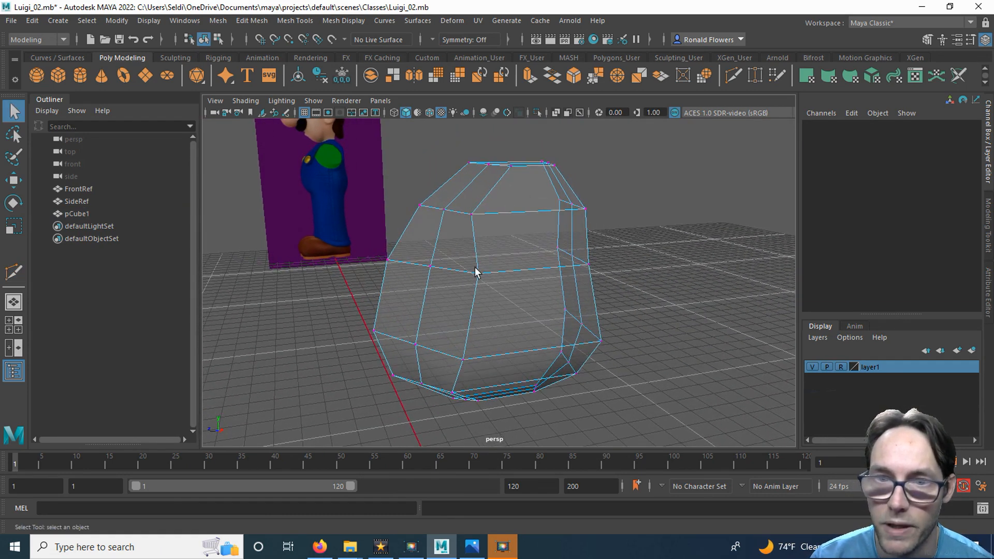
click(438, 264)
key(w)
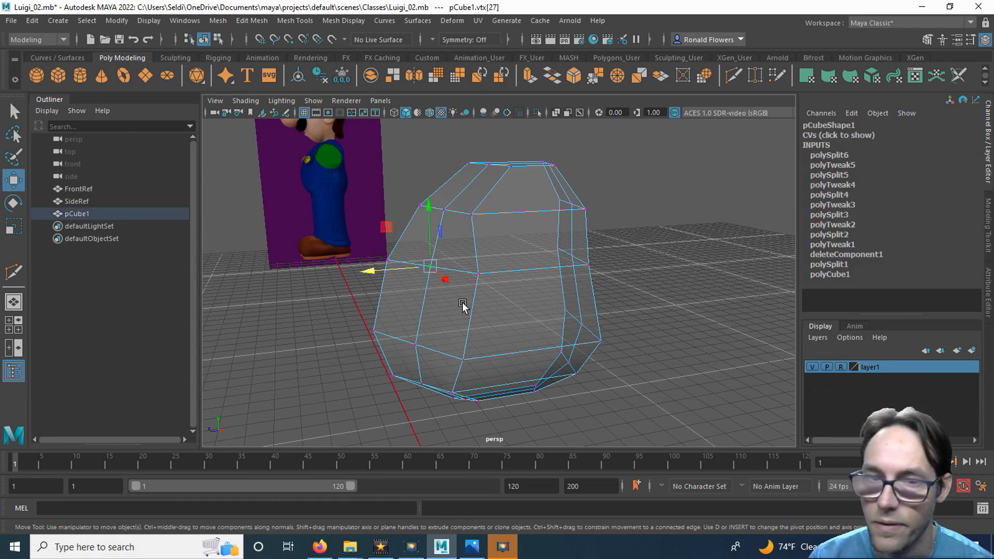
drag(391, 268, 369, 268)
click(442, 210)
drag(409, 213, 394, 212)
click(411, 268)
drag(362, 273, 365, 271)
Move the new loop's front vertices on the belly and hip loops forward to round the stomach
click(416, 344)
drag(384, 348, 374, 350)
alt+drag(481, 344, 523, 363)
click(440, 292)
alt+middle_drag(524, 362, 525, 271)
drag(378, 326, 371, 327)
Adjust the front outer vertices of the hip loop and bottom edge along Z
alt+drag(505, 317, 498, 267)
click(490, 252)
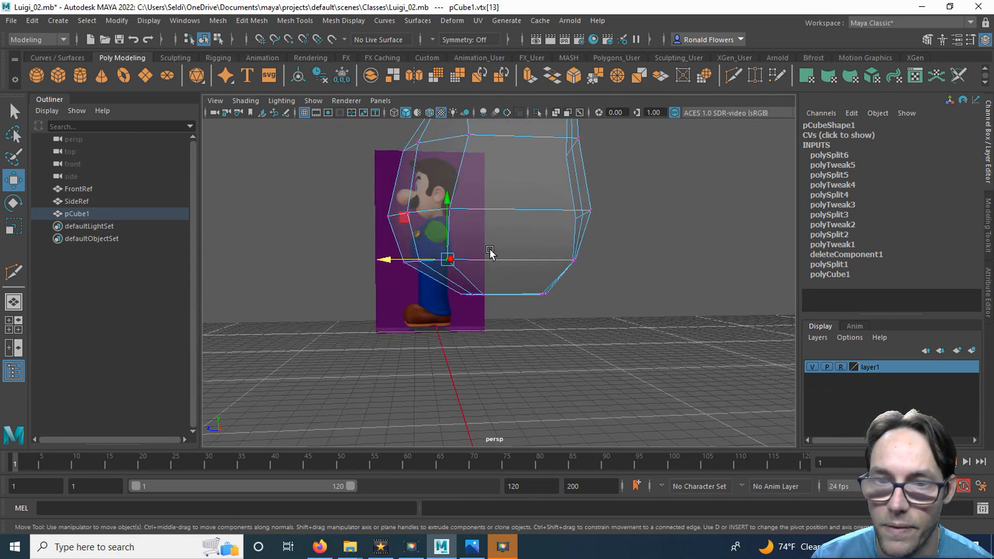
drag(397, 258, 432, 284)
click(484, 294)
alt+drag(453, 281, 431, 249)
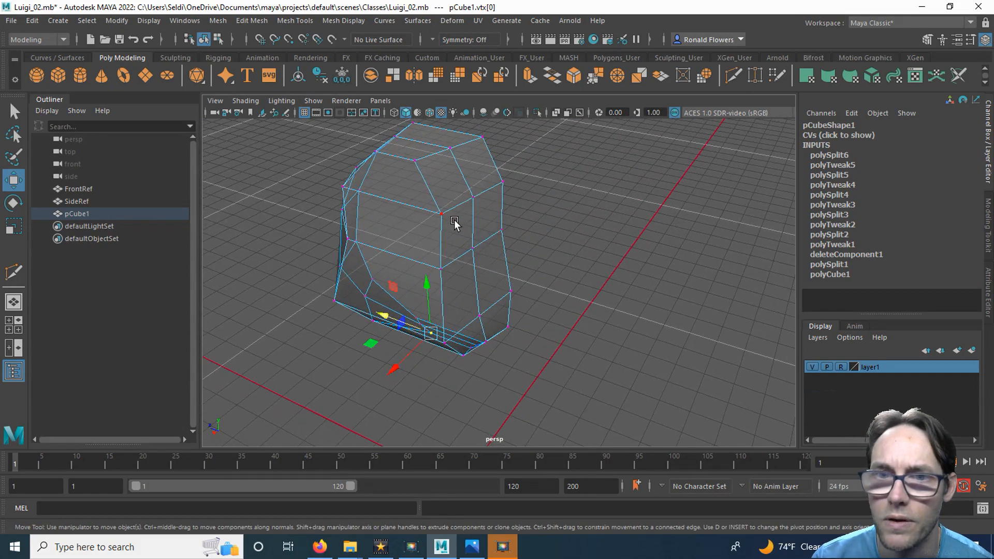
Move the new loop's upper chest back vertex backward to Z about -13.8 and adjust its button-height back vertex along Z
mouse_move(469, 205)
alt+mouse_down()
mouse_move(493, 253)
mouse_move(471, 211)
alt+mouse_up()
click(474, 209)
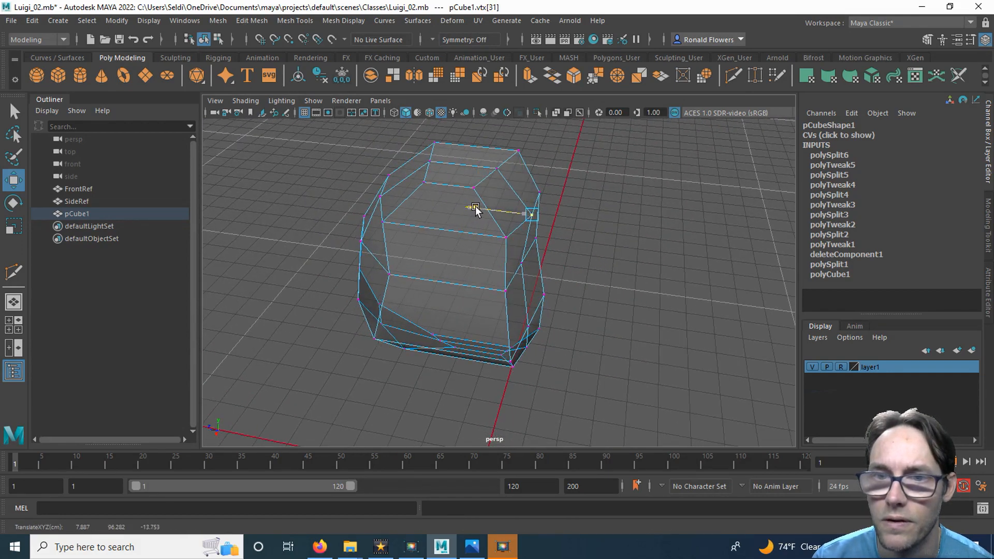
click(522, 267)
drag(490, 256, 486, 254)
Move the new loop's belly back vertex backward to Z about -15.3 and adjust its hip back vertex
mouse_move(486, 254)
alt+mouse_down()
mouse_move(484, 244)
mouse_move(471, 251)
mouse_move(458, 273)
mouse_move(473, 268)
mouse_move(491, 309)
mouse_move(501, 247)
alt+mouse_up()
click(501, 245)
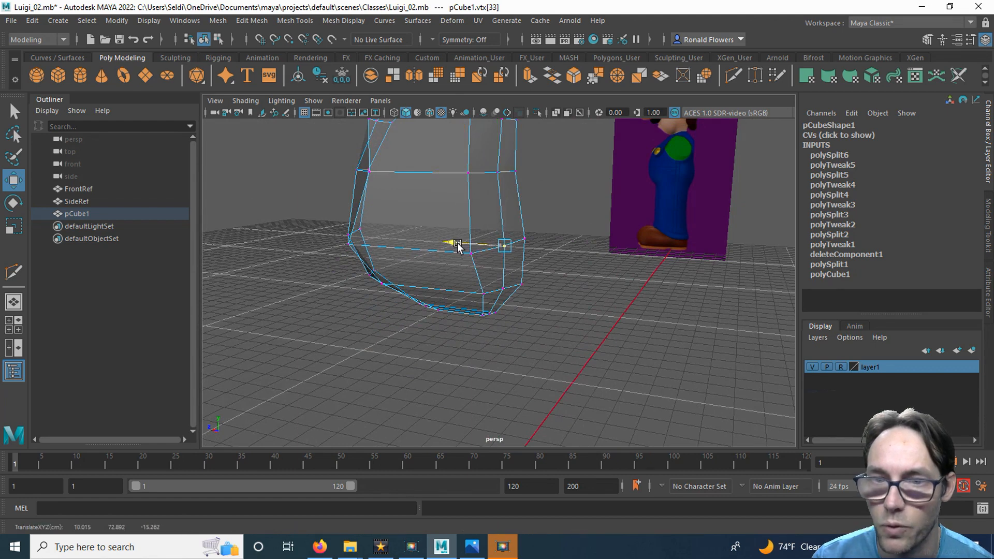
alt+drag(450, 269, 502, 204)
click(518, 214)
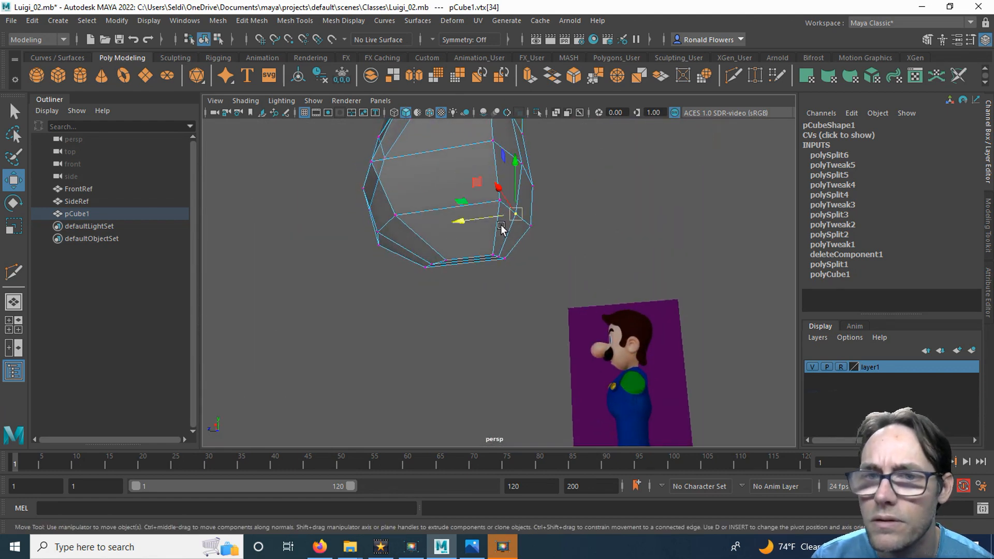
Move the back outer vertices of the bottom edge and belly loop forward, to Z about -6.1 and -11.8
click(479, 243)
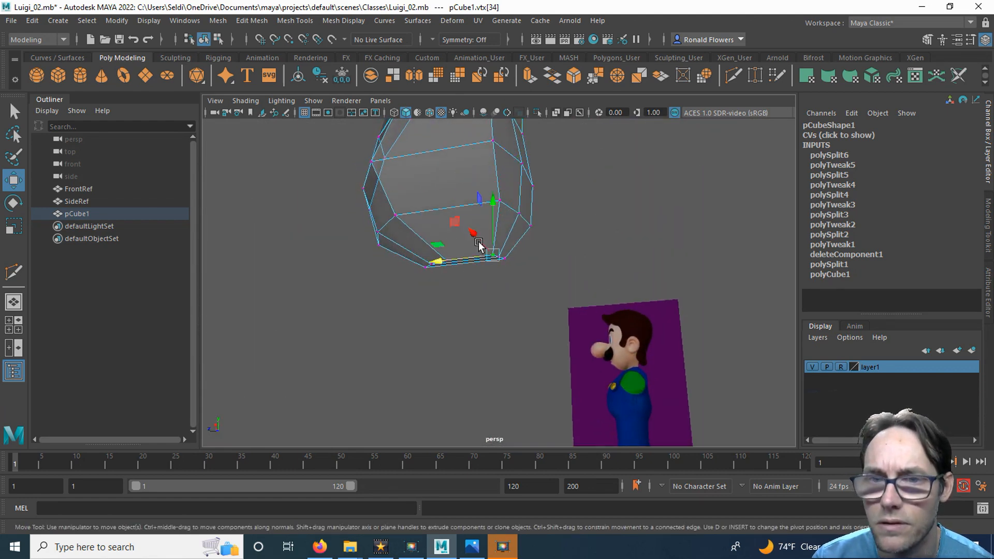
drag(446, 265, 441, 262)
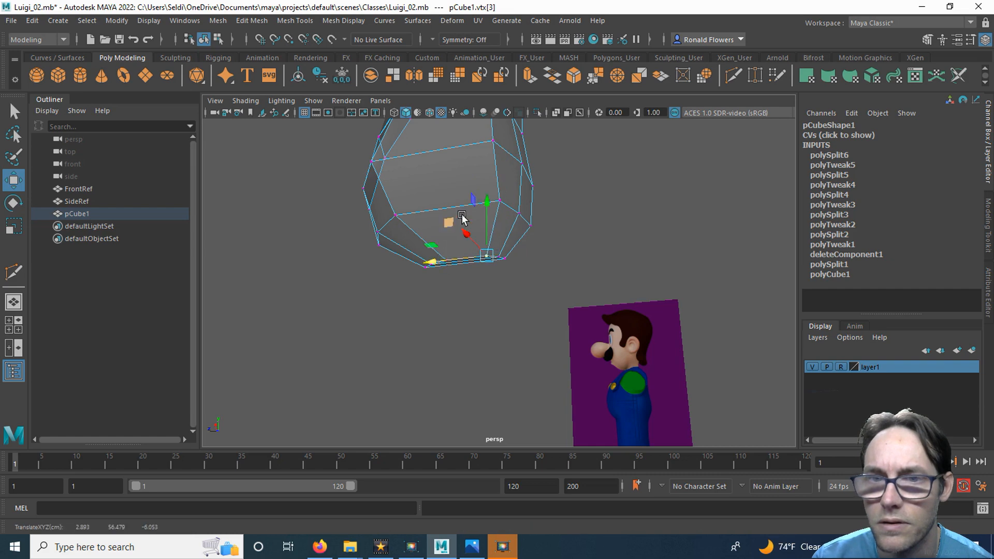
click(495, 200)
alt+drag(440, 195, 474, 306)
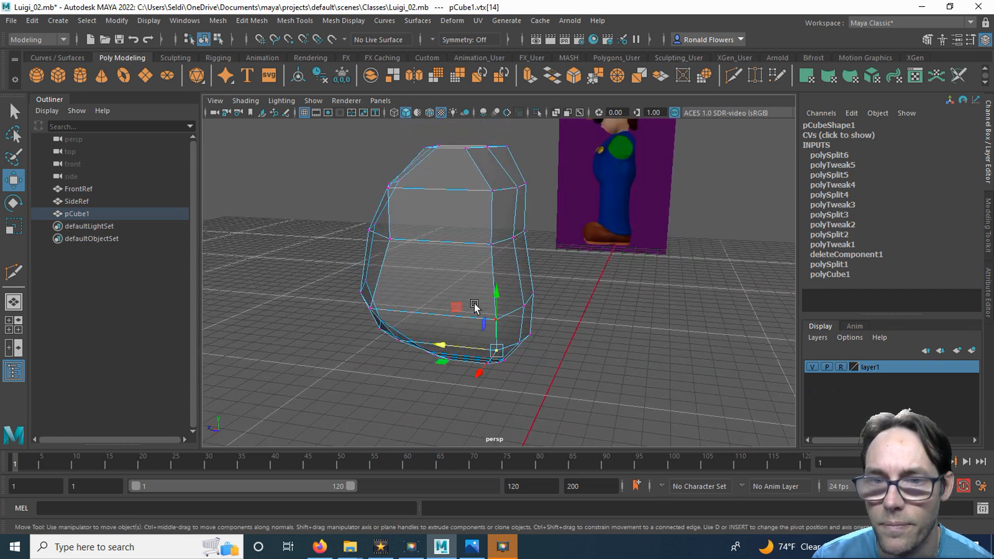
click(495, 319)
drag(440, 312, 435, 313)
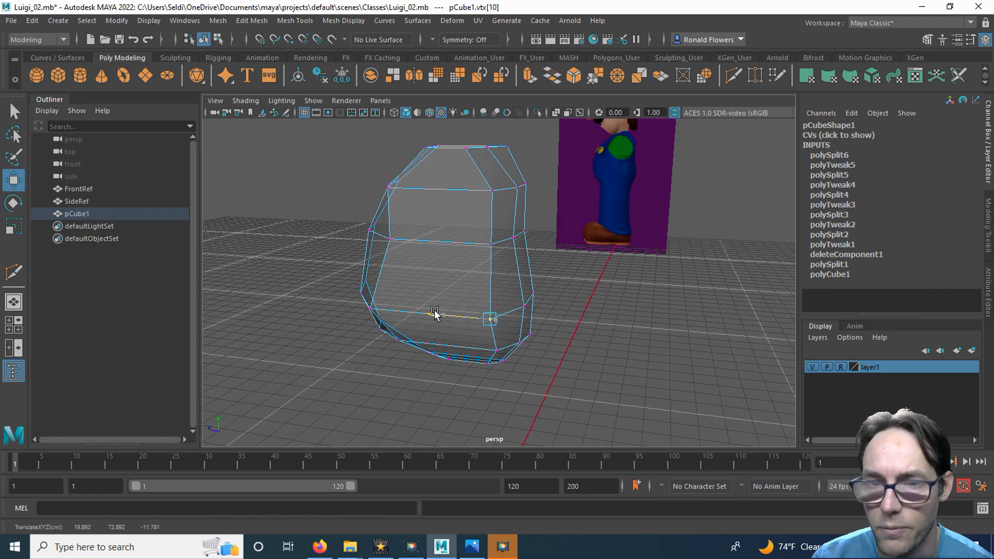
Insert a vertical edge loop with Multi-Cut down the middle of the torso's outer side
alt+drag(634, 280, 534, 298)
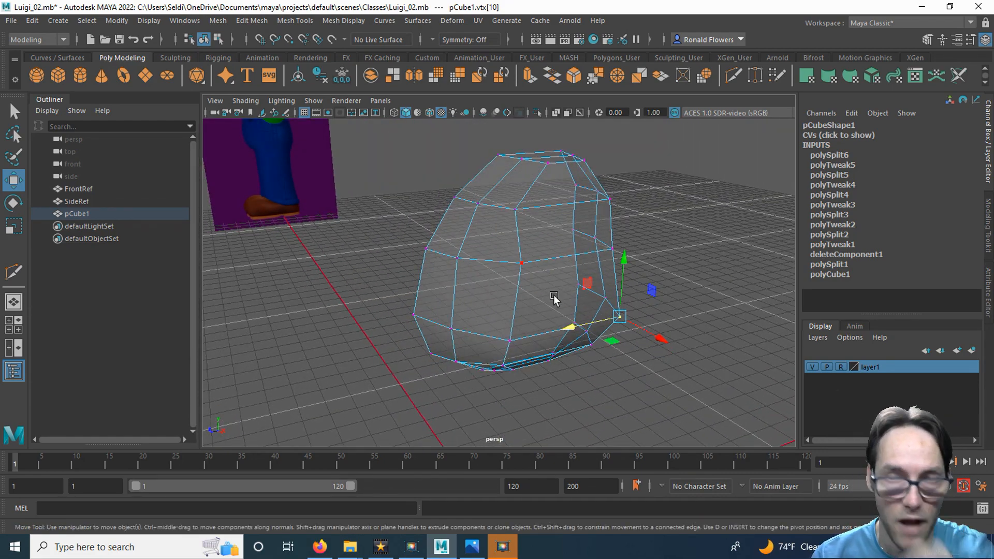
scroll(702, 247, down, 2)
alt+drag(667, 279, 613, 280)
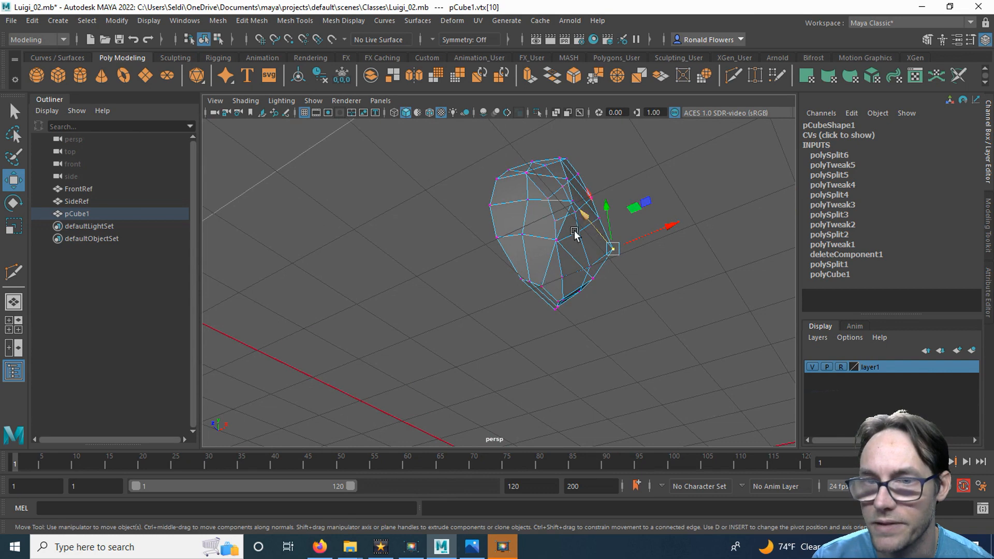
alt+drag(545, 256, 483, 305)
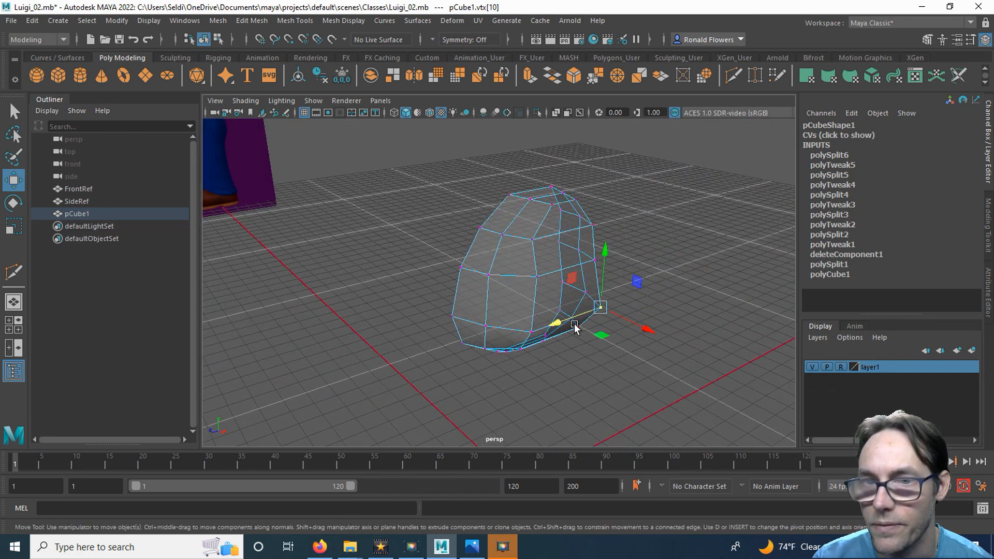
click(732, 77)
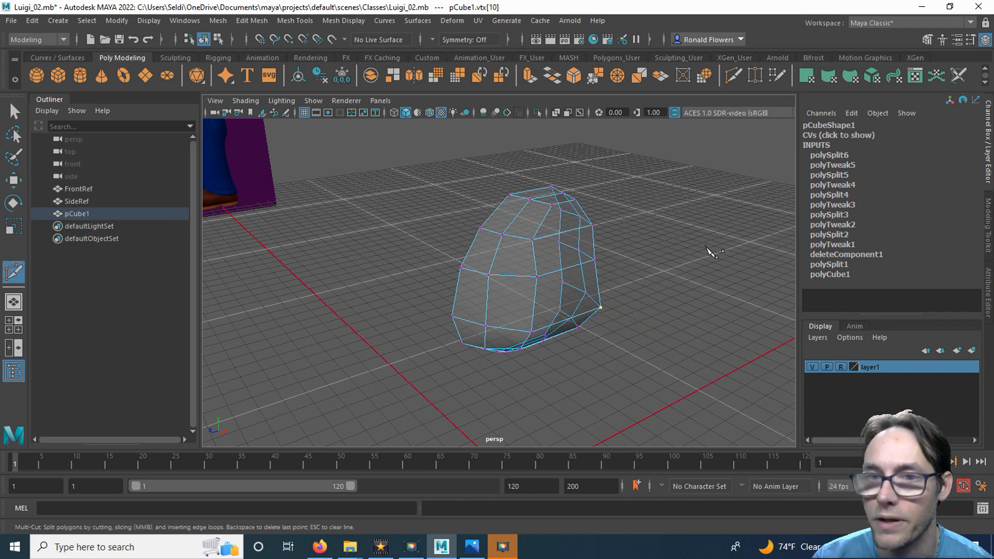
alt+drag(629, 271, 563, 359)
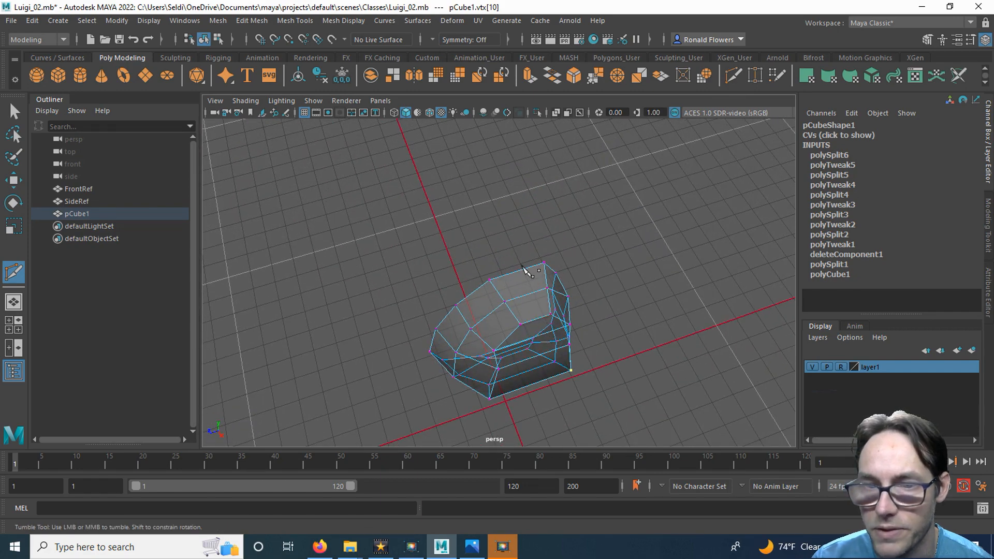
alt+drag(655, 326, 564, 259)
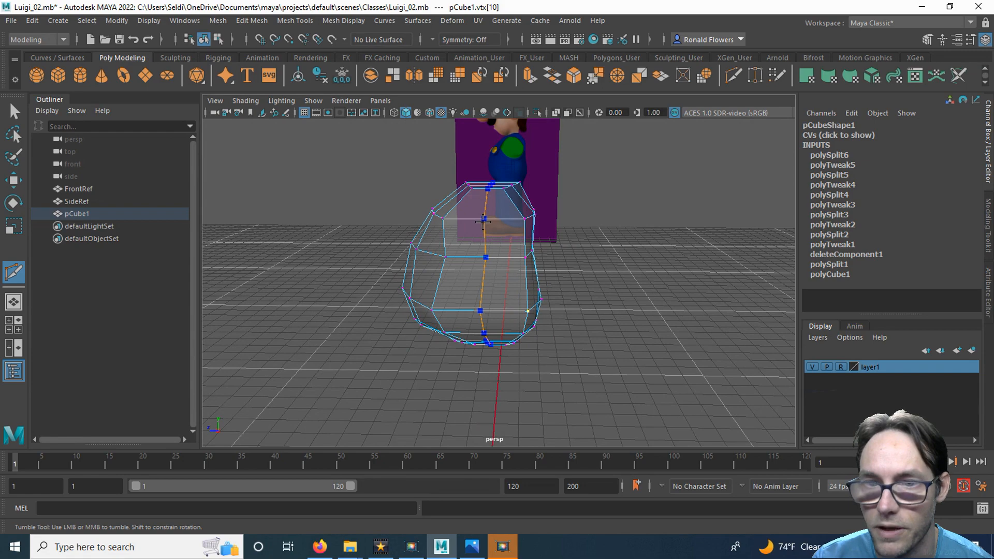
ctrl+click(483, 221)
key(q)
Adjust the button-height chest loop's front outer vertex sideways along X
alt+drag(658, 270, 691, 374)
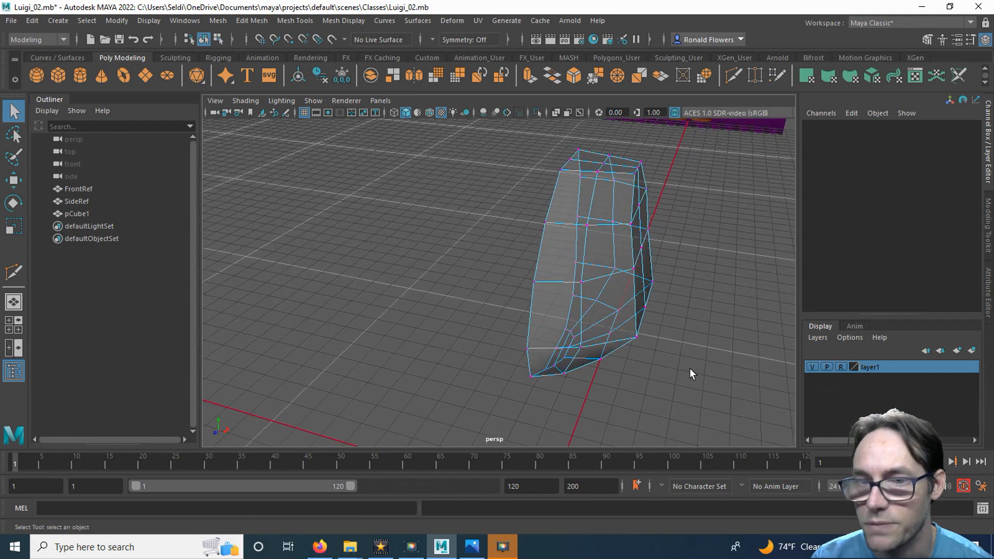
click(640, 341)
alt+drag(625, 303, 682, 240)
key(w)
click(615, 247)
alt+drag(735, 231, 607, 251)
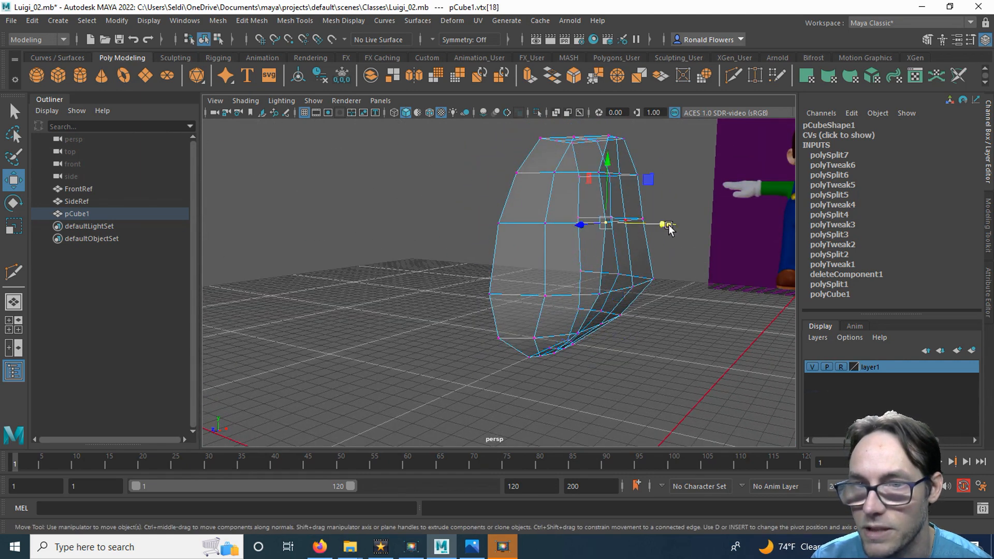
click(654, 226)
Try to move the top edge's front outer vertex inward along X
alt+drag(654, 227, 699, 268)
alt+drag(693, 306, 621, 253)
click(539, 294)
drag(569, 328, 564, 323)
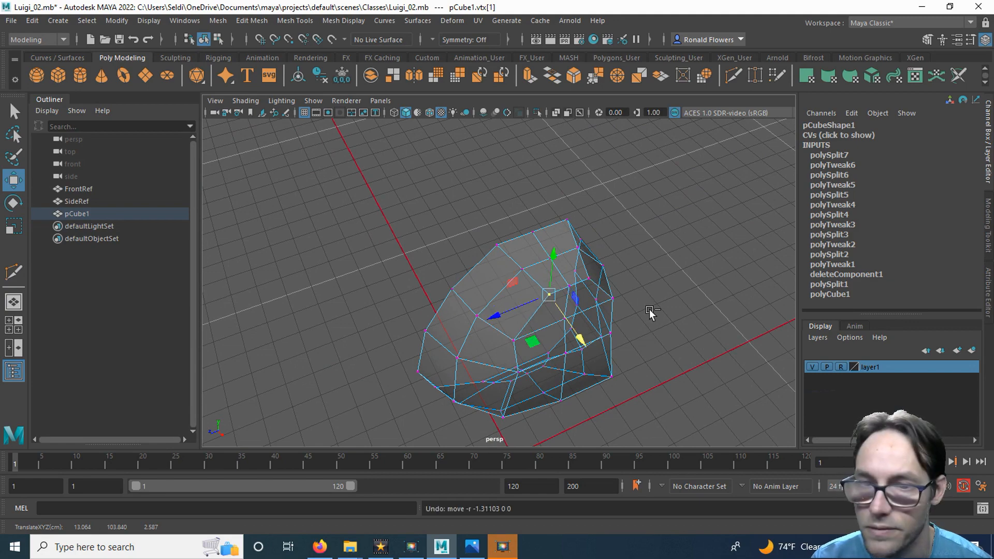
Adjust the hip loop's back outer vertex sideways along X from below the torso
alt+drag(665, 342, 693, 331)
click(700, 281)
alt+drag(701, 281, 520, 281)
click(363, 271)
drag(289, 285, 382, 255)
click(386, 257)
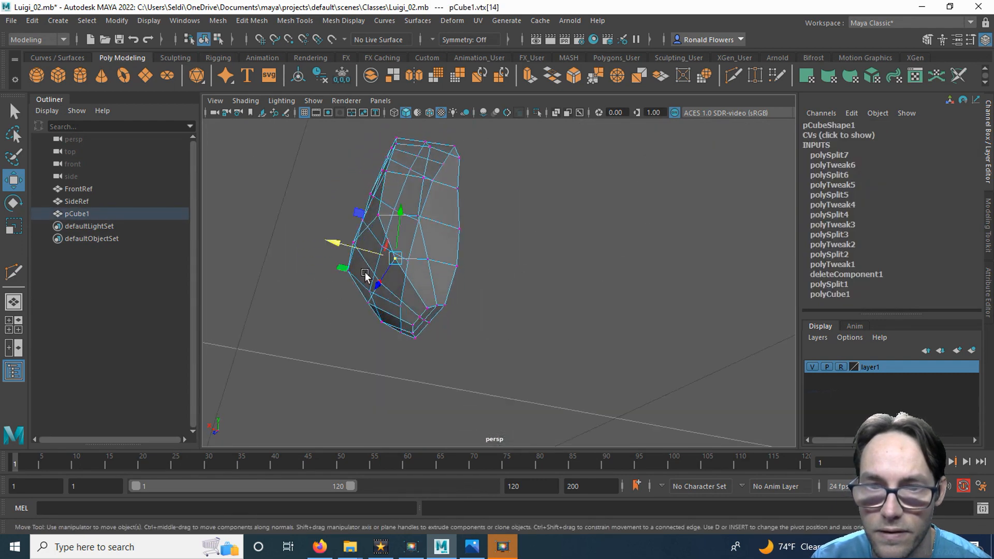
Return to object mode with the whole half torso selected
alt+drag(444, 218, 633, 266)
alt+drag(608, 252, 577, 285)
alt+drag(482, 262, 465, 251)
right_drag(551, 204, 578, 190)
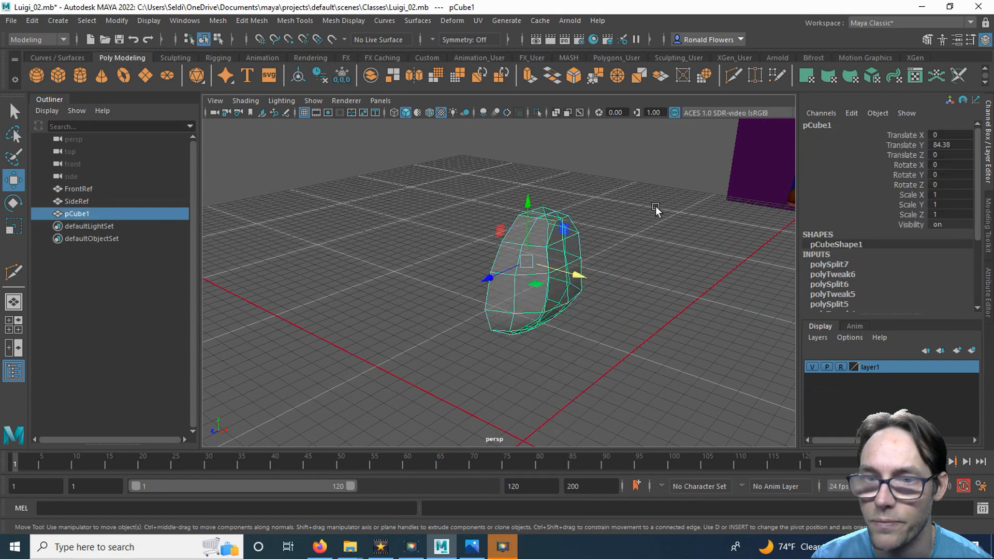
alt+drag(542, 369, 608, 377)
alt+drag(541, 373, 547, 334)
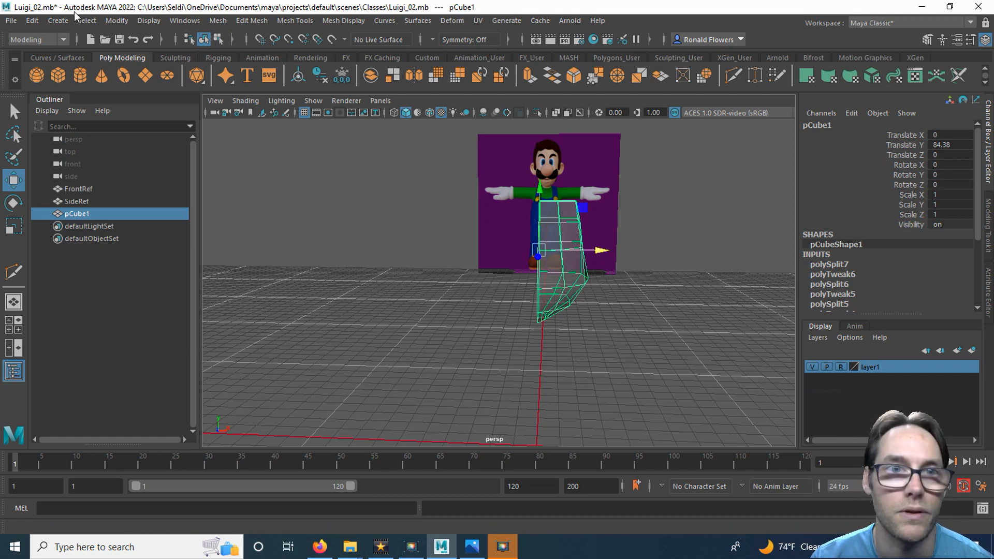
Mirror the half torso with Duplicate Special as an instance grouped under World, using an X scale of -1
click(32, 21)
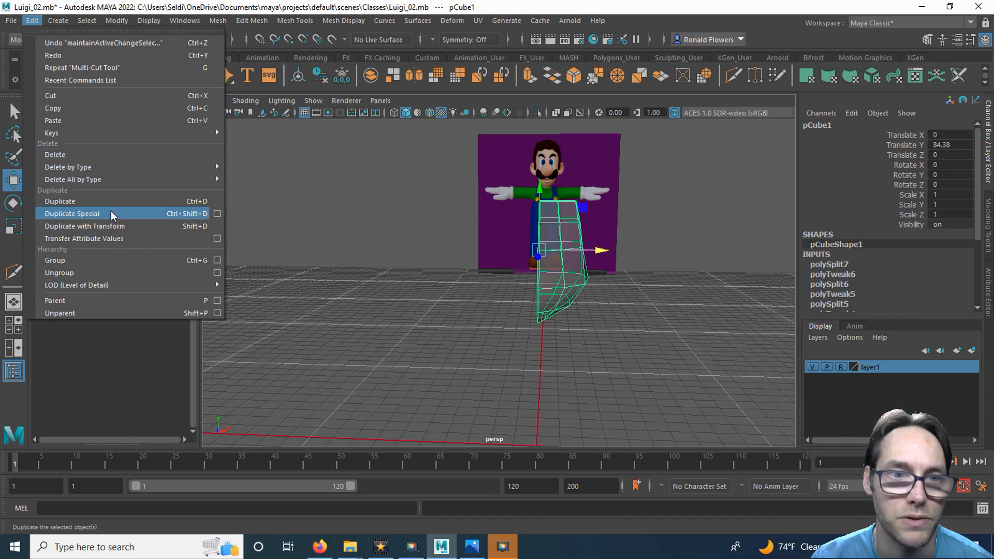
click(218, 214)
drag(546, 121, 207, 173)
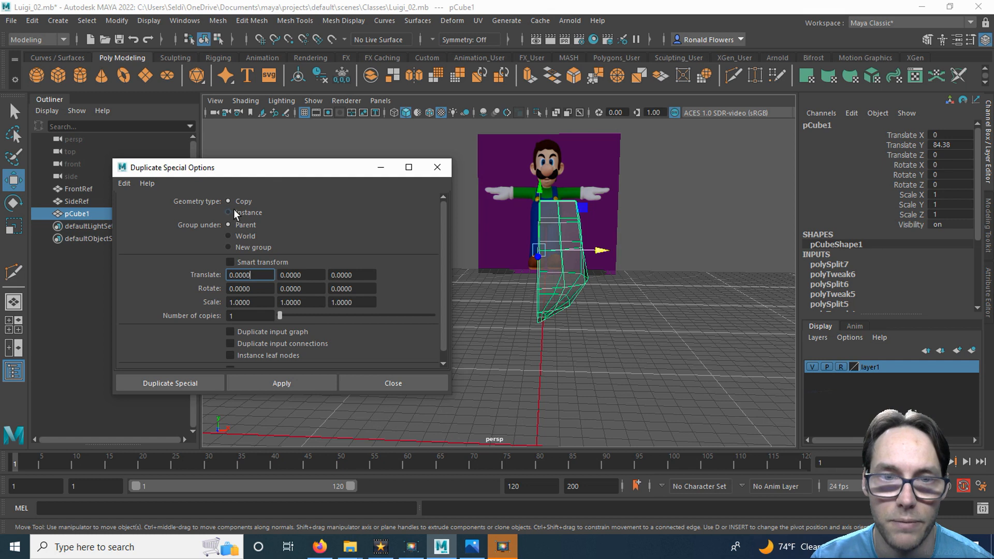
click(247, 215)
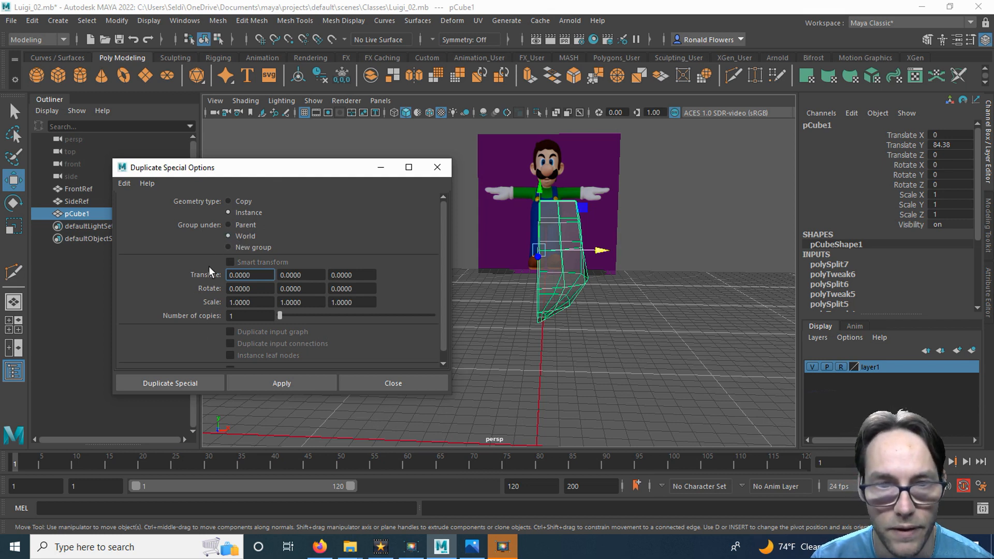
click(232, 302)
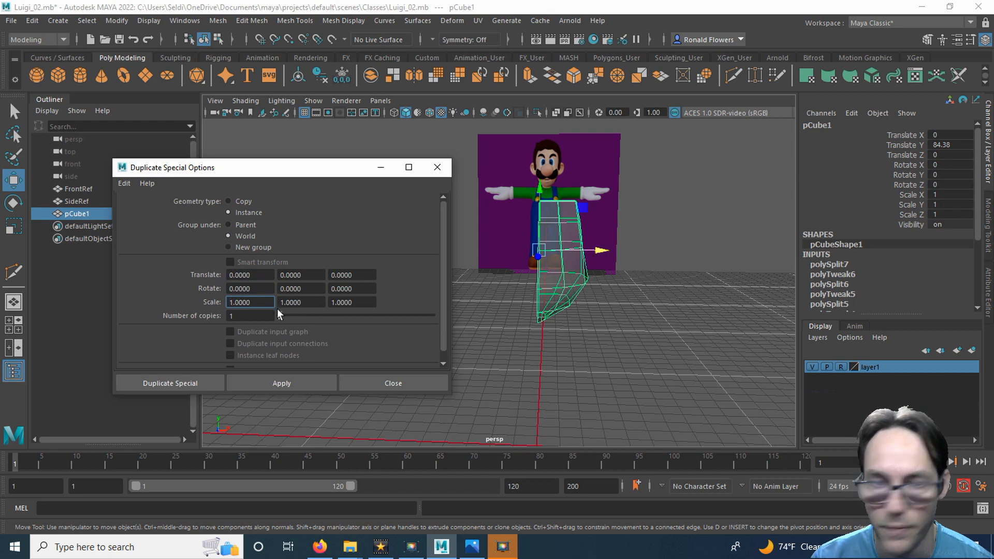
click(297, 383)
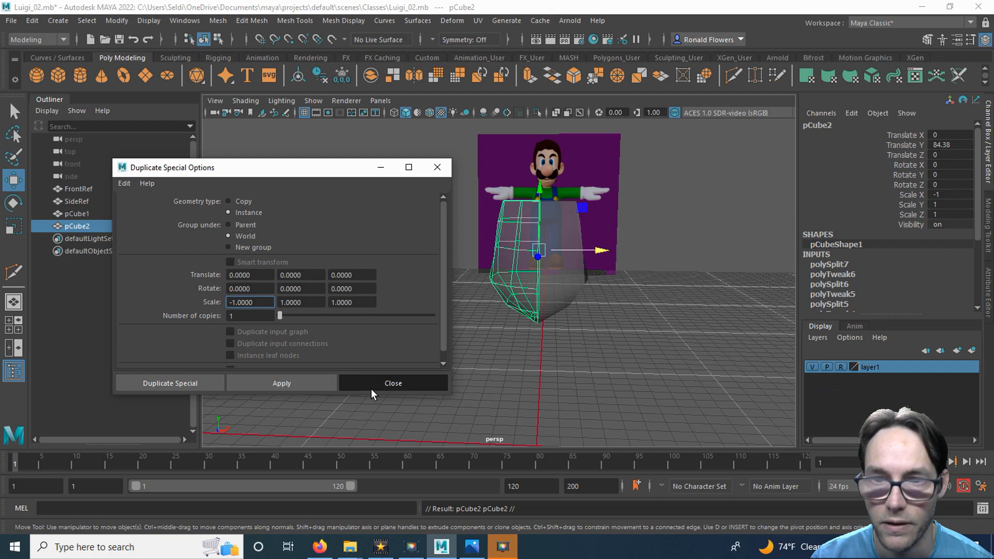
click(373, 385)
click(588, 351)
Make the torso's lambert1 material fully opaque by lowering its transparency to the minimum
alt+drag(622, 321, 623, 300)
click(526, 289)
click(988, 292)
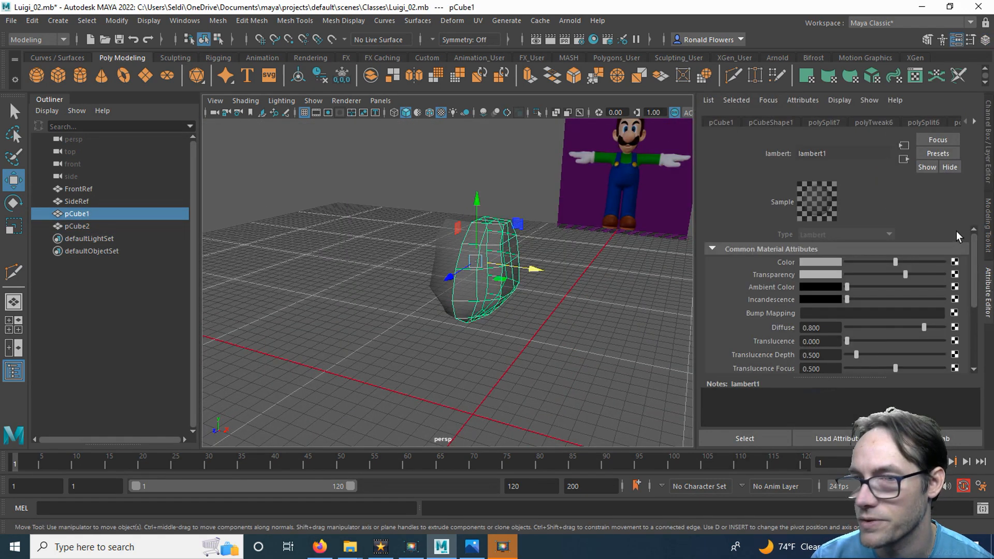
drag(906, 277, 845, 276)
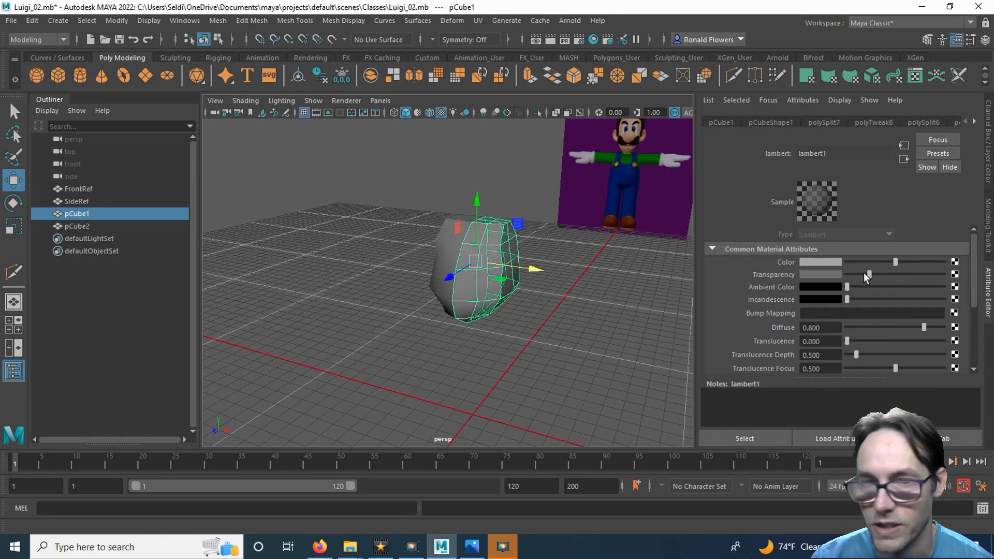
click(557, 325)
alt+drag(557, 326, 499, 359)
Delete the mirrored half of the torso and select the original half
click(499, 359)
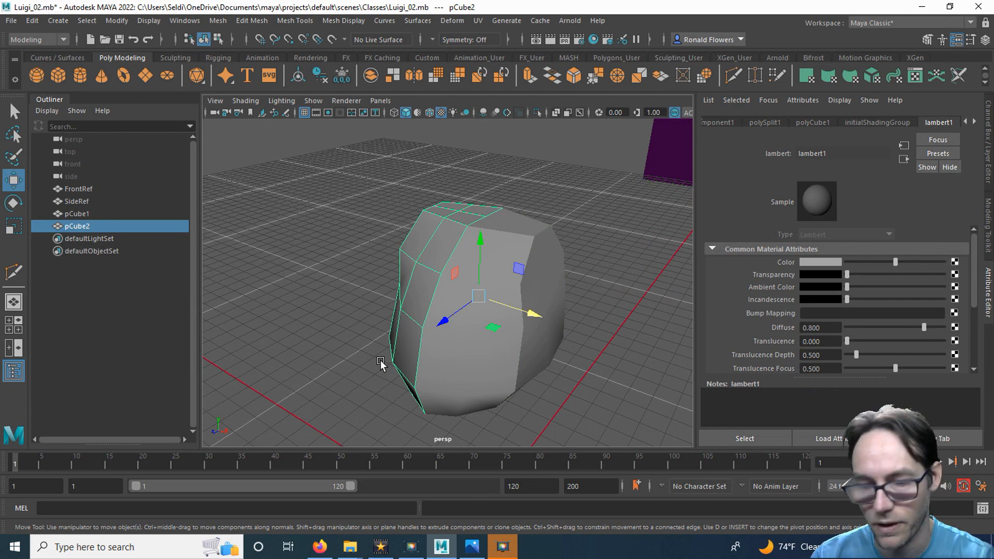
key(Delete)
click(481, 331)
alt+drag(518, 349, 500, 364)
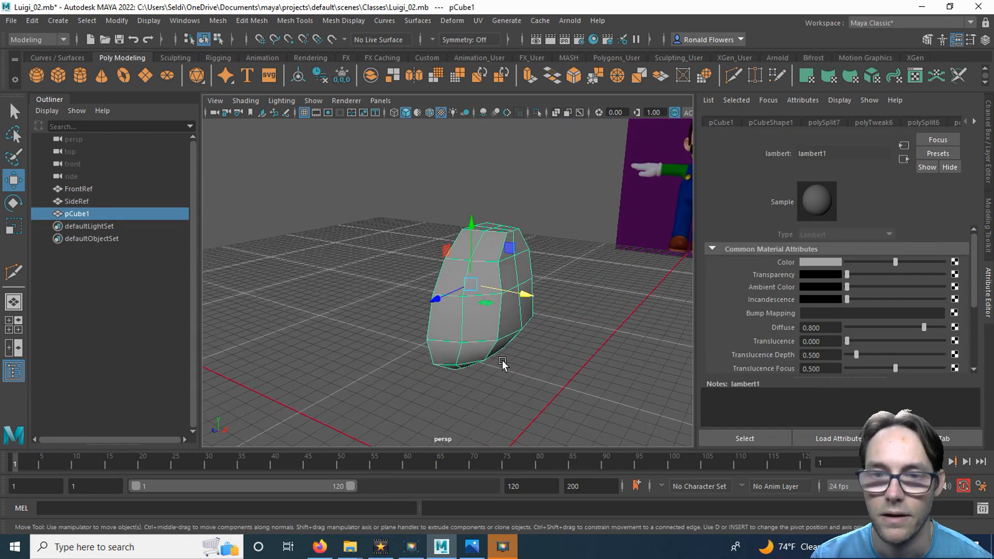